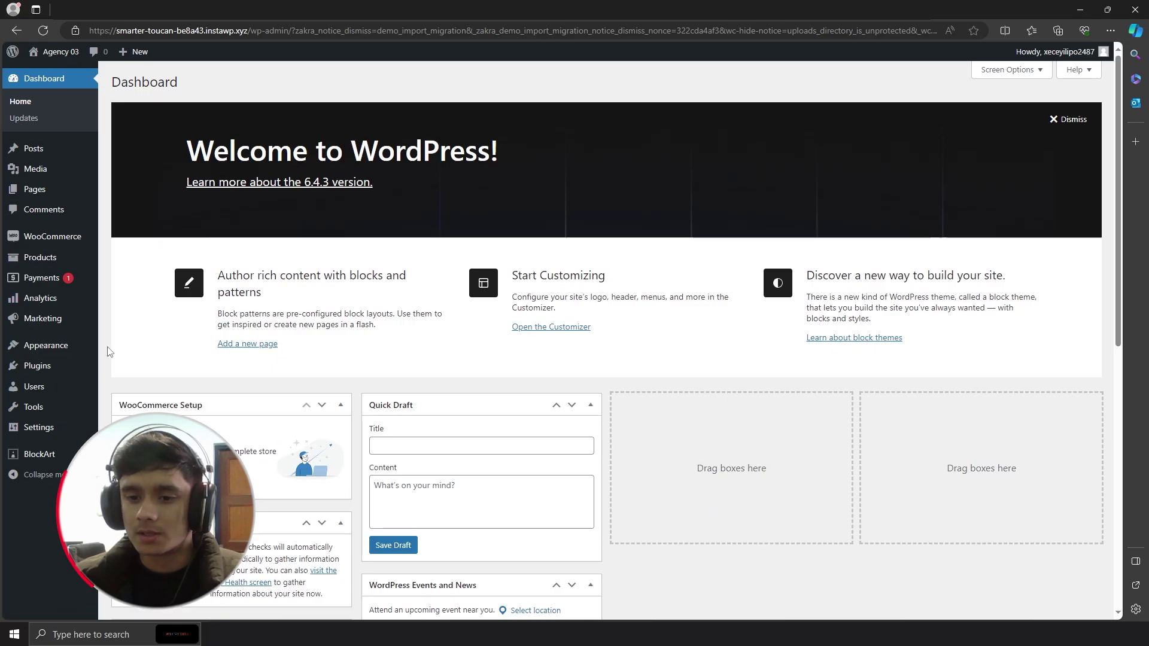
# - Search the plugin directory for Everest Forms, then install and activate it
pyautogui.click(48, 368)
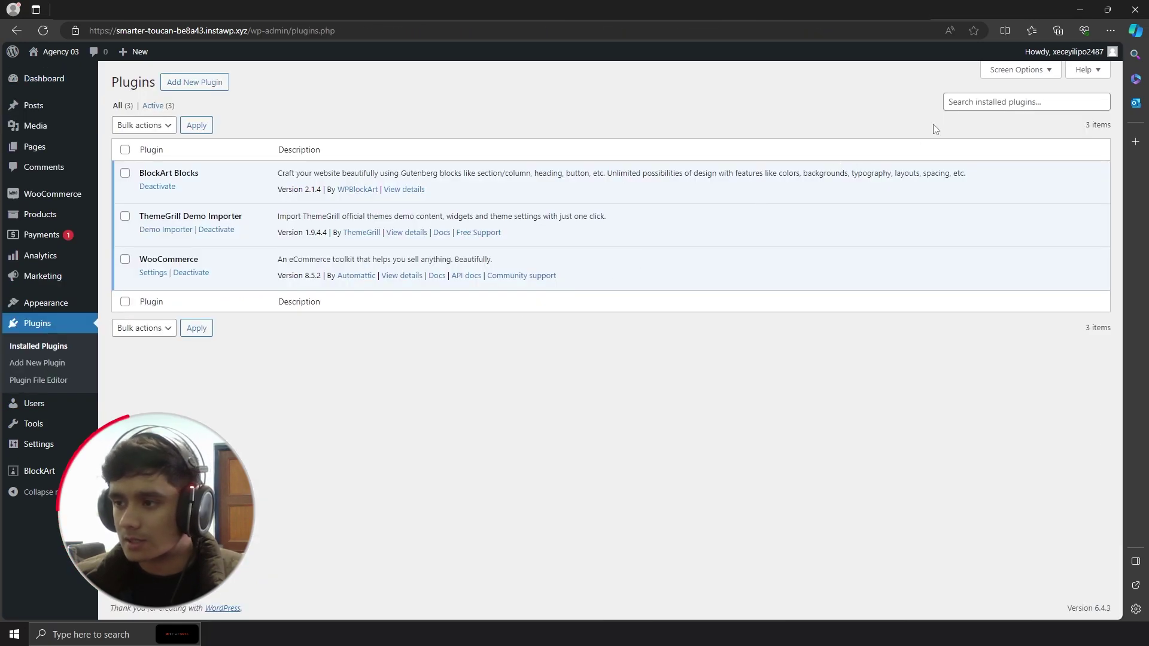
pyautogui.click(958, 103)
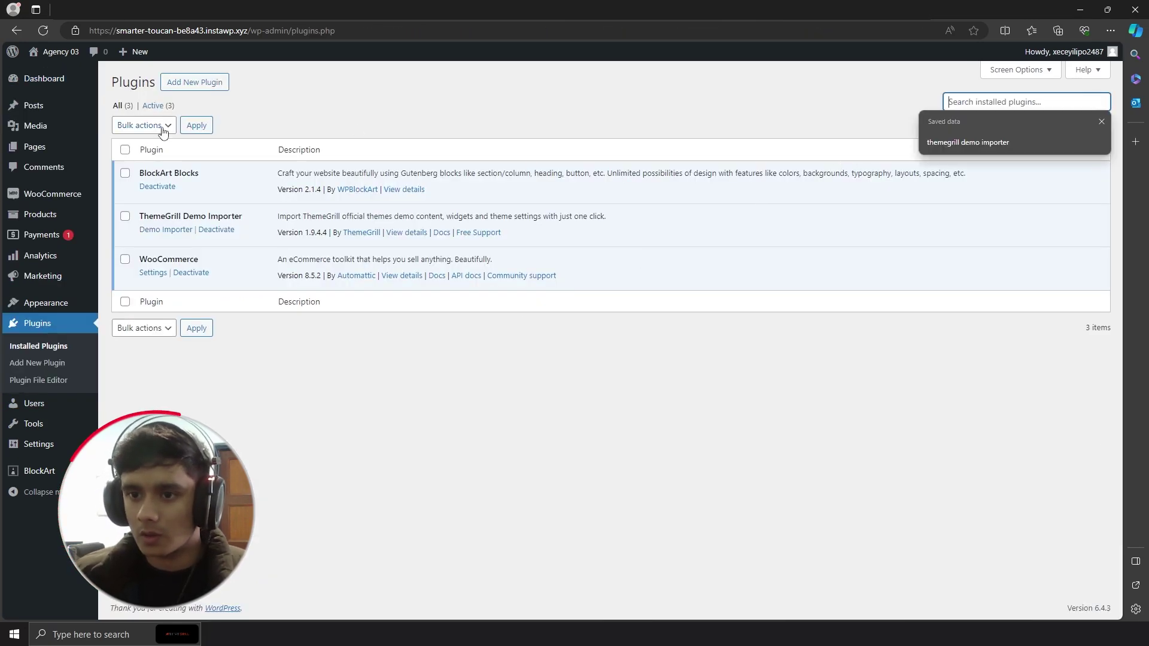
pyautogui.click(187, 82)
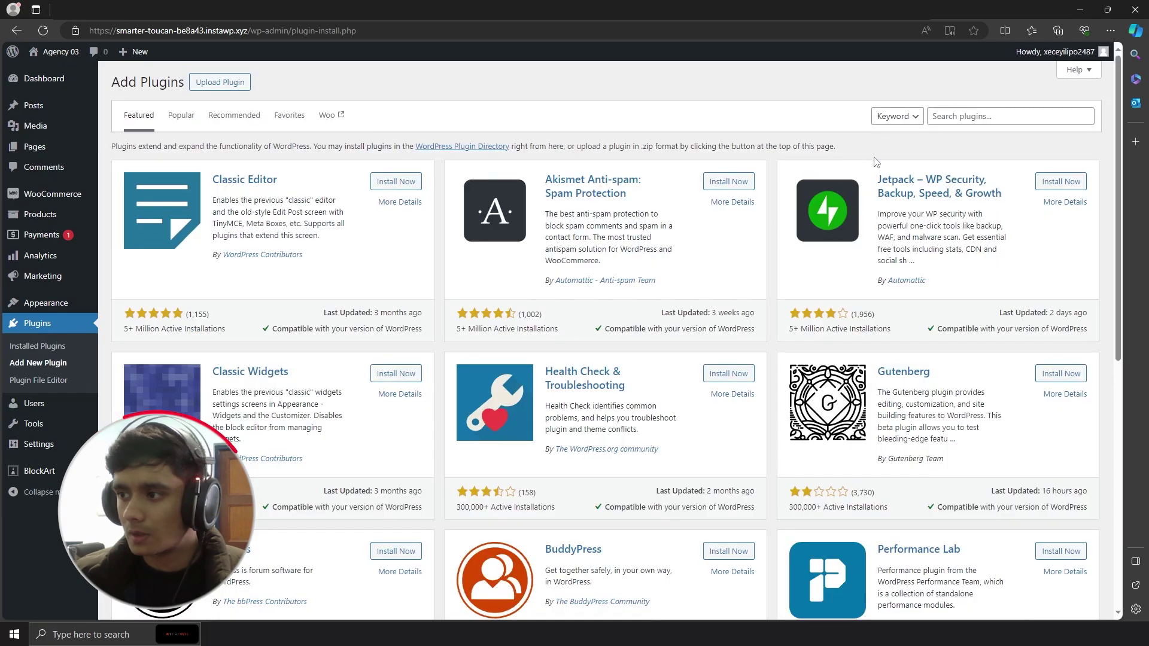
pyautogui.click(964, 116)
pyautogui.write('Everest Forms')
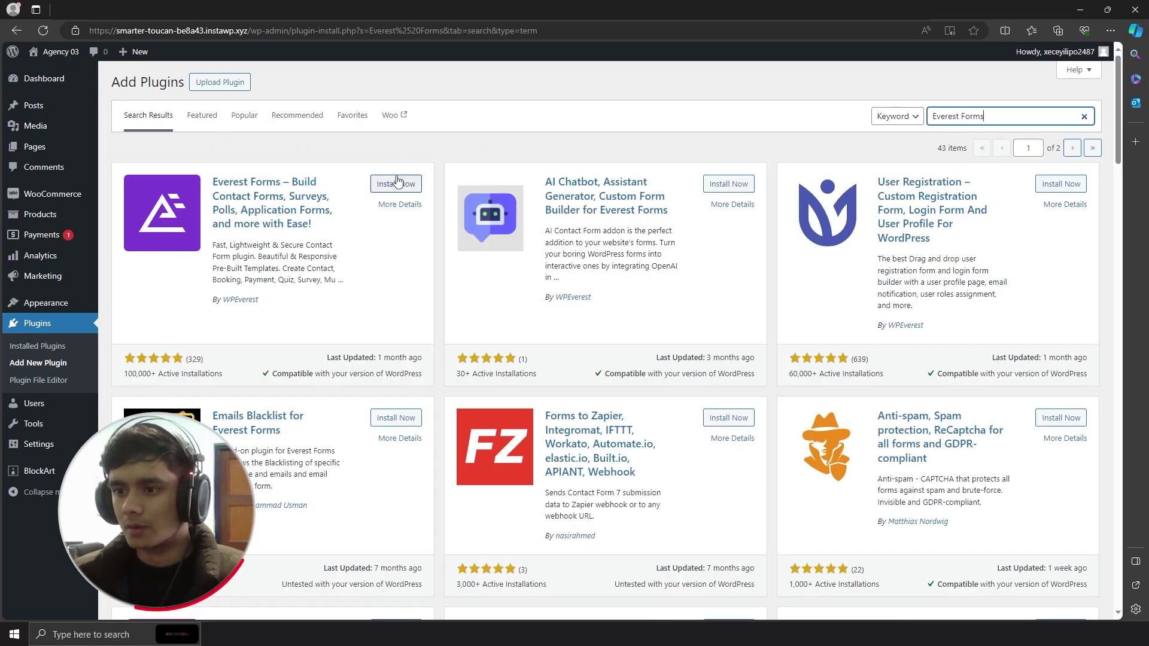
pyautogui.click(395, 182)
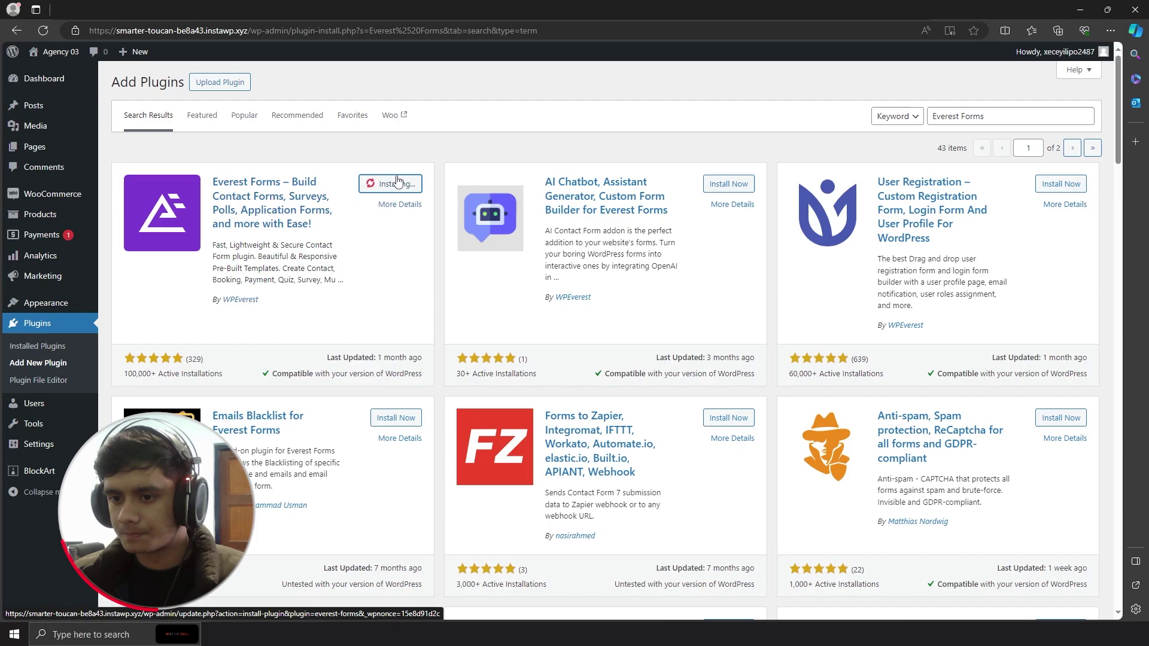
pyautogui.click(398, 184)
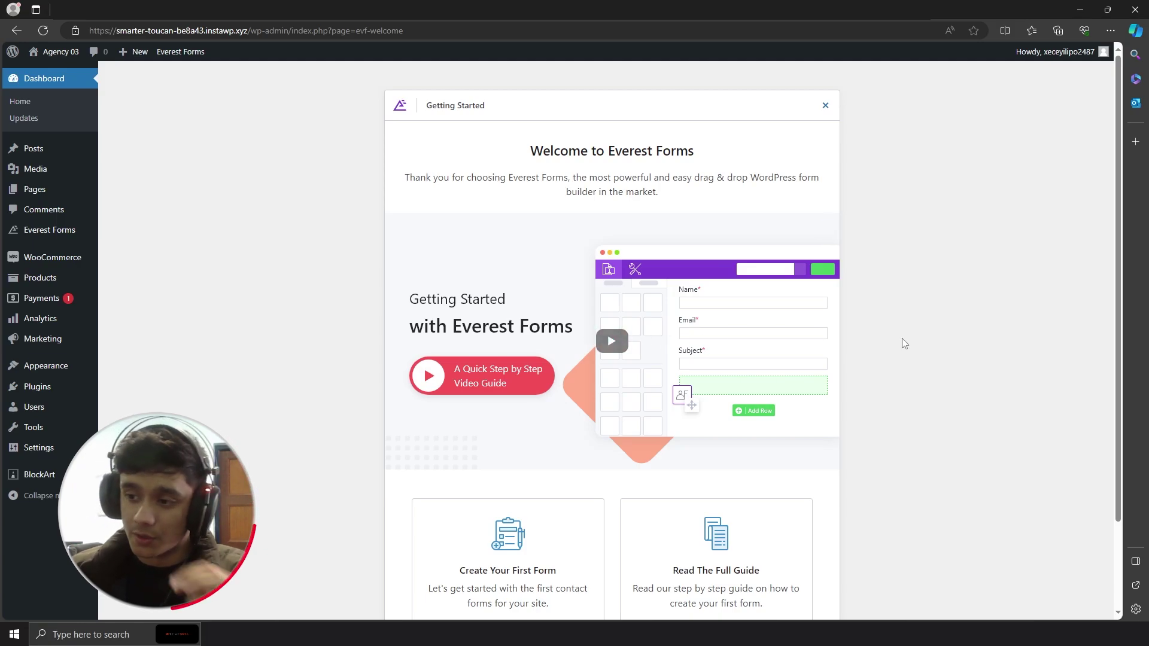
# - Create a form named 'Contact 1' from the Simple Contact Form template
pyautogui.scroll(-2, 904, 340)
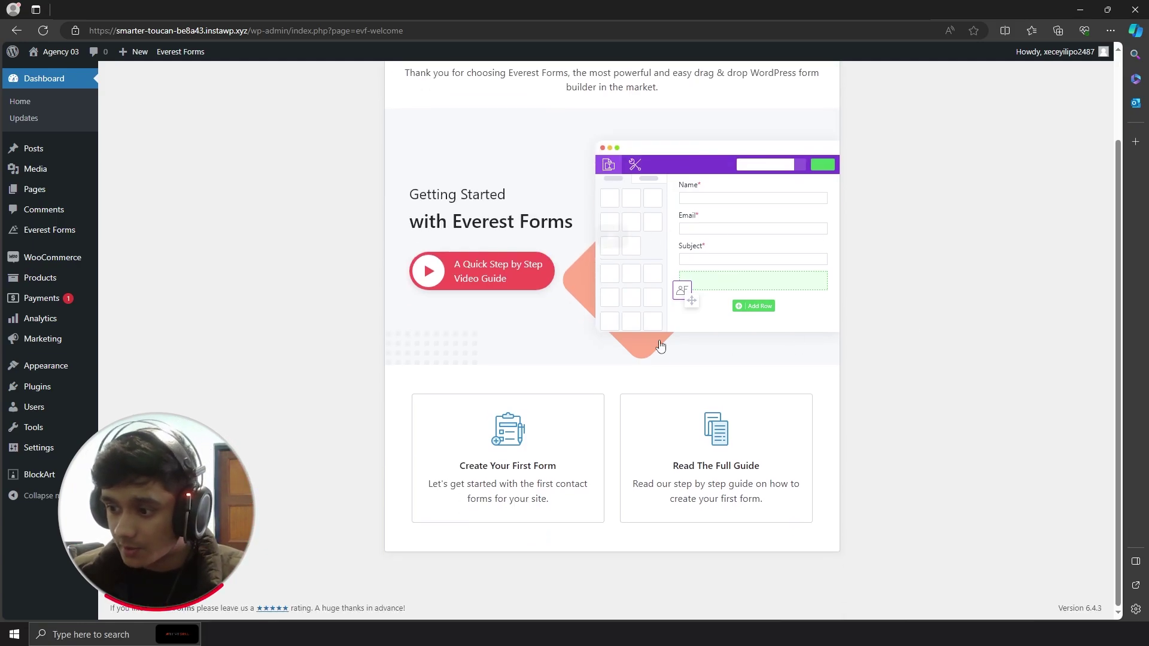
pyautogui.click(518, 440)
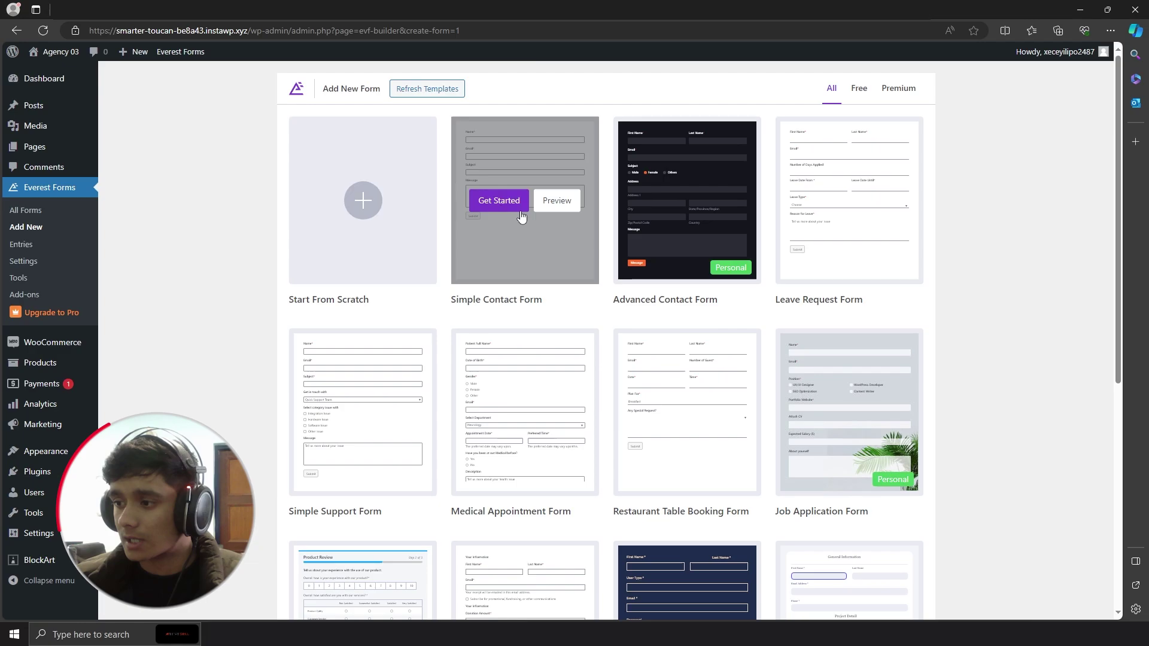
pyautogui.scroll(-5, 1010, 317)
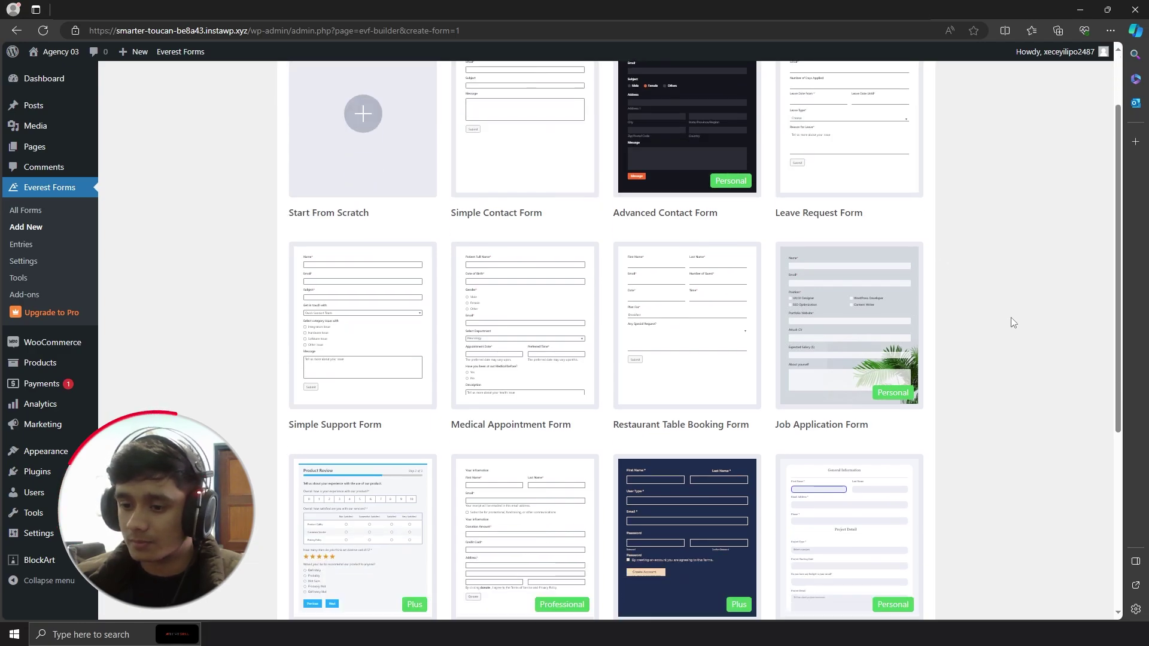
pyautogui.scroll(5, 1010, 317)
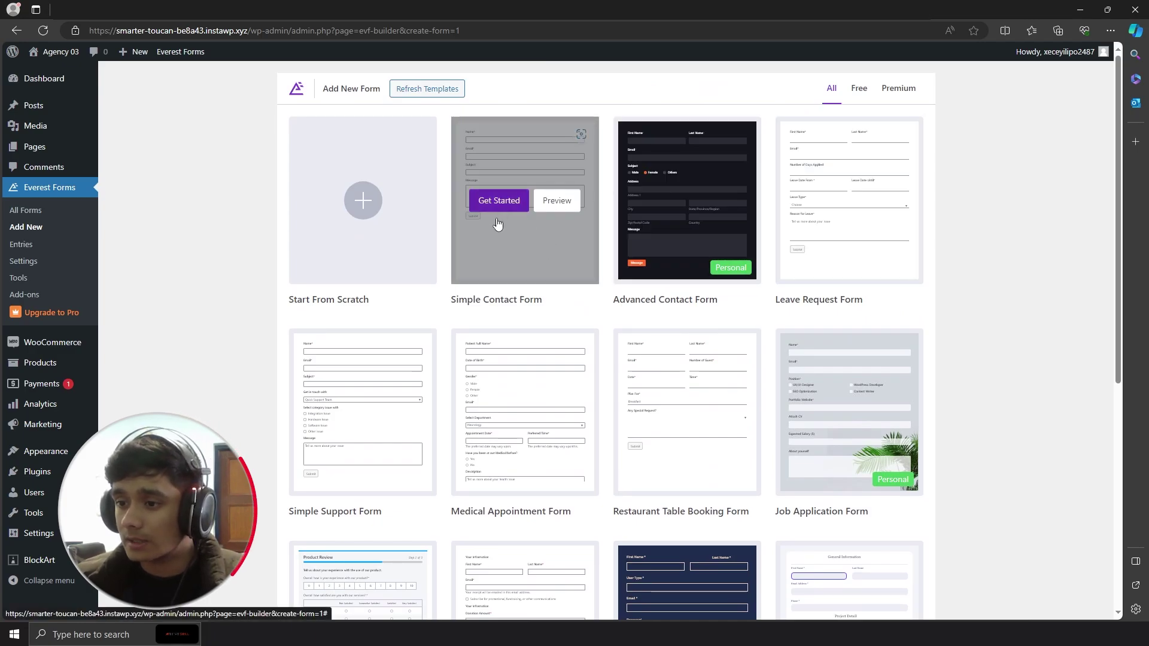
pyautogui.click(499, 202)
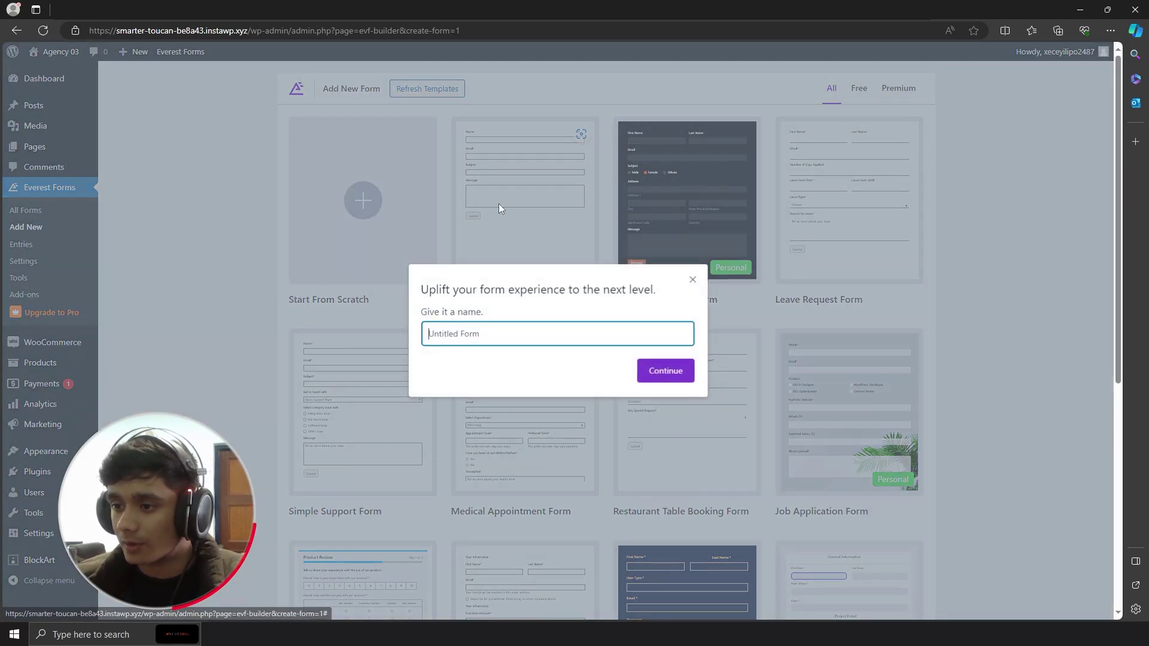
pyautogui.click(509, 329)
pyautogui.write('Cont')
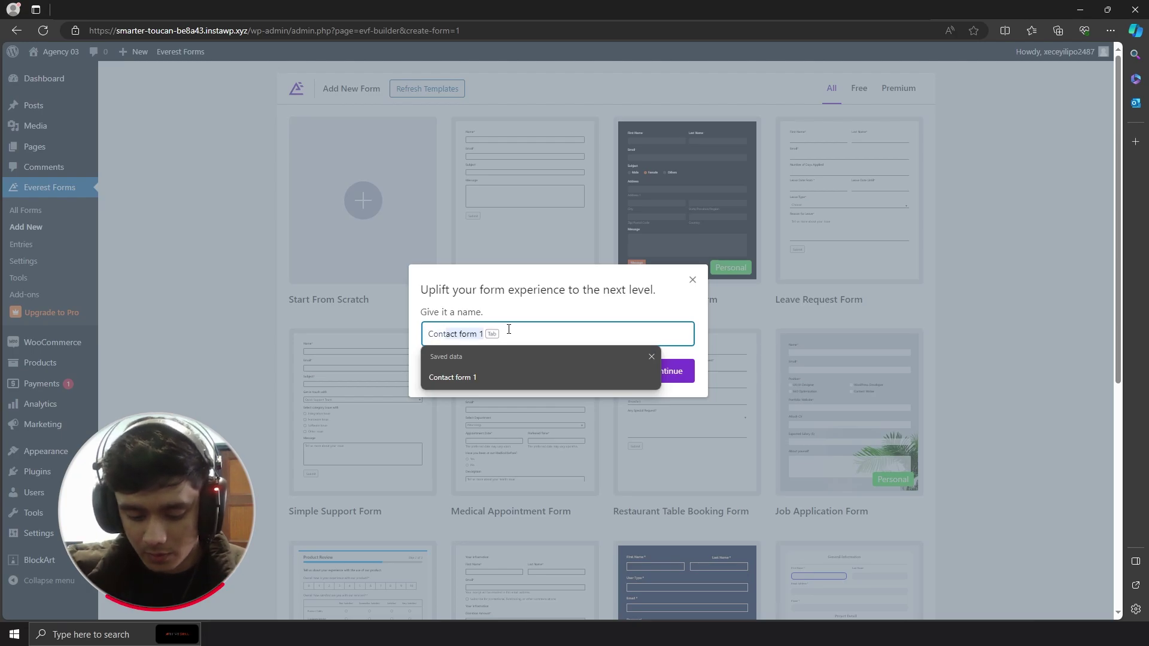
pyautogui.write('act 1')
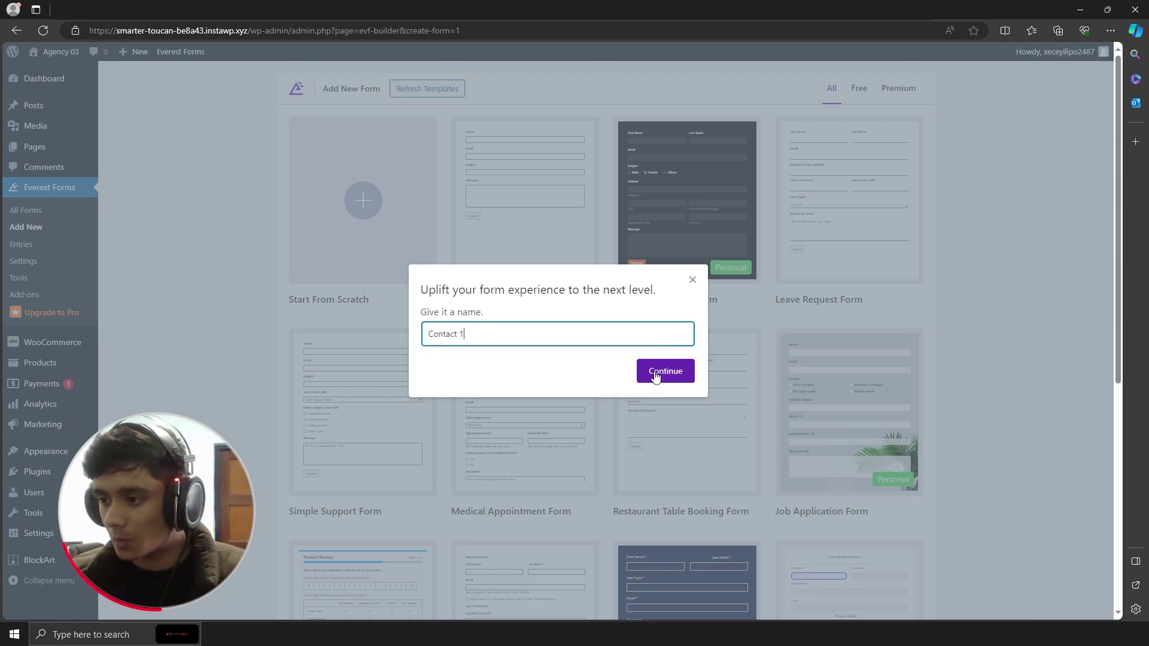
pyautogui.click(659, 371)
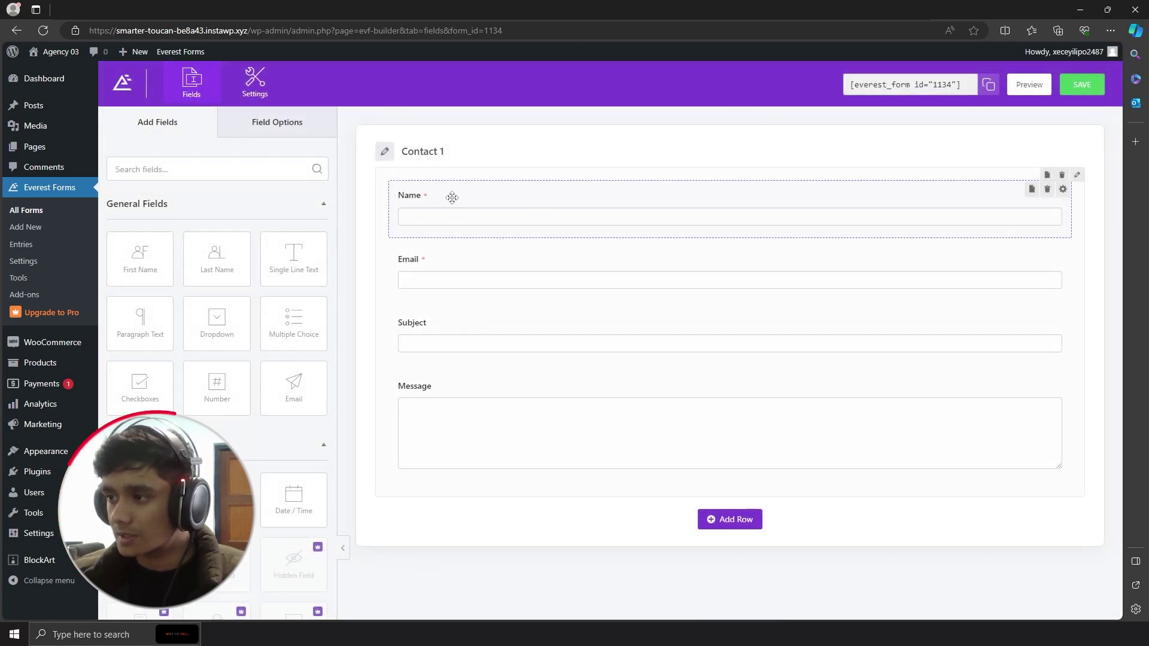
# - Save the Contact 1 form and open the Contact page for editing from All Pages
pyautogui.moveTo(452, 197)
pyautogui.mouseDown()
pyautogui.moveTo(451, 313)
pyautogui.moveTo(455, 189)
pyautogui.mouseUp()
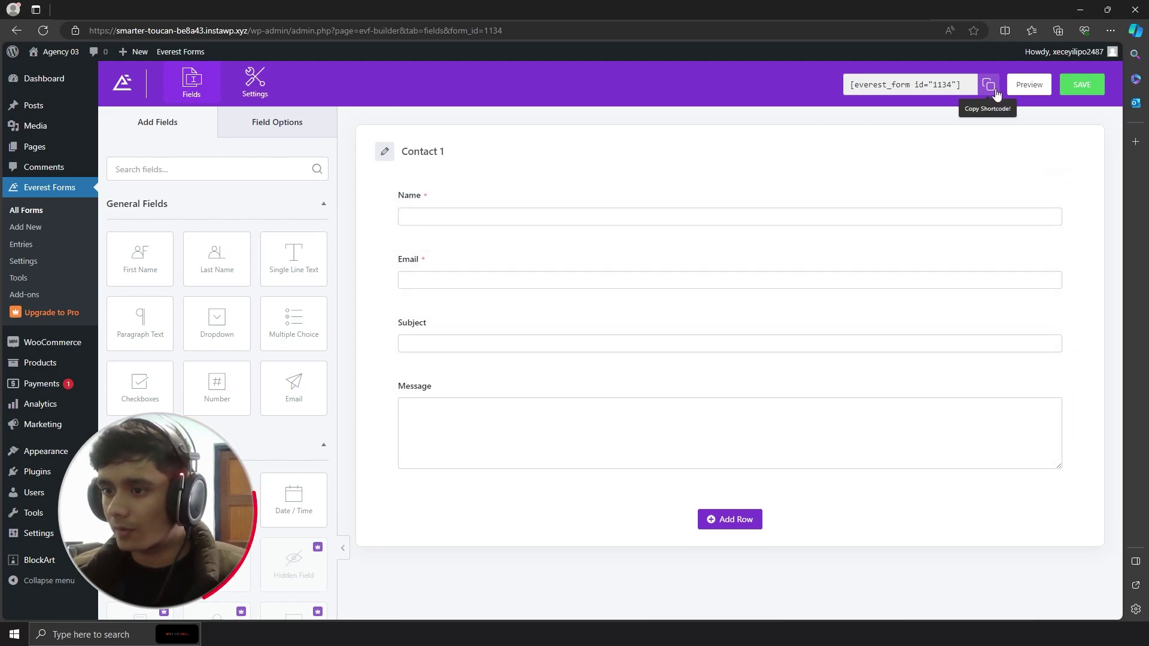
pyautogui.click(1073, 91)
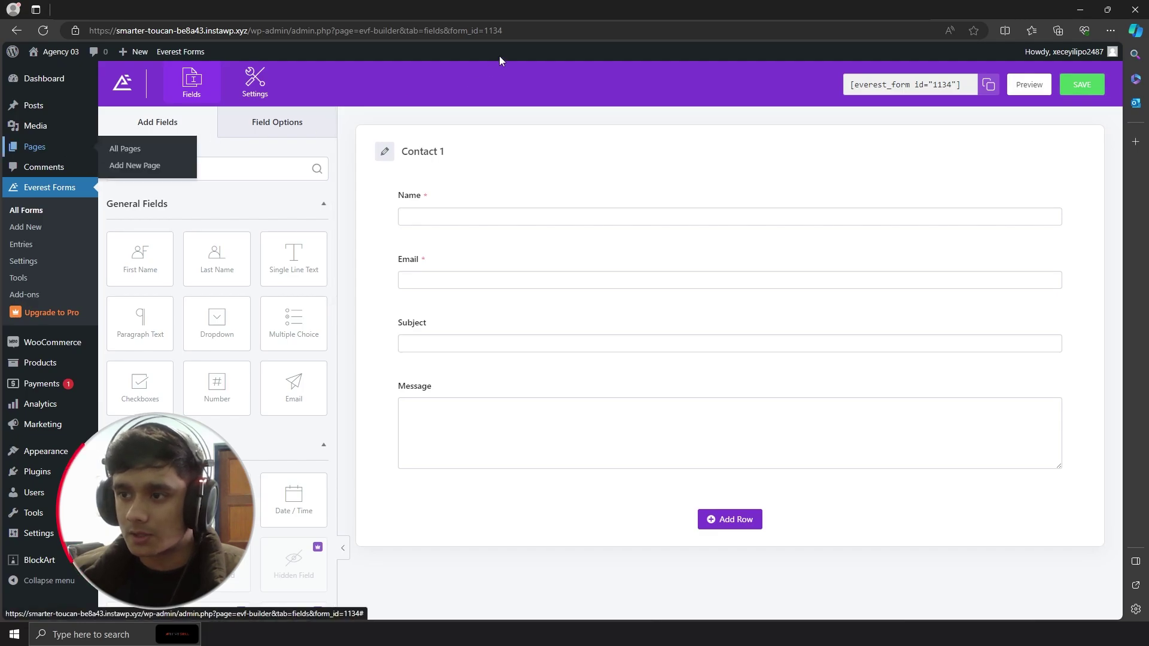
pyautogui.click(56, 148)
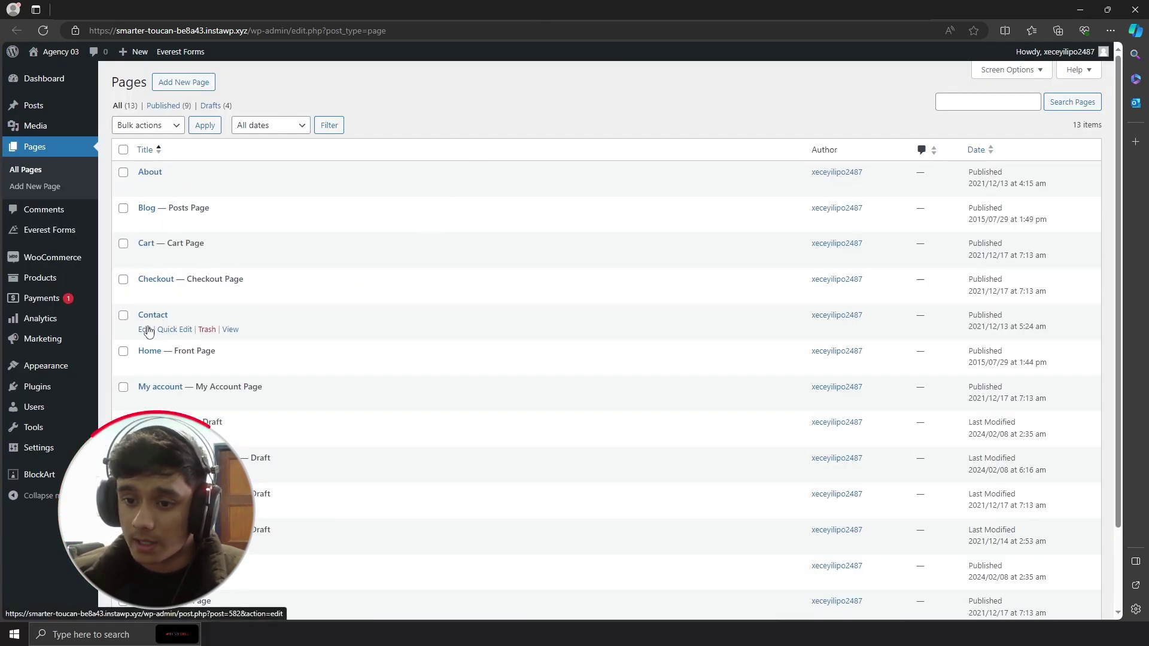
pyautogui.click(146, 330)
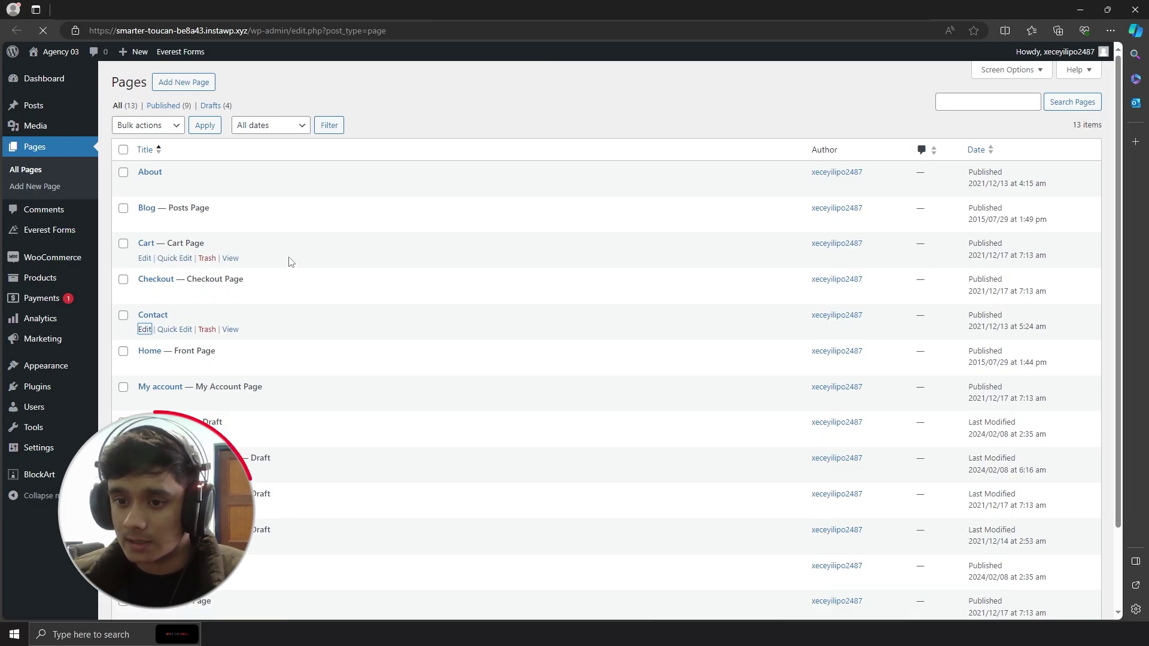
# - Insert an Everest Forms block under the Contact title showing the Contact 1 form
pyautogui.scroll(-7, 769, 357)
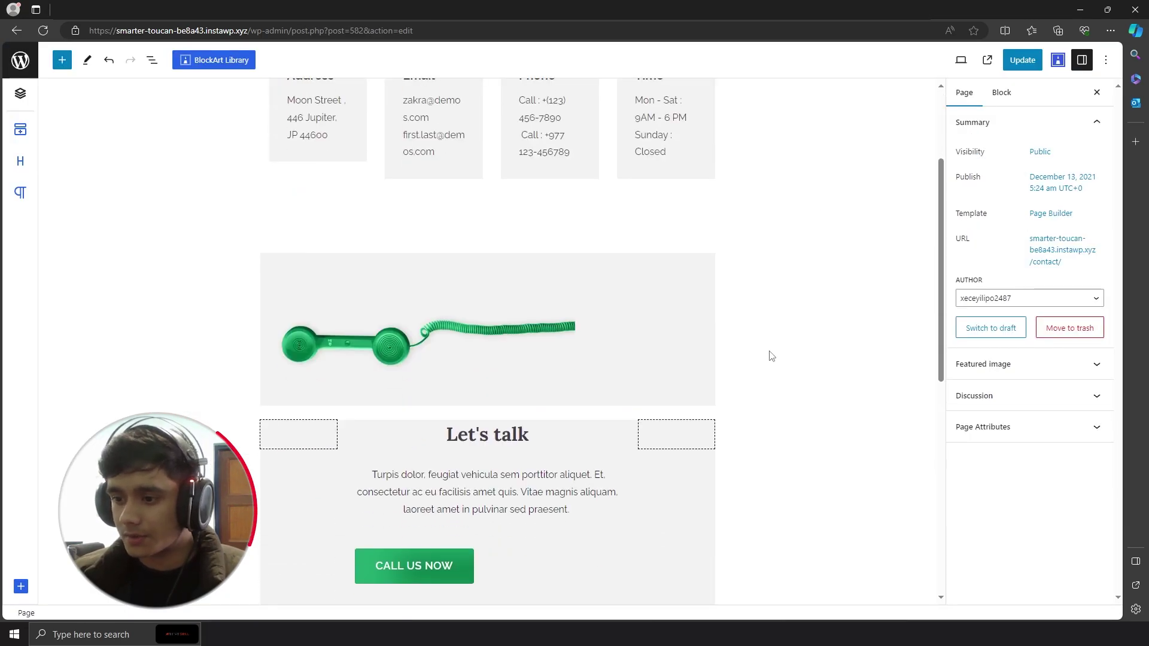
pyautogui.scroll(7, 772, 356)
pyautogui.click(65, 62)
pyautogui.write('Evere')
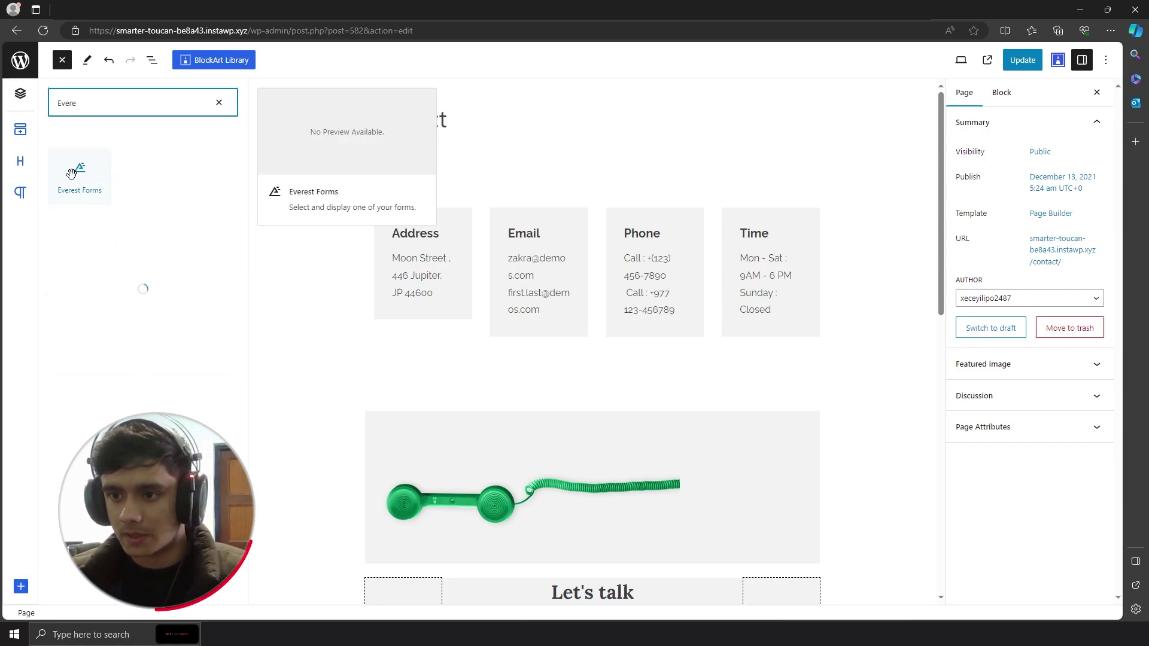
pyautogui.moveTo(80, 171); pyautogui.dragTo(484, 168)
pyautogui.click(358, 247)
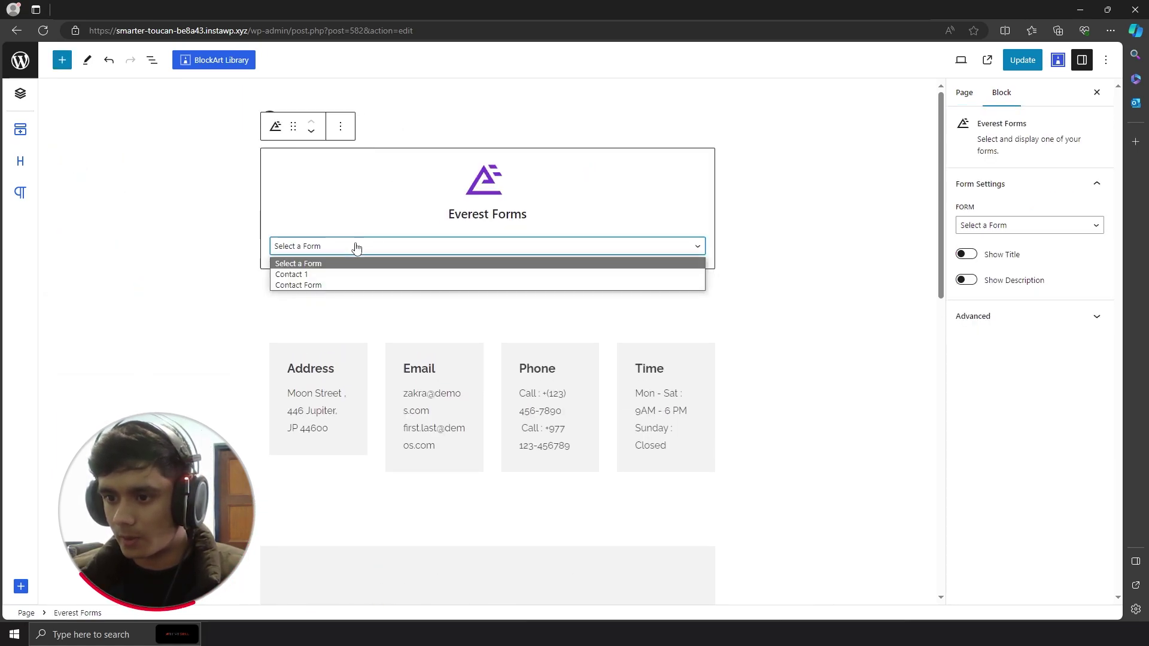
pyautogui.click(320, 275)
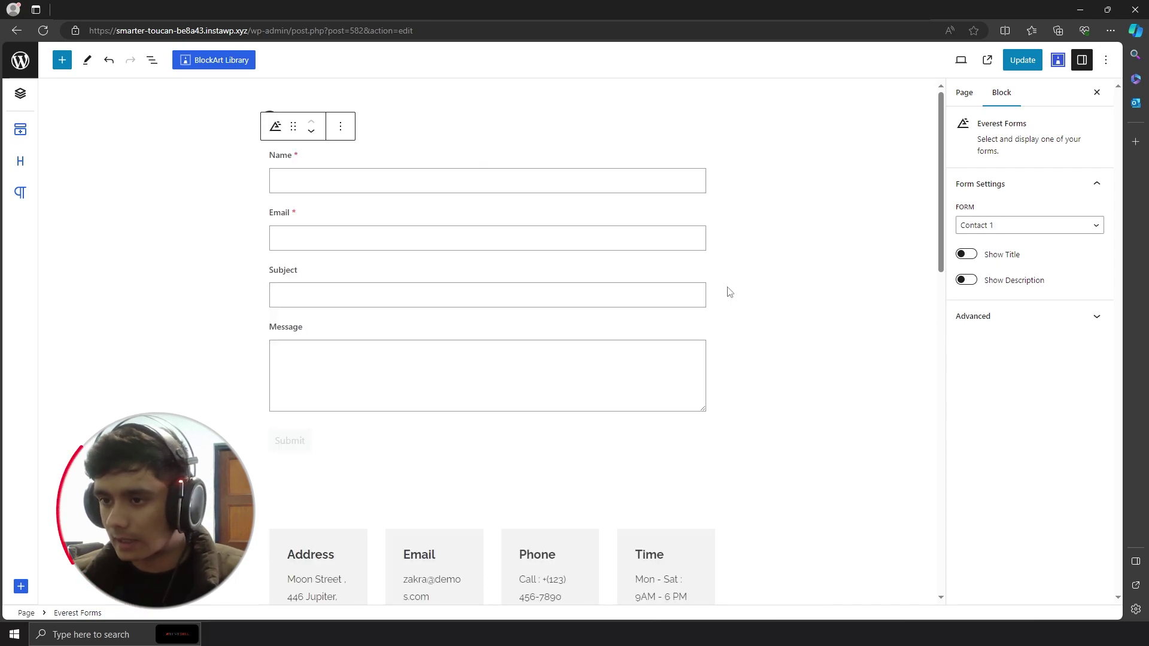
# - Save the Contact page and view it live
pyautogui.hotkey('ctrl', 's')
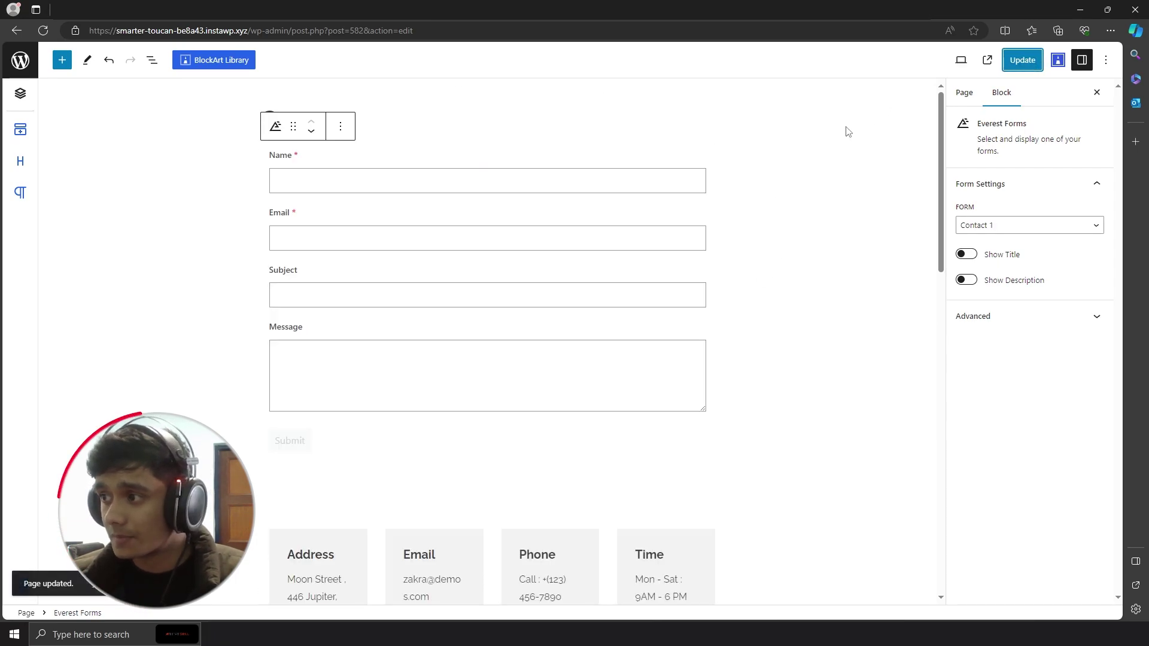
pyautogui.click(987, 60)
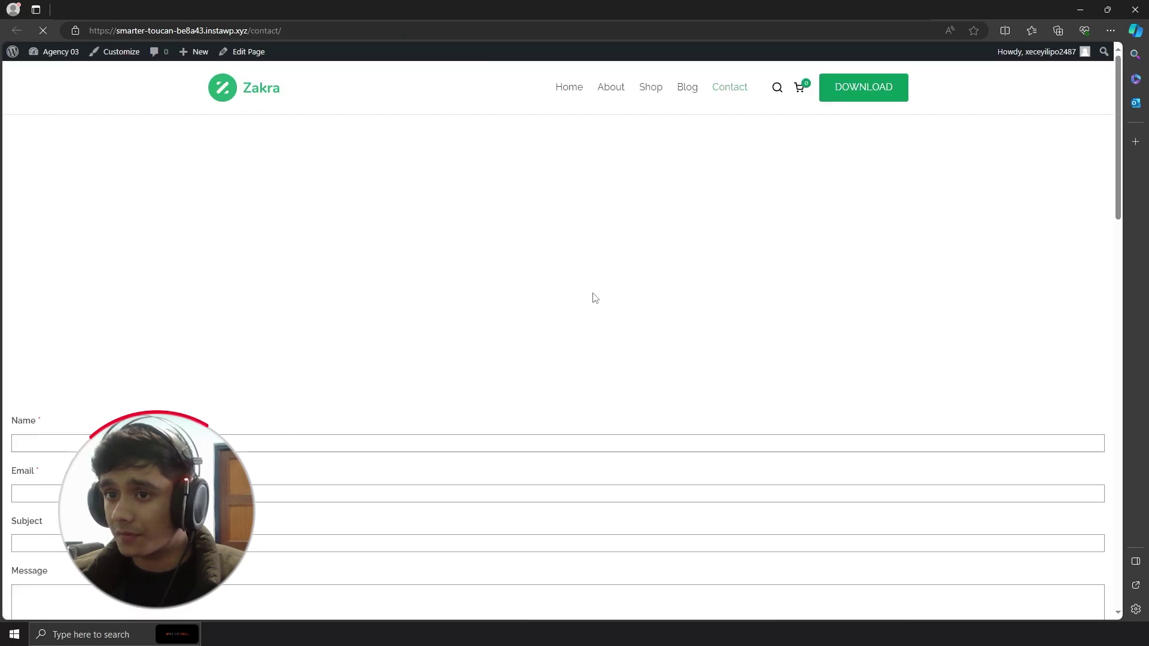
pyautogui.scroll(-7, 649, 303)
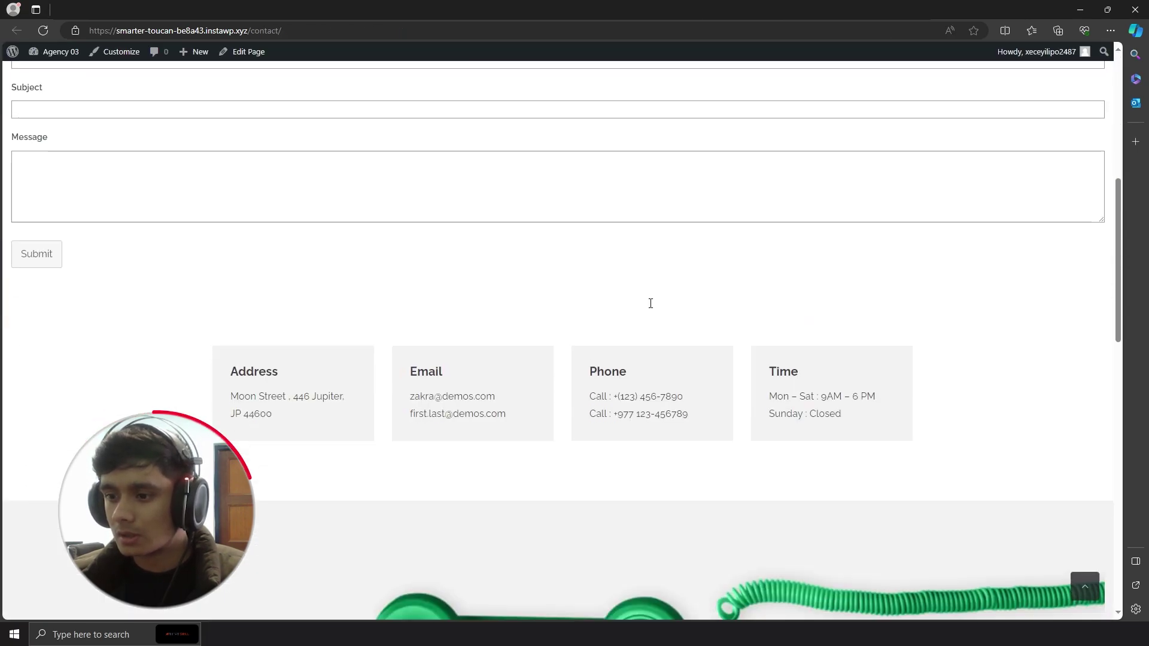
pyautogui.scroll(4, 623, 180)
pyautogui.scroll(-2, 623, 179)
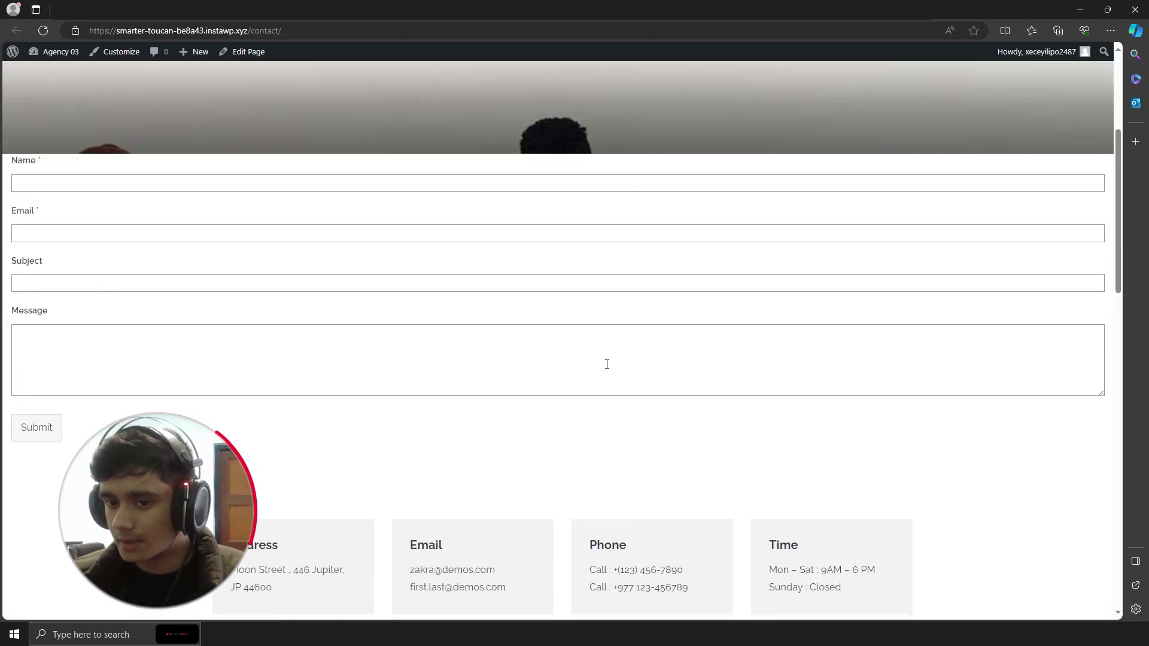
# - Add a three-equal-column (33/33/33) Columns block above the contact form
pyautogui.click(243, 51)
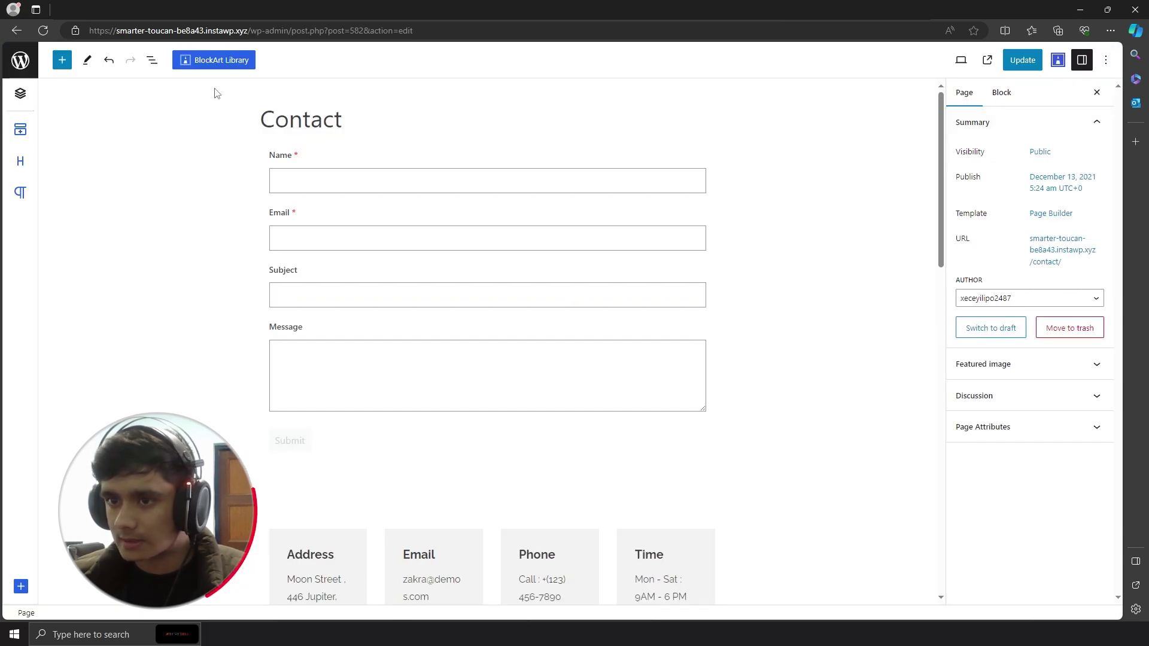
pyautogui.click(67, 61)
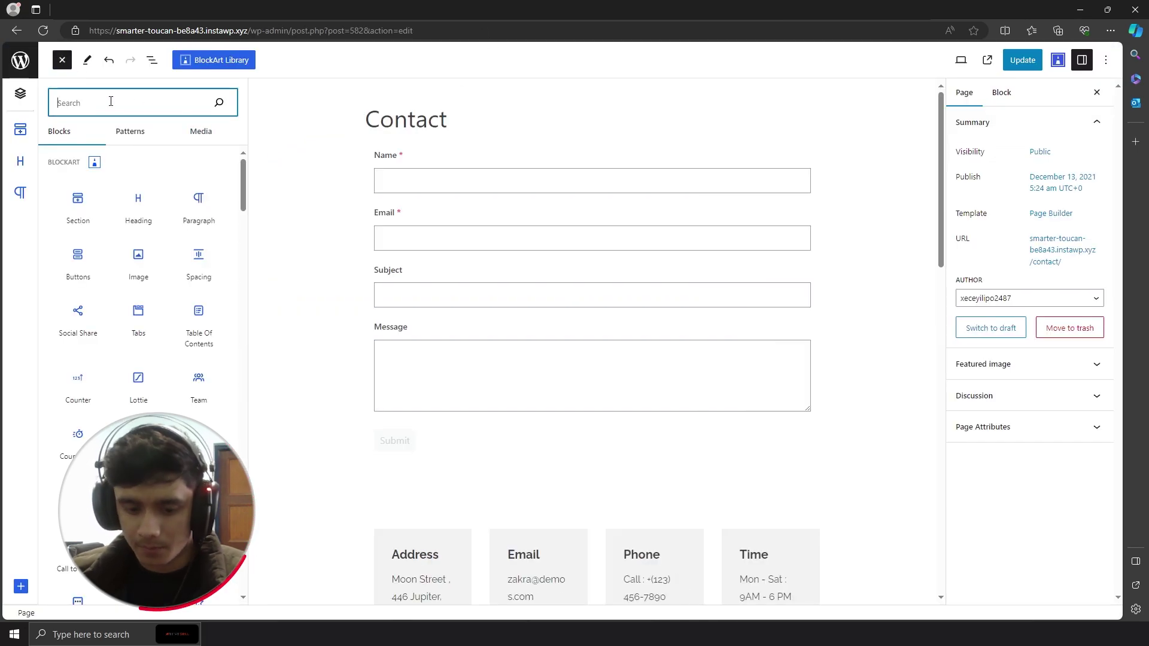
pyautogui.write('column')
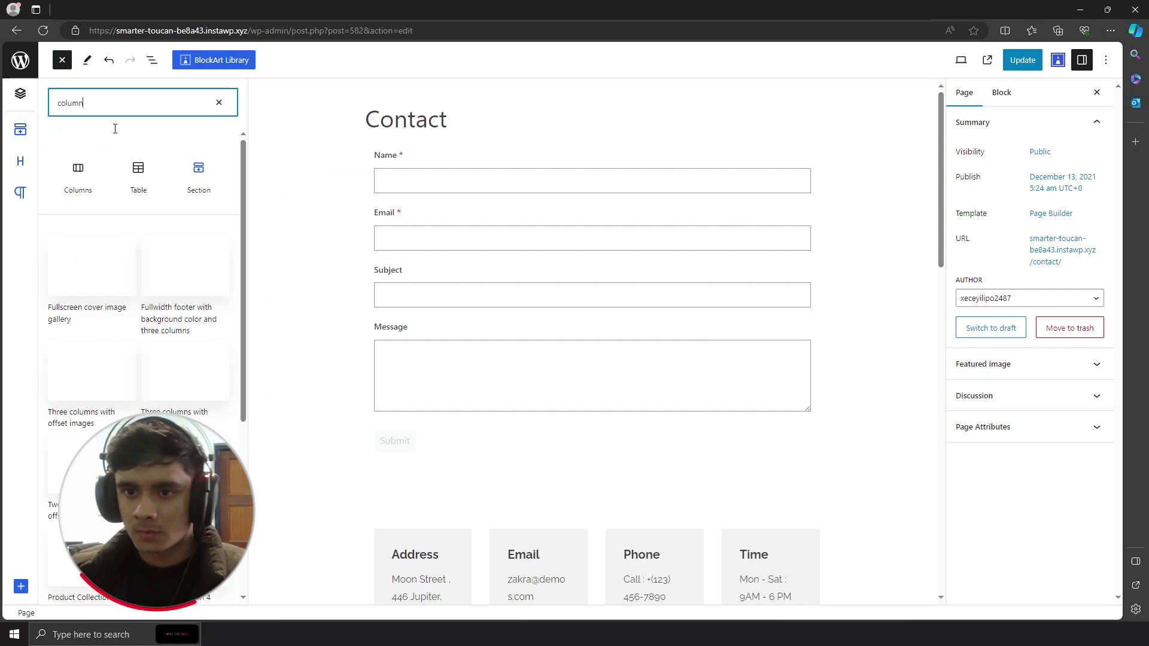
pyautogui.moveTo(78, 182); pyautogui.dragTo(494, 161)
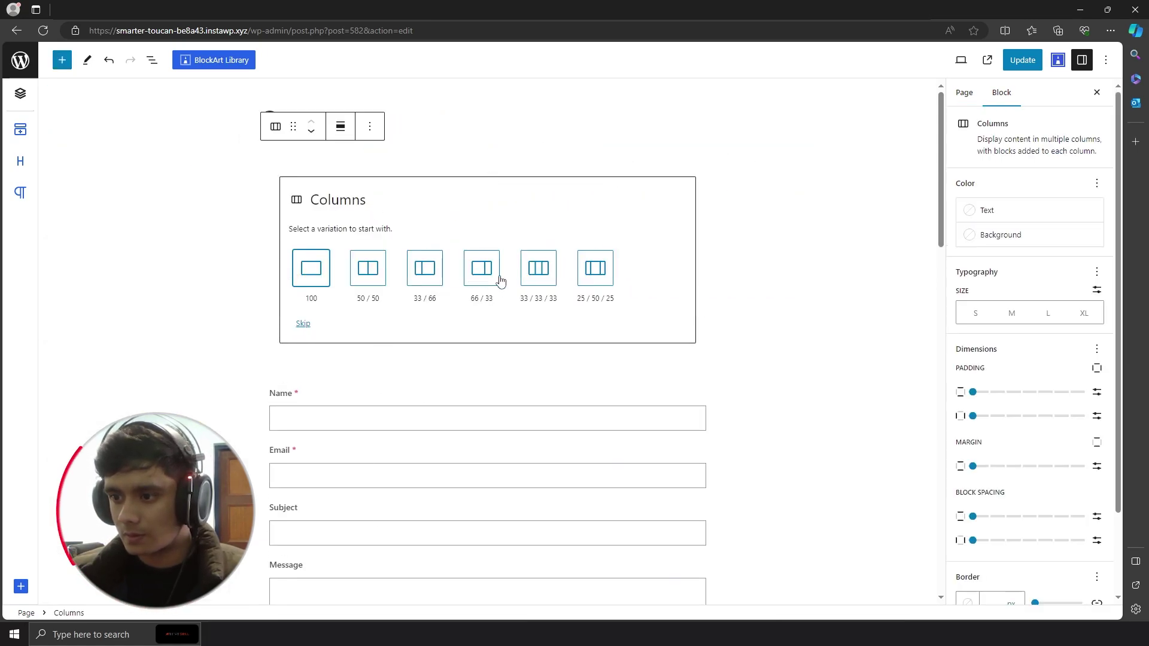
pyautogui.click(523, 281)
# - Move the contact form into the first column, update the page, and view it live
pyautogui.click(300, 287)
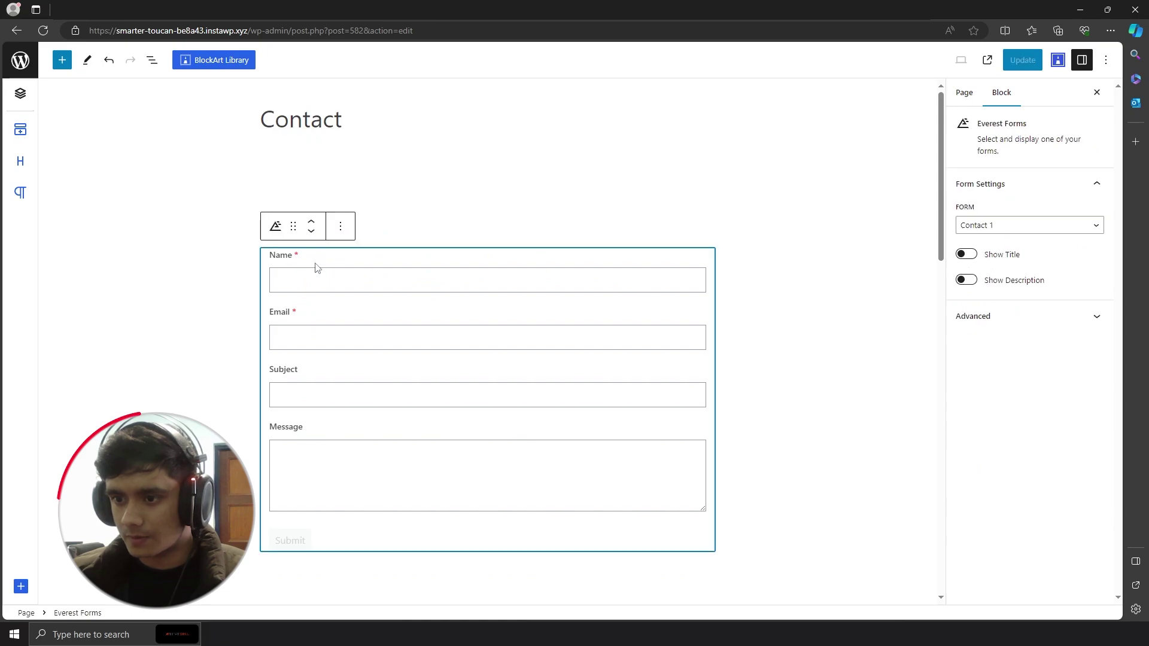
pyautogui.moveTo(299, 226); pyautogui.dragTo(465, 197)
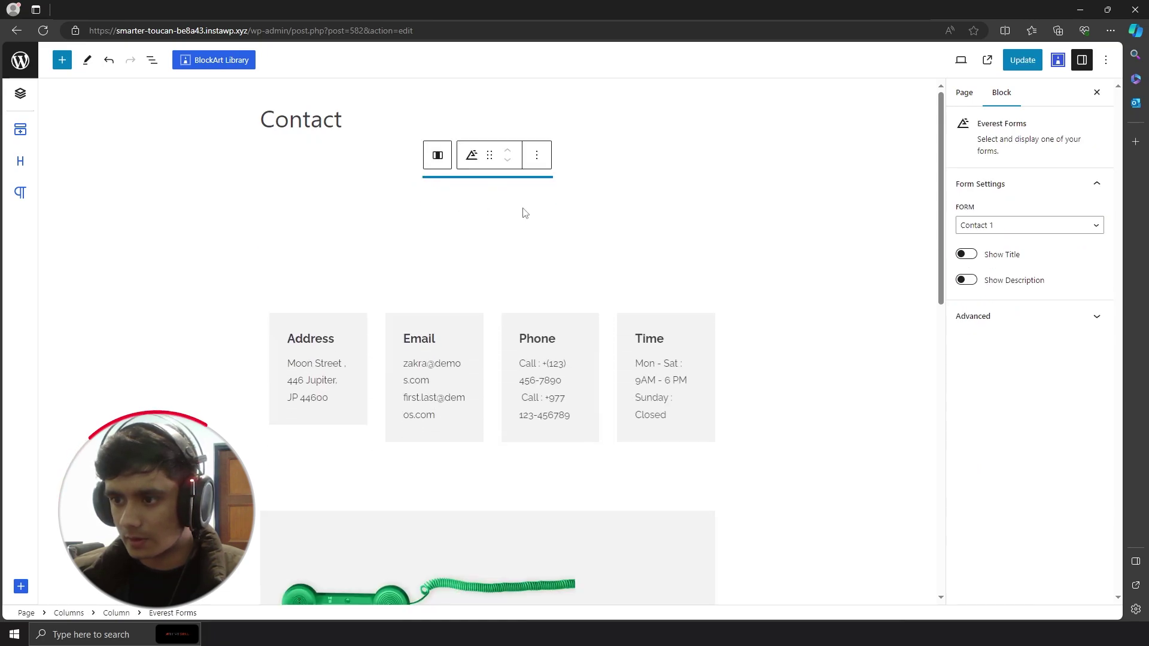
pyautogui.click(1023, 60)
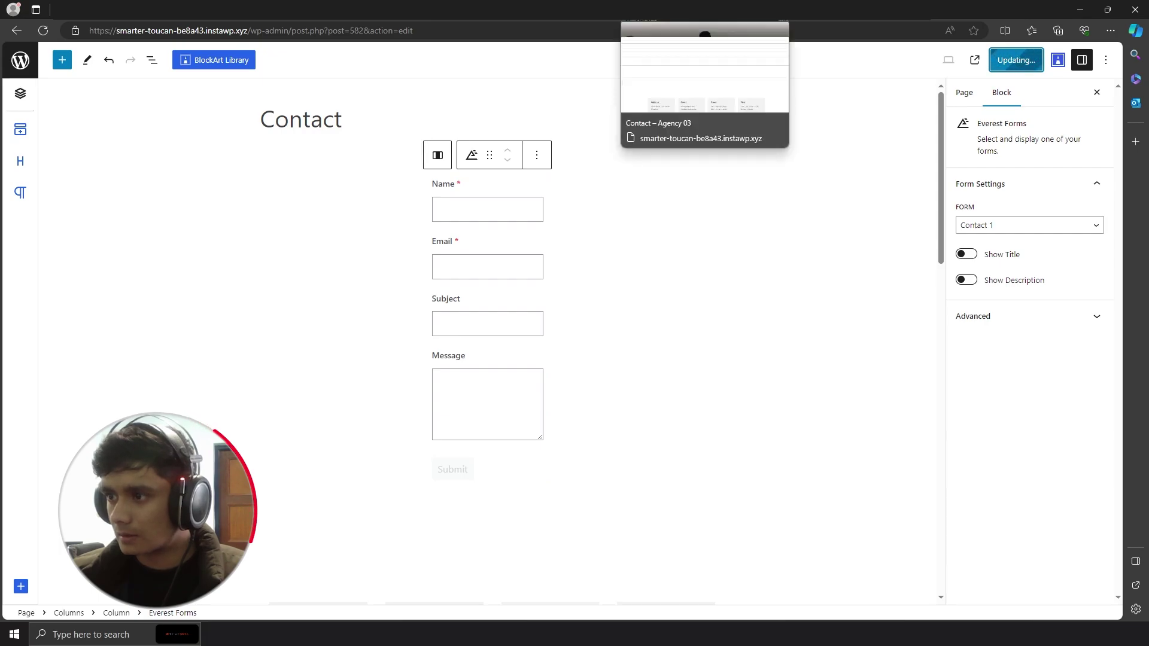
pyautogui.click(975, 60)
# - Reload the live Contact page, autofill the form with sample data, and submit it
pyautogui.click(43, 30)
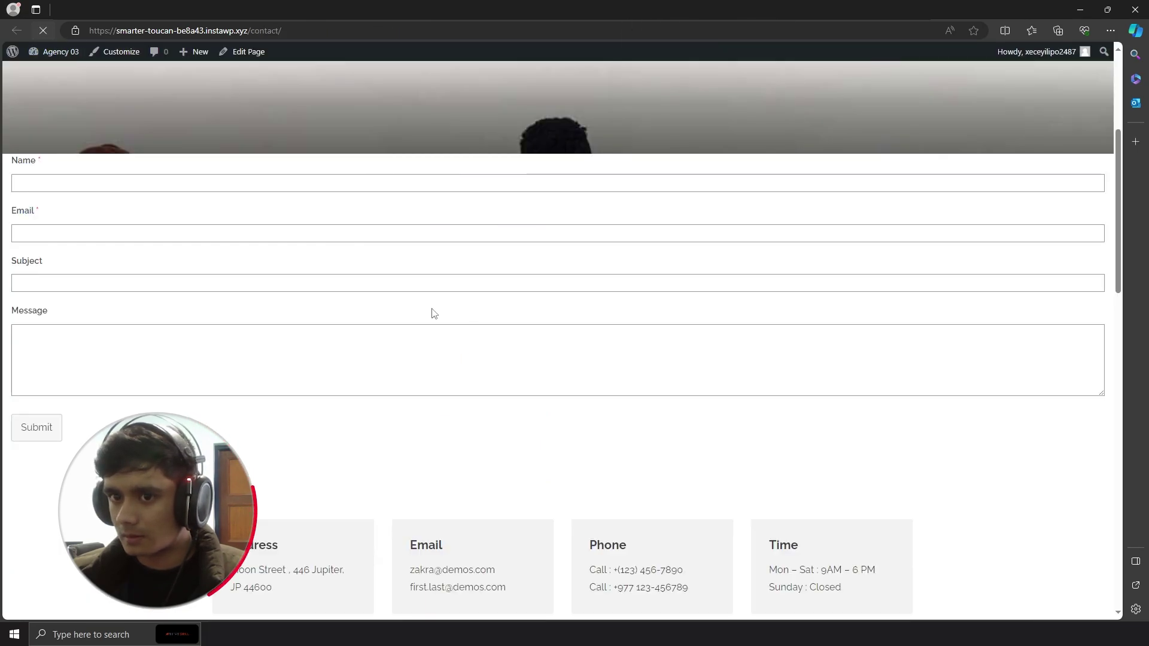
pyautogui.scroll(-7, 621, 400)
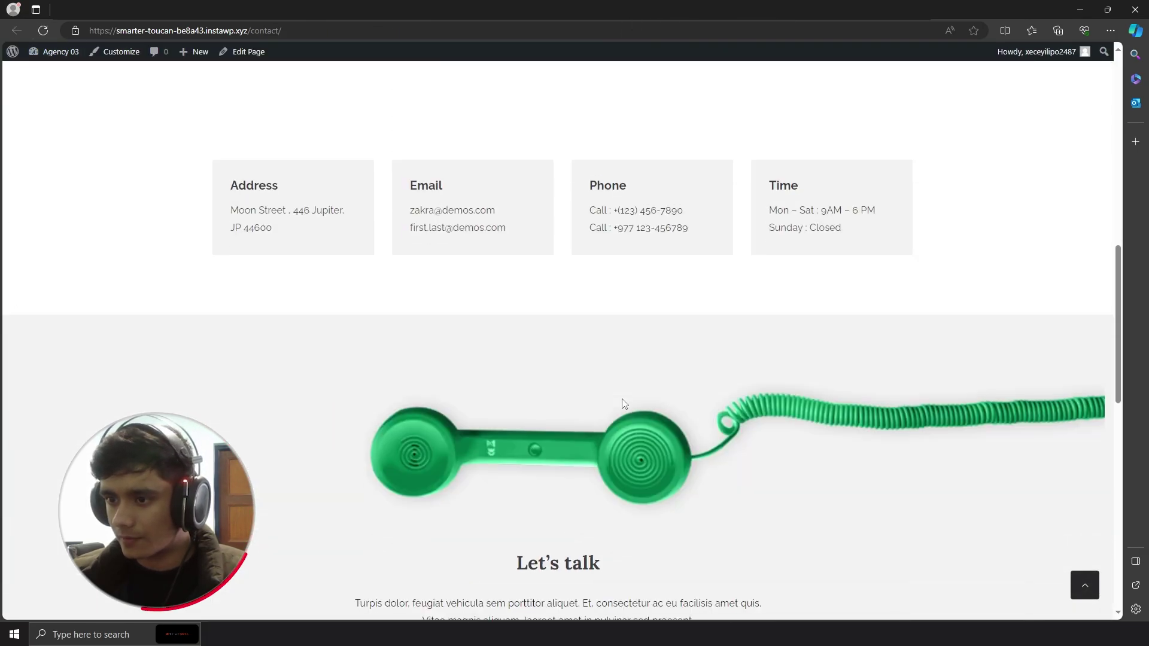
pyautogui.scroll(9, 621, 400)
pyautogui.hotkey('alt', 'shift', 'f')
pyautogui.scroll(-4, 894, 292)
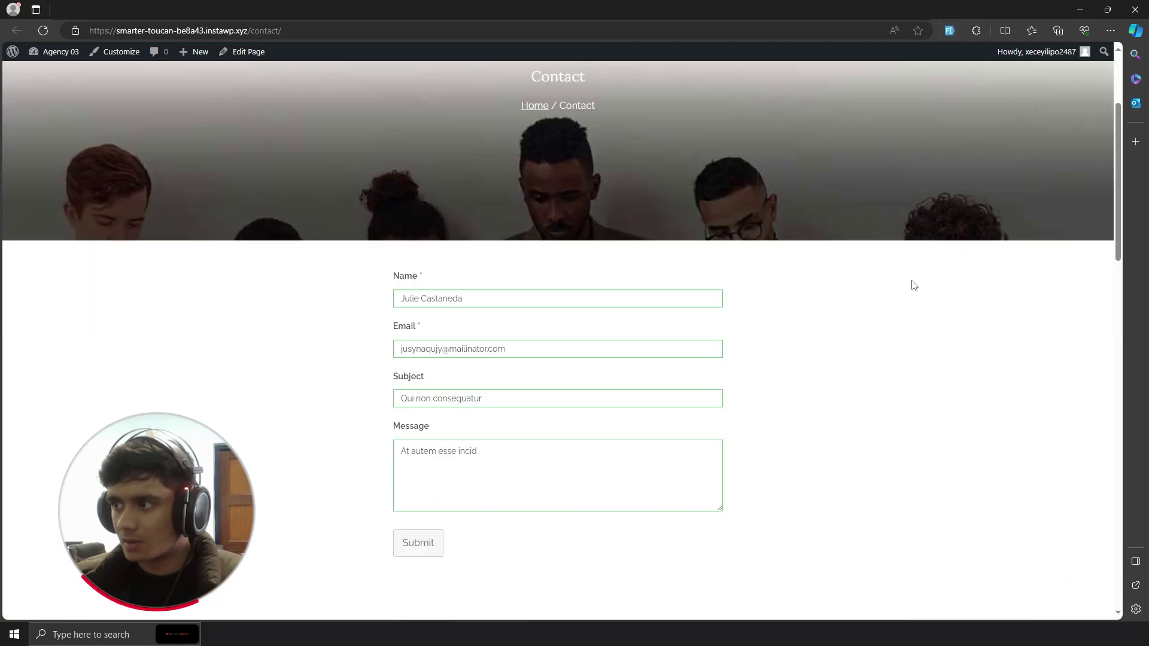
pyautogui.click(410, 458)
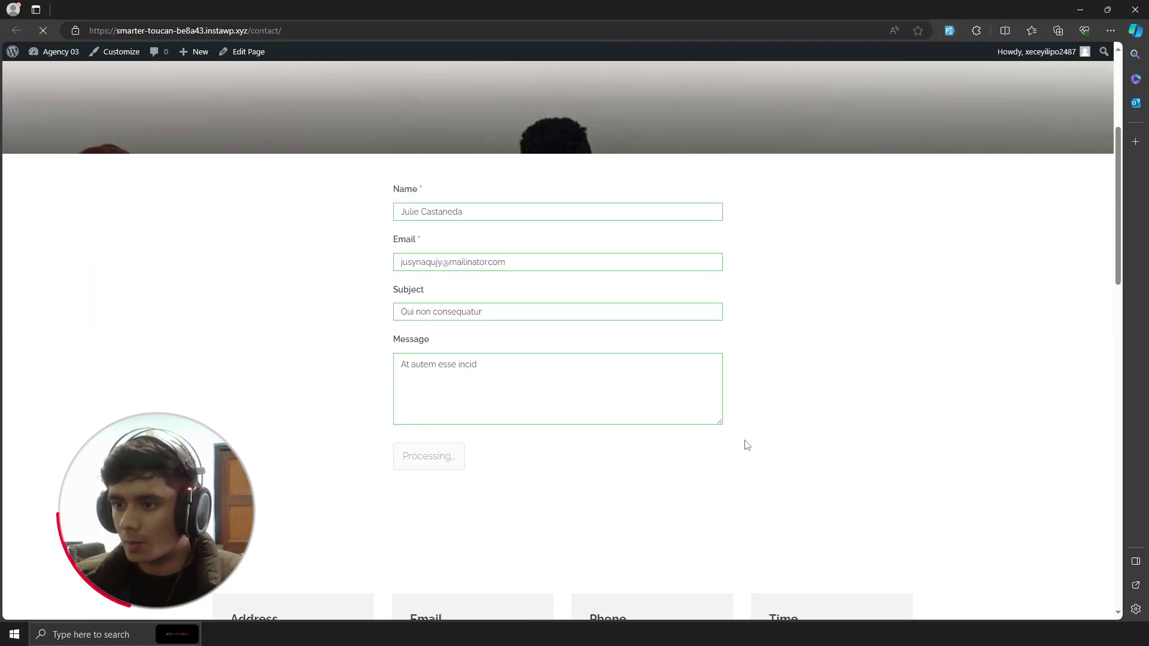
# - Open the submitted Contact 1 entry in Everest Forms Entries
pyautogui.scroll(-4, 778, 436)
pyautogui.scroll(-2, 816, 432)
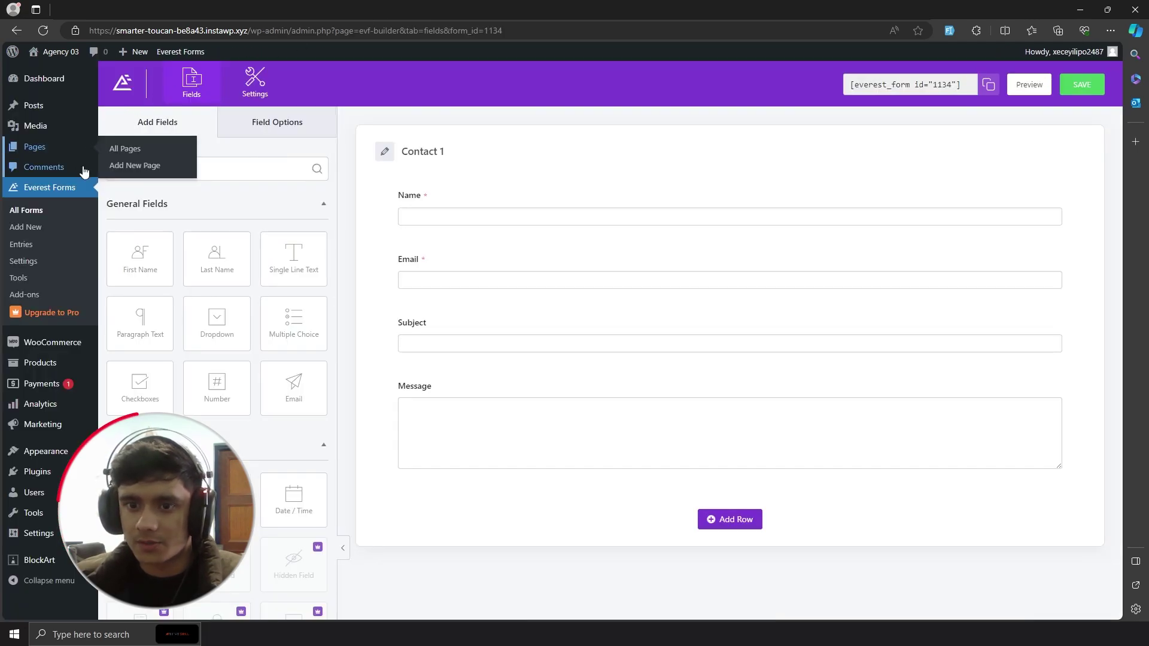
pyautogui.click(42, 247)
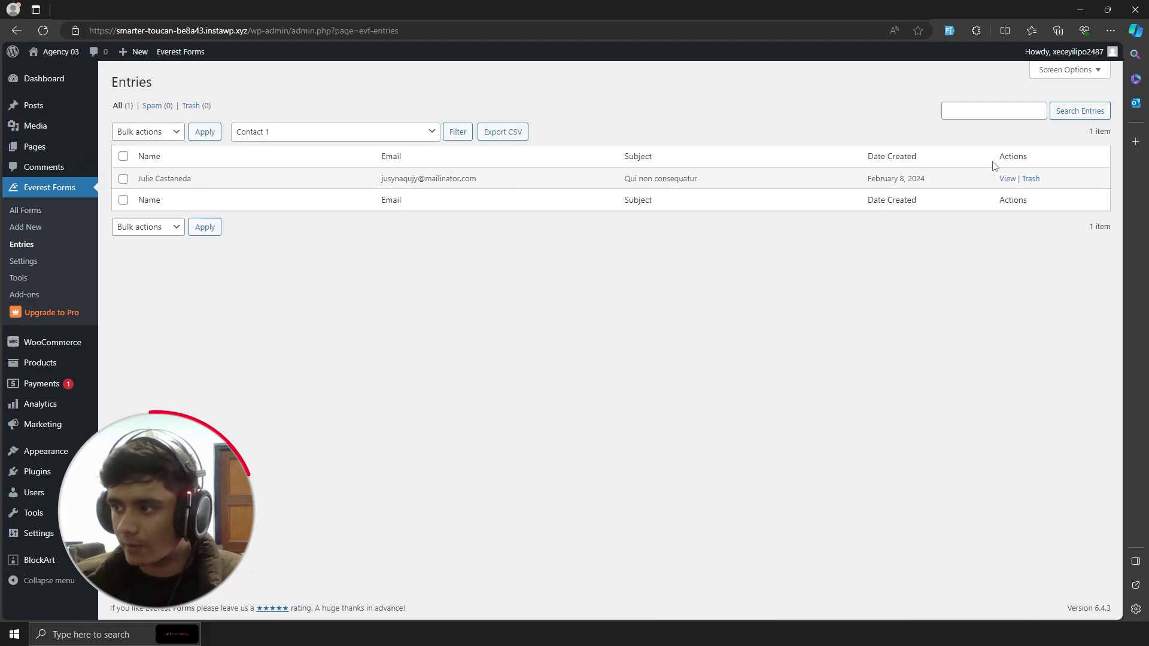
pyautogui.click(1007, 179)
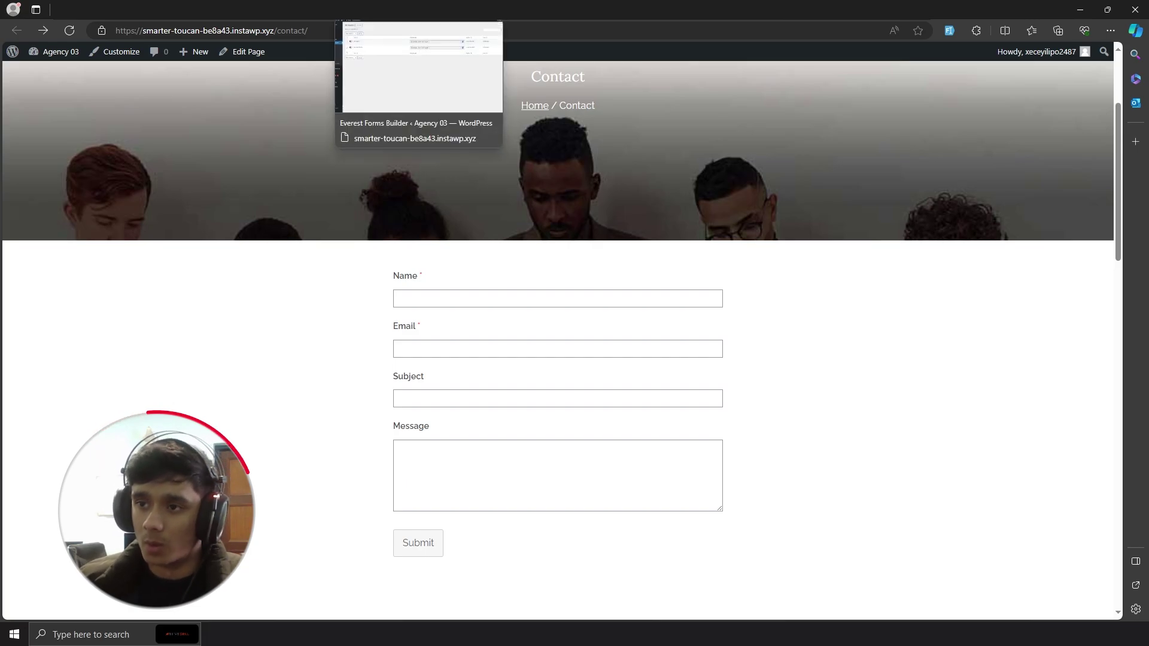
# - Open Contact 1 and add a Dropdown field between Subject and Message
pyautogui.click(395, 10)
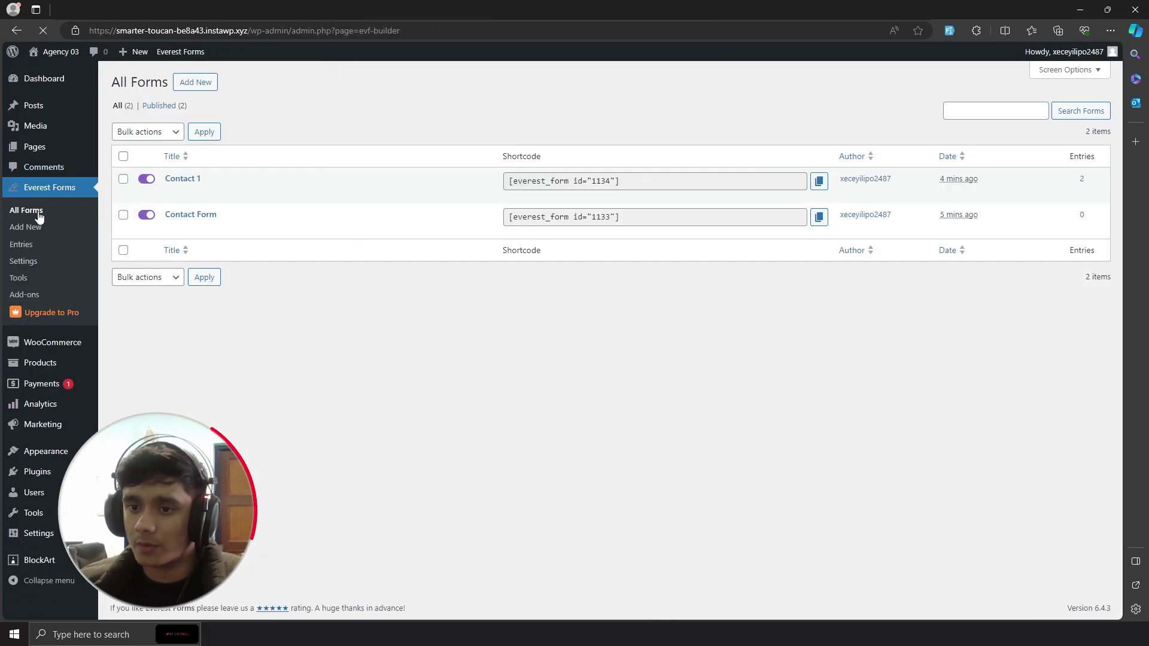
pyautogui.click(171, 194)
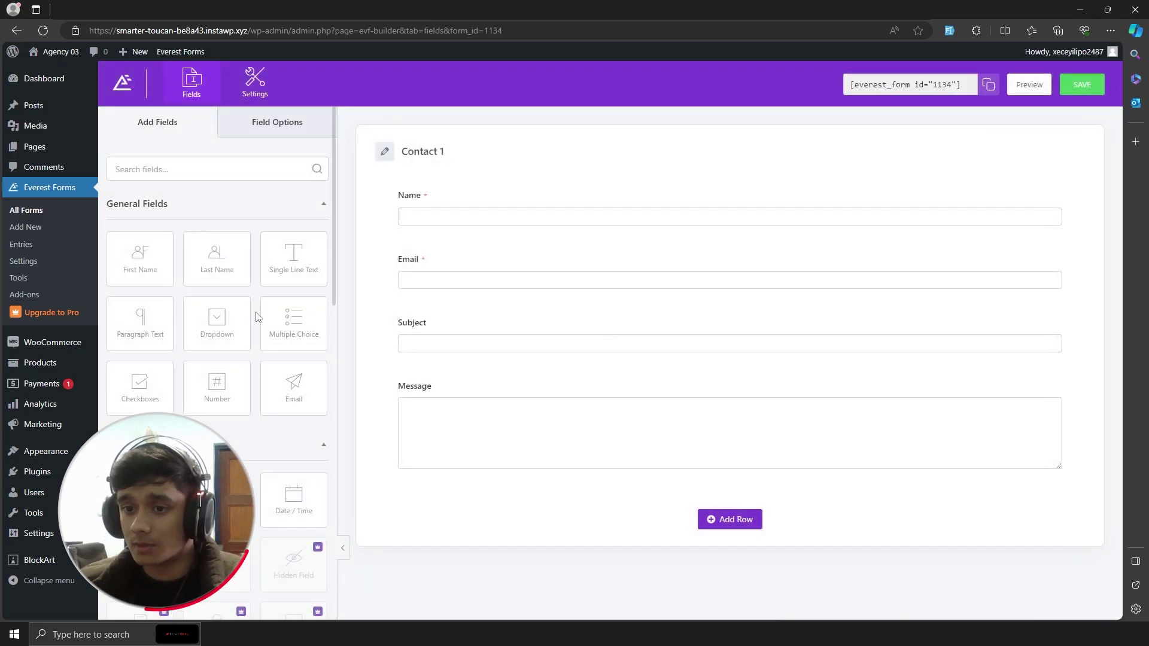
pyautogui.scroll(-5, 258, 317)
pyautogui.scroll(5, 257, 305)
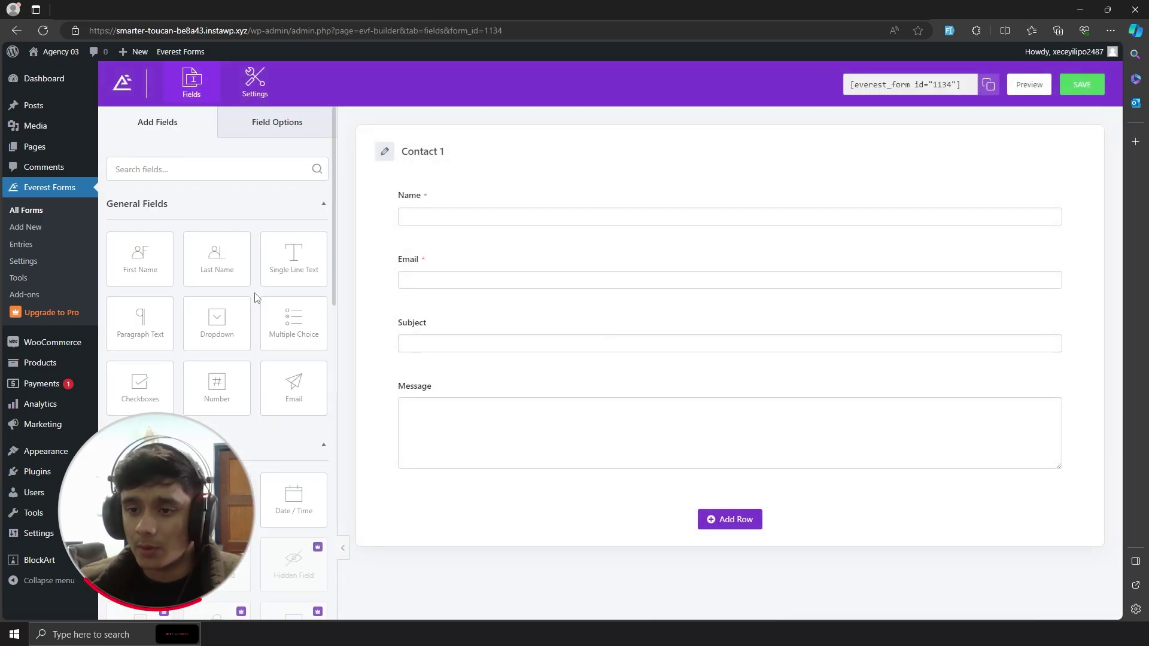
pyautogui.scroll(-4, 258, 297)
pyautogui.scroll(4, 257, 300)
pyautogui.scroll(-2, 258, 359)
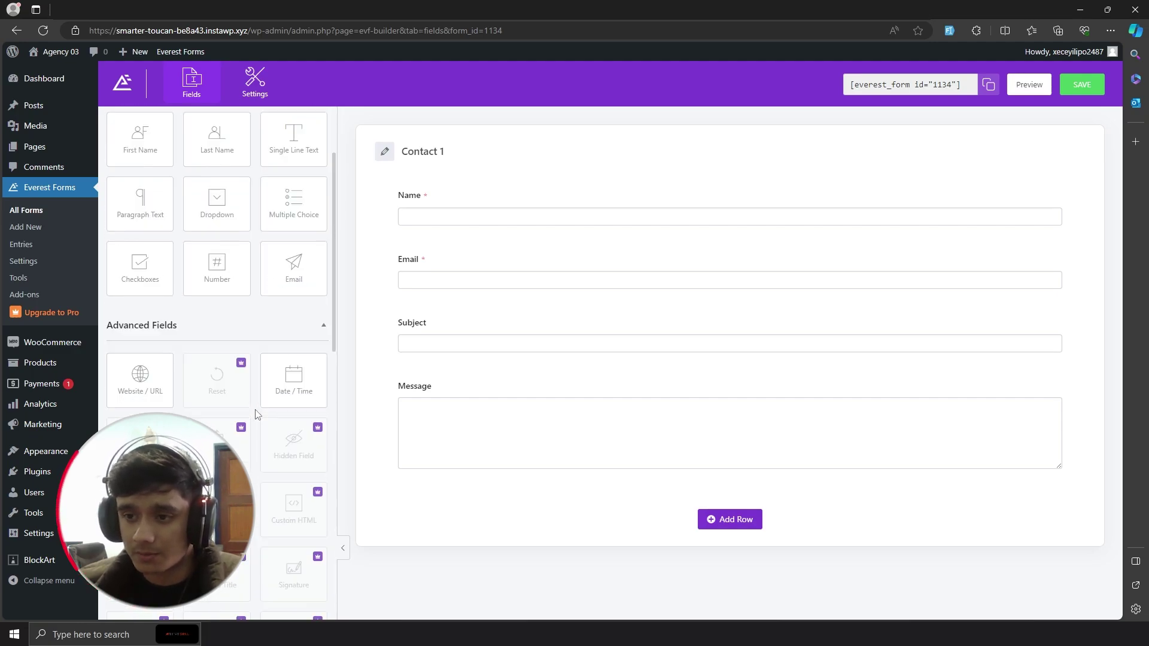
pyautogui.scroll(3, 258, 415)
pyautogui.moveTo(222, 344); pyautogui.dragTo(455, 400)
# - Label the new dropdown 'Issue'
pyautogui.click(440, 386)
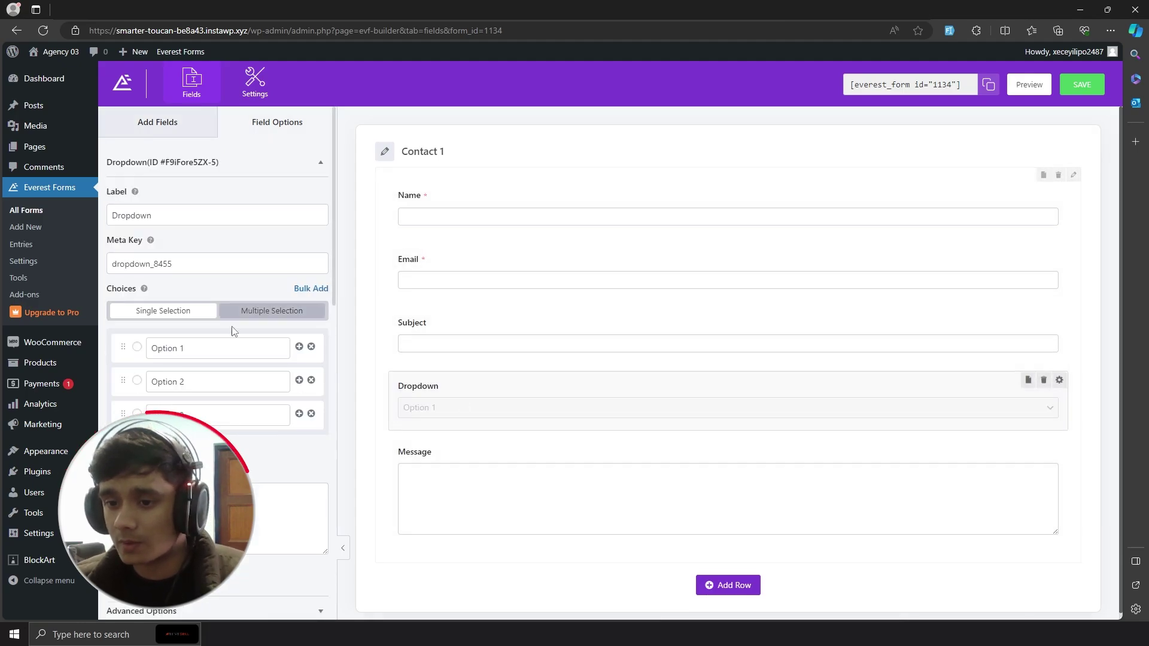
pyautogui.doubleClick(176, 222)
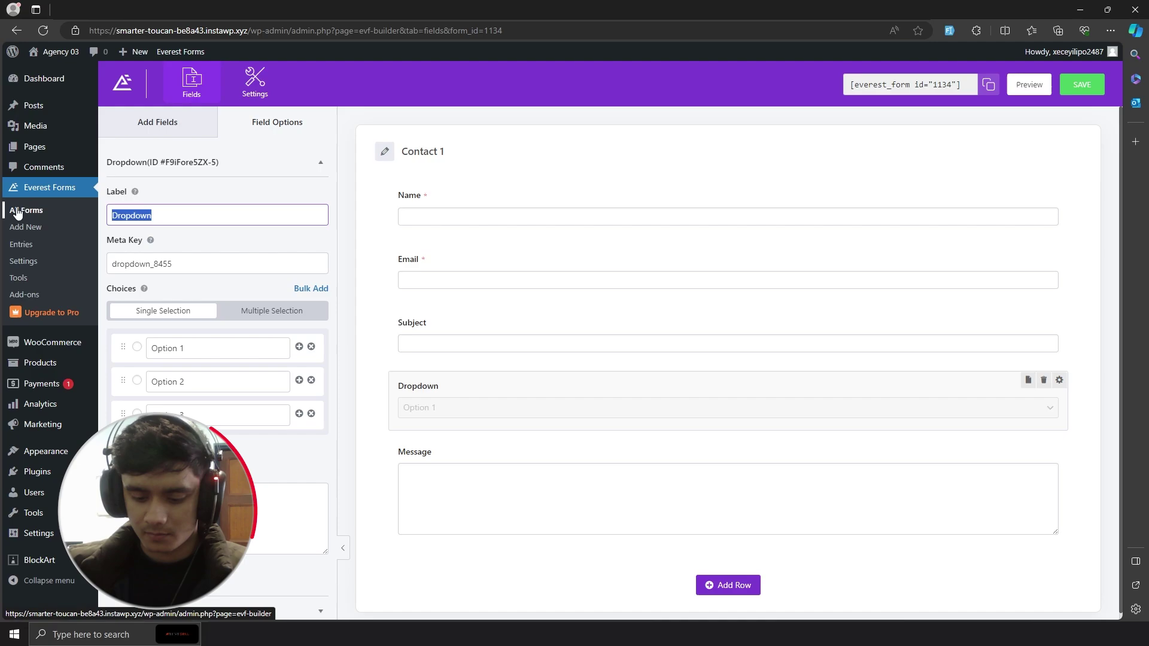
pyautogui.write('Issue')
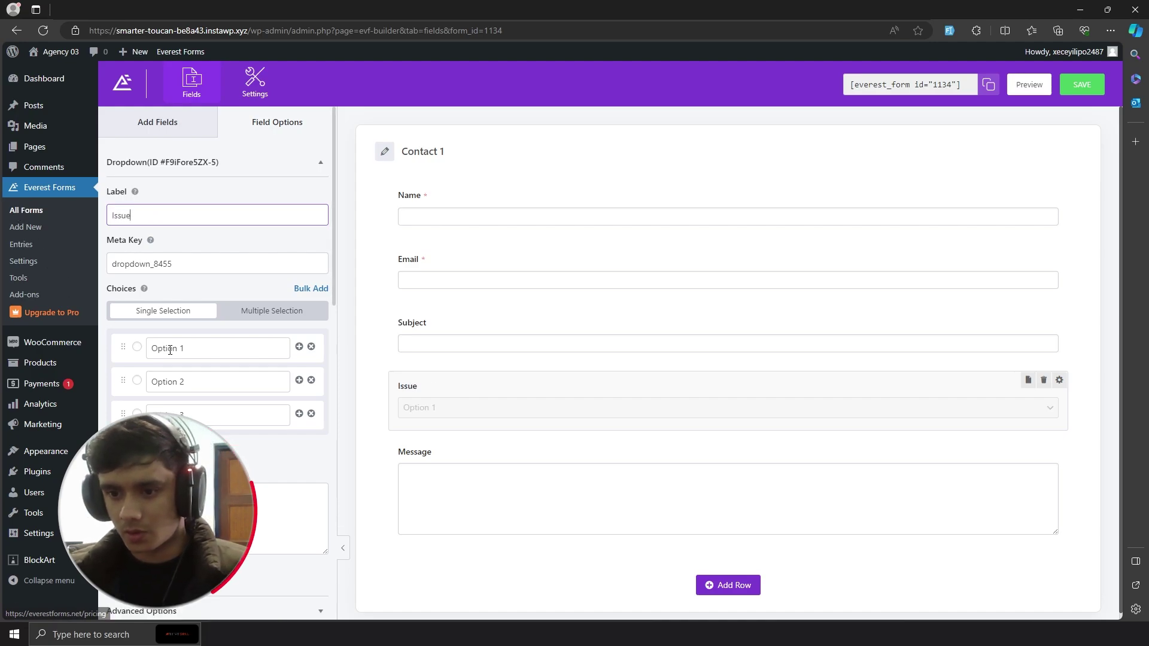
# - Rename the dropdown choices to Technical and Purchase, and save the form
pyautogui.click(203, 352)
pyautogui.click(215, 387)
pyautogui.click(216, 413)
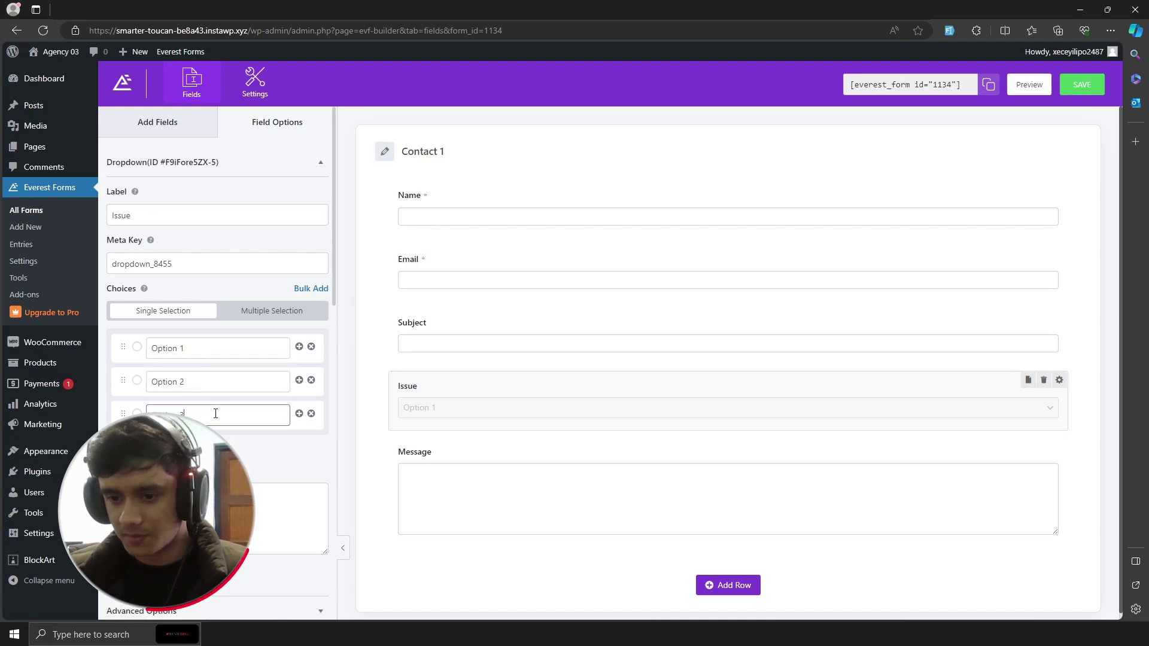
pyautogui.moveTo(191, 358); pyautogui.dragTo(115, 356)
pyautogui.write('Tec')
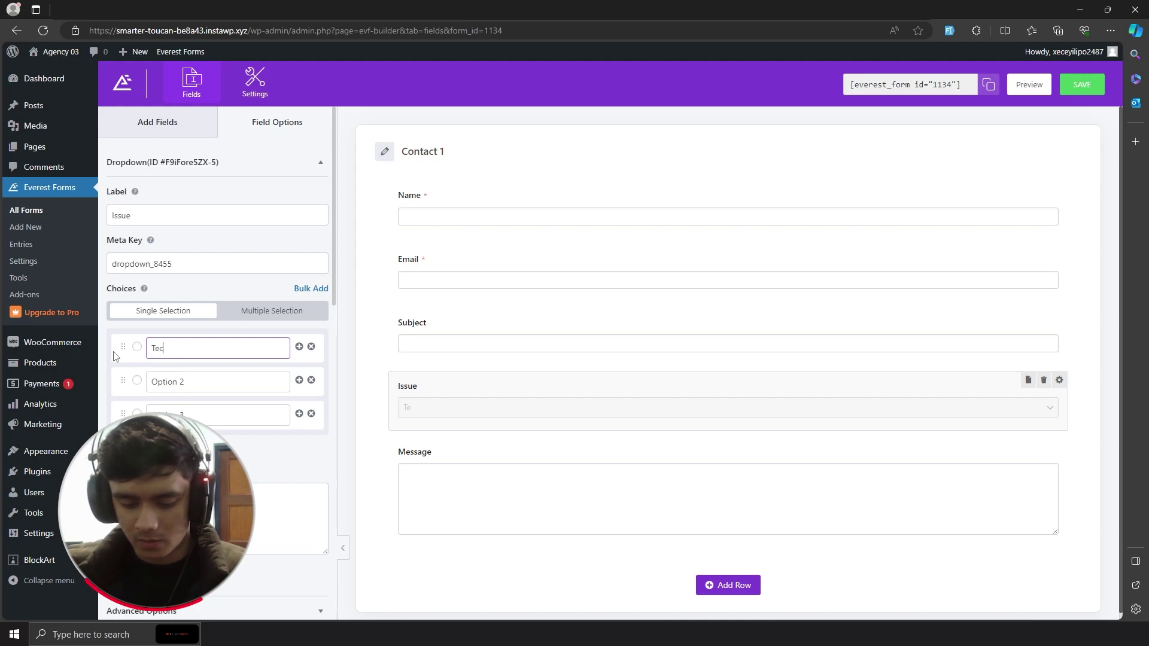
pyautogui.write('hnical')
pyautogui.moveTo(233, 382); pyautogui.dragTo(143, 383)
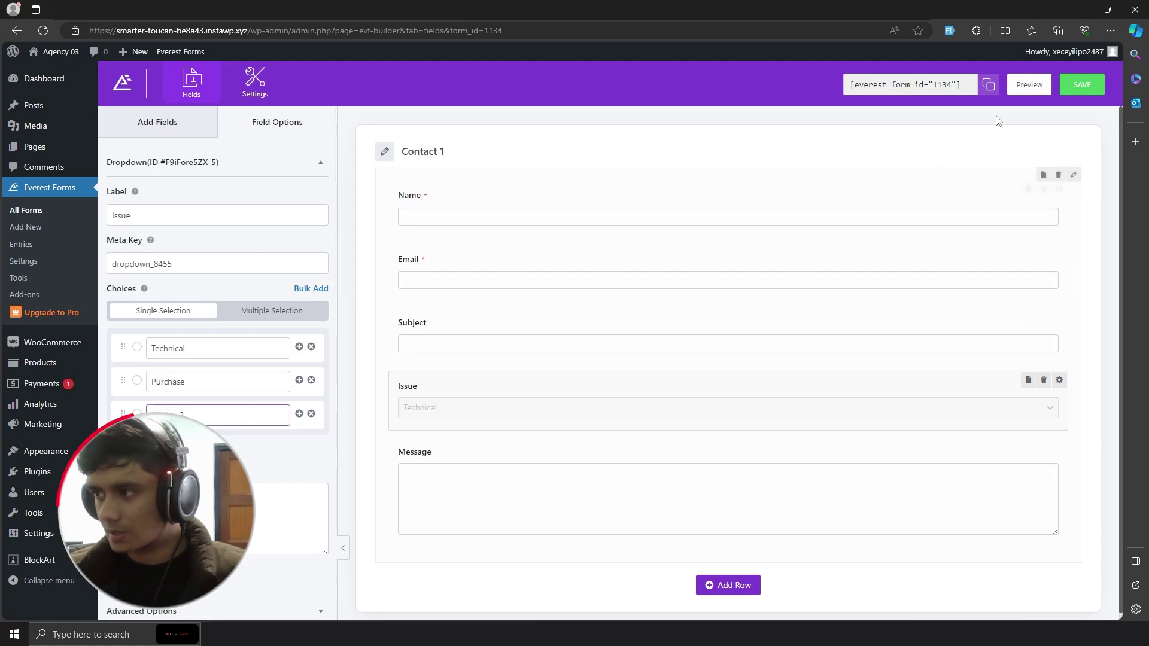
pyautogui.click(1093, 84)
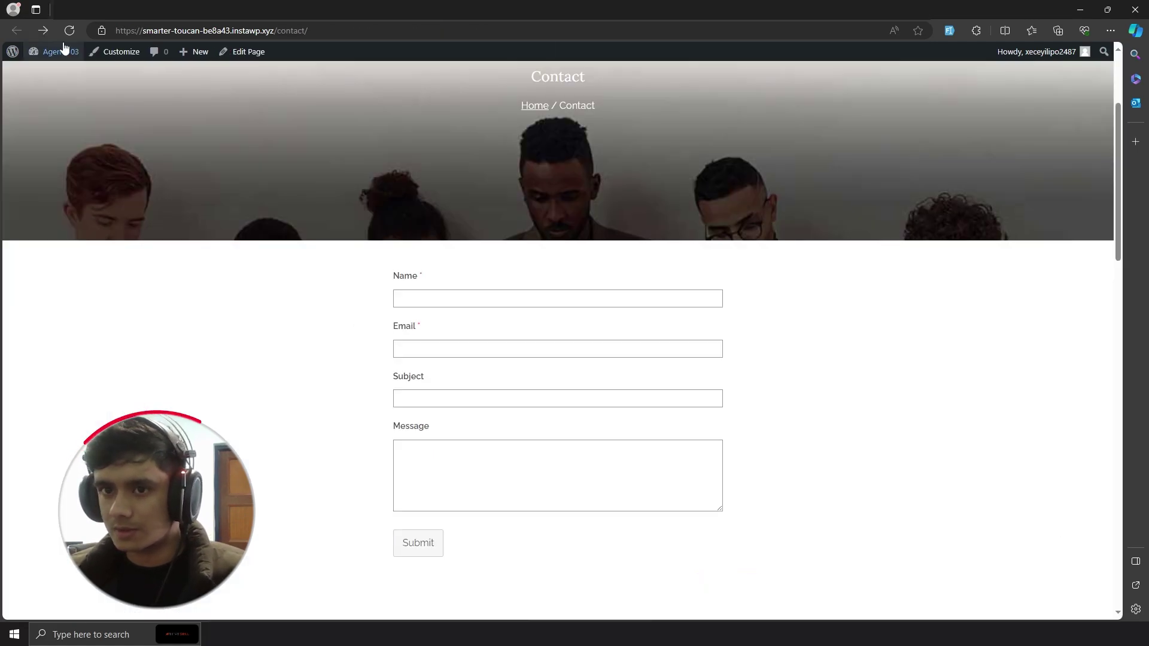
# - Reload the live Contact page and choose Purchase in the Issue dropdown
pyautogui.click(70, 30)
pyautogui.scroll(-5, 608, 369)
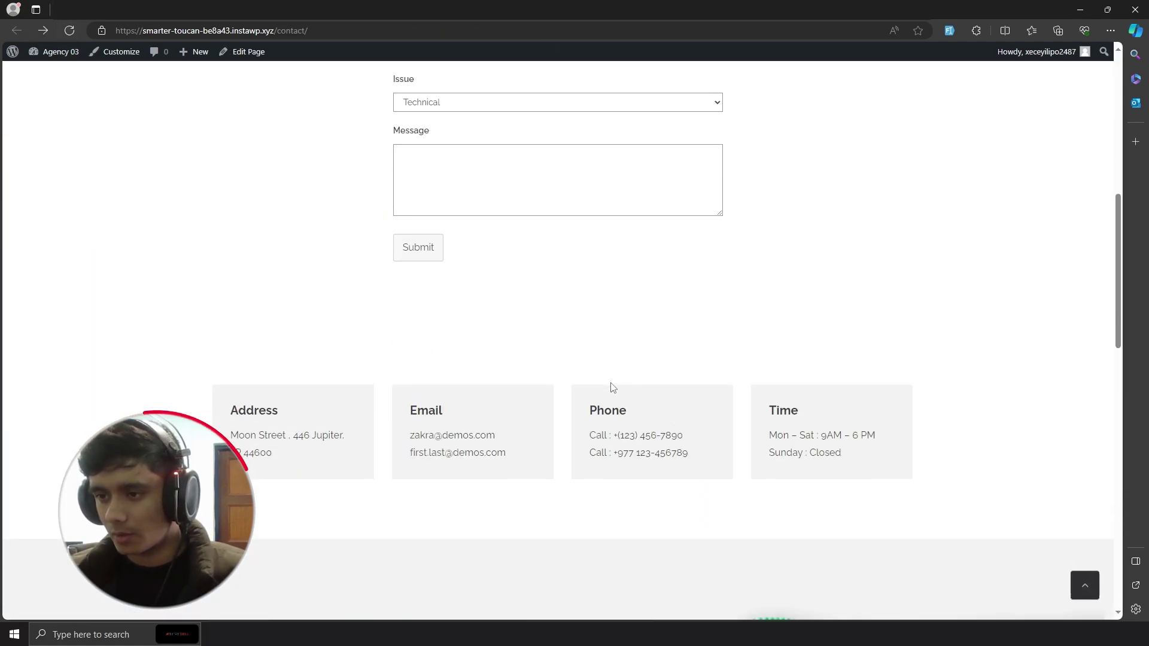
pyautogui.scroll(3, 476, 278)
pyautogui.click(476, 278)
pyautogui.click(455, 303)
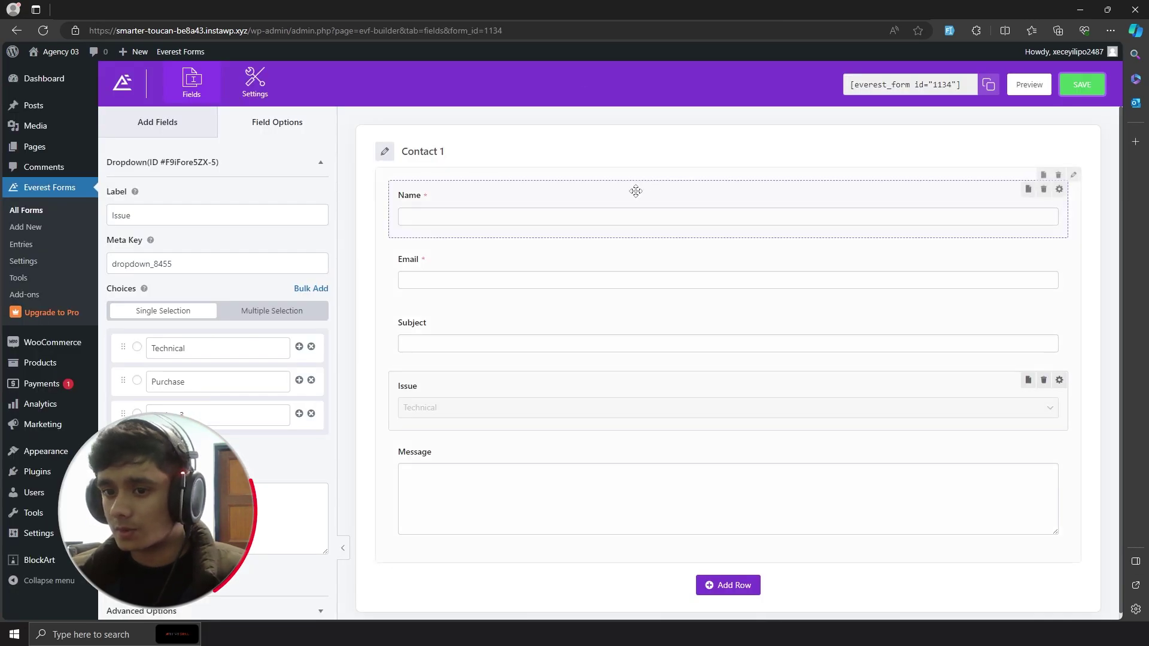
# - View the newest Contact 1 entry, then return to the All Forms list
pyautogui.click(33, 243)
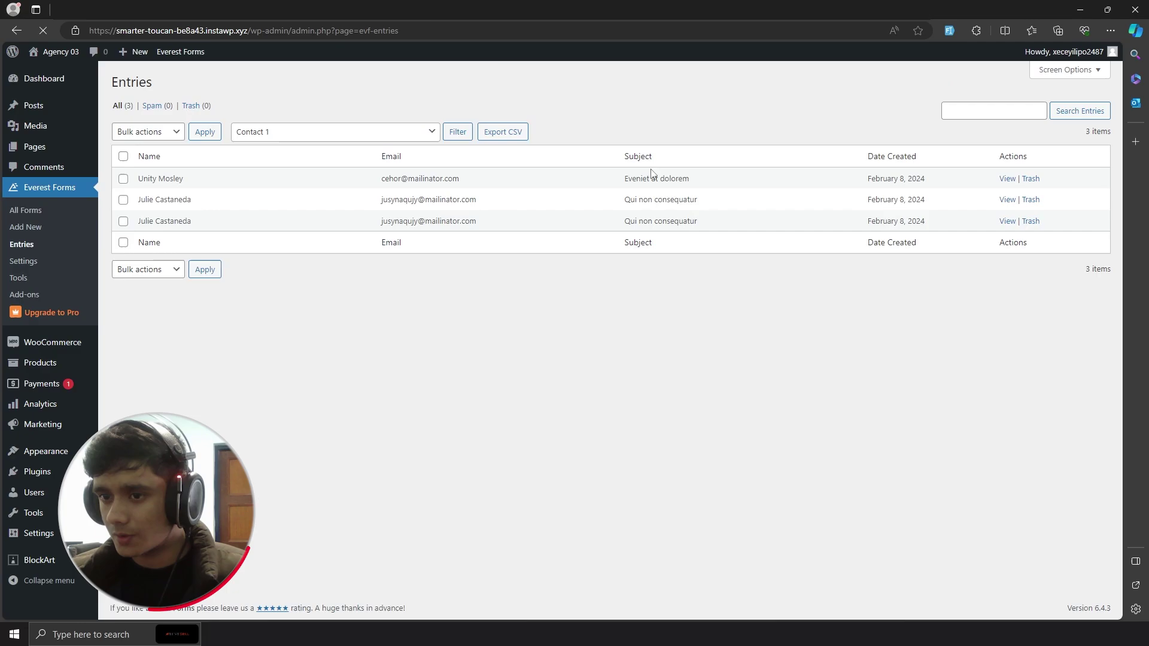
pyautogui.click(1007, 179)
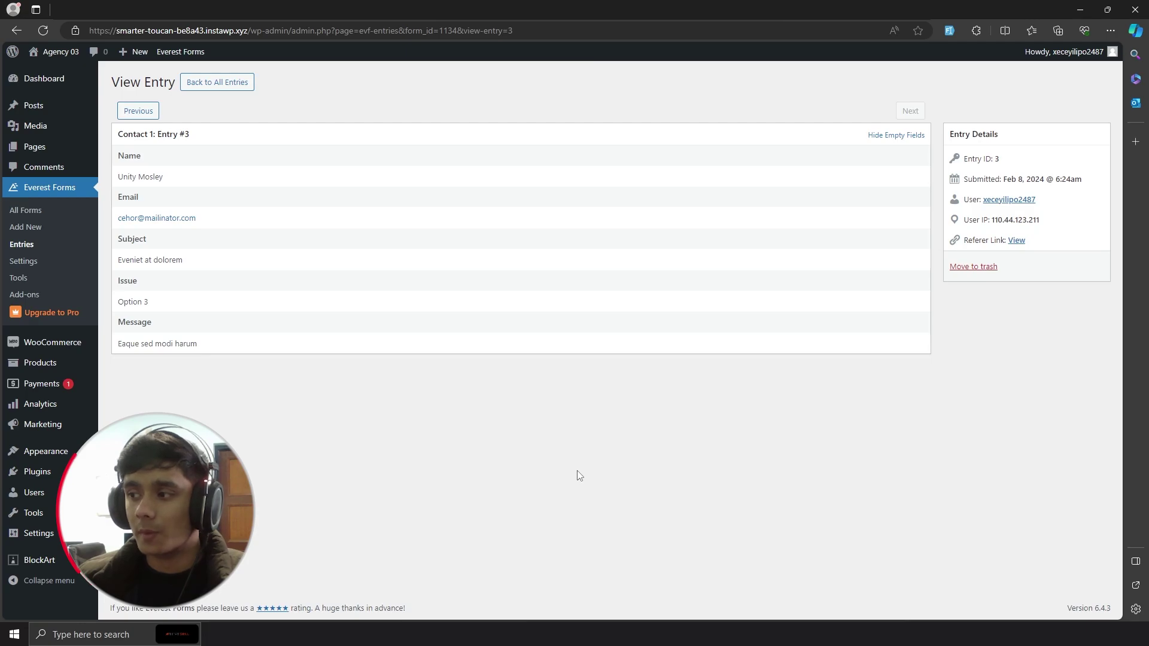
pyautogui.click(26, 210)
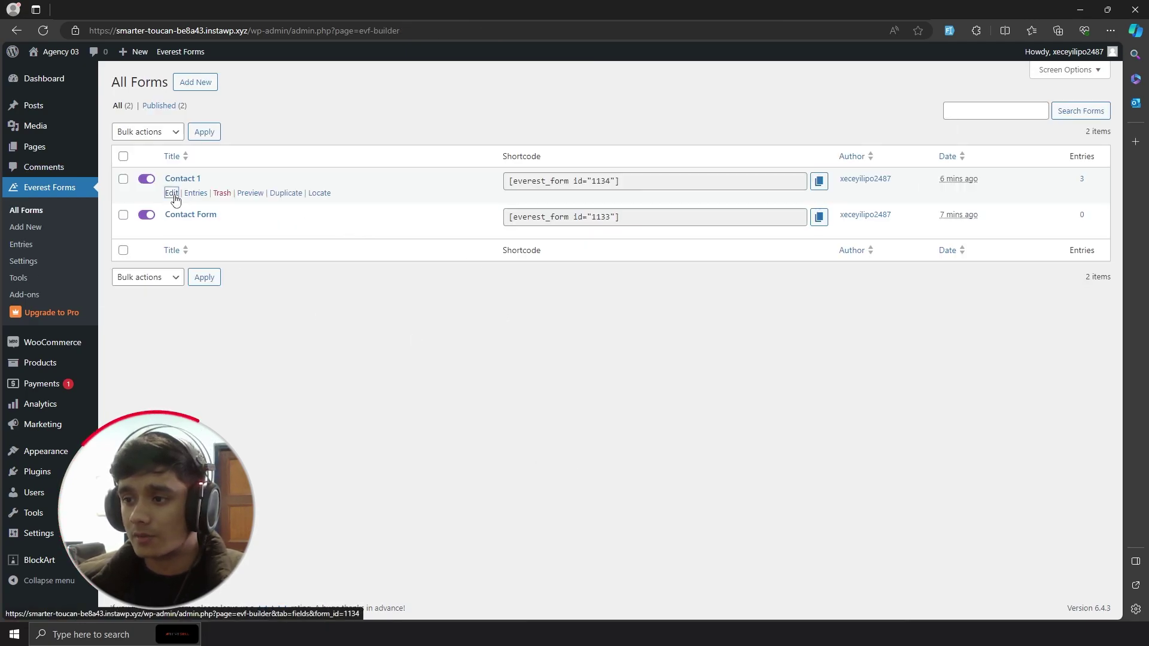
# - Open the Contact 1 form's Email notification settings
pyautogui.click(174, 195)
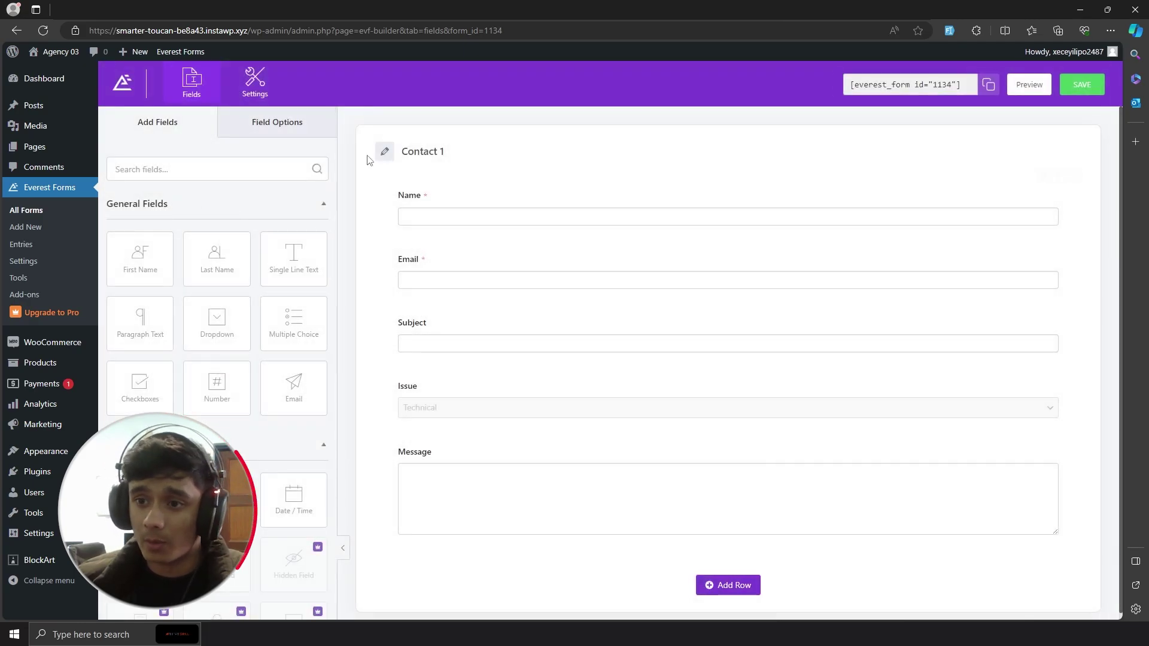
pyautogui.click(263, 91)
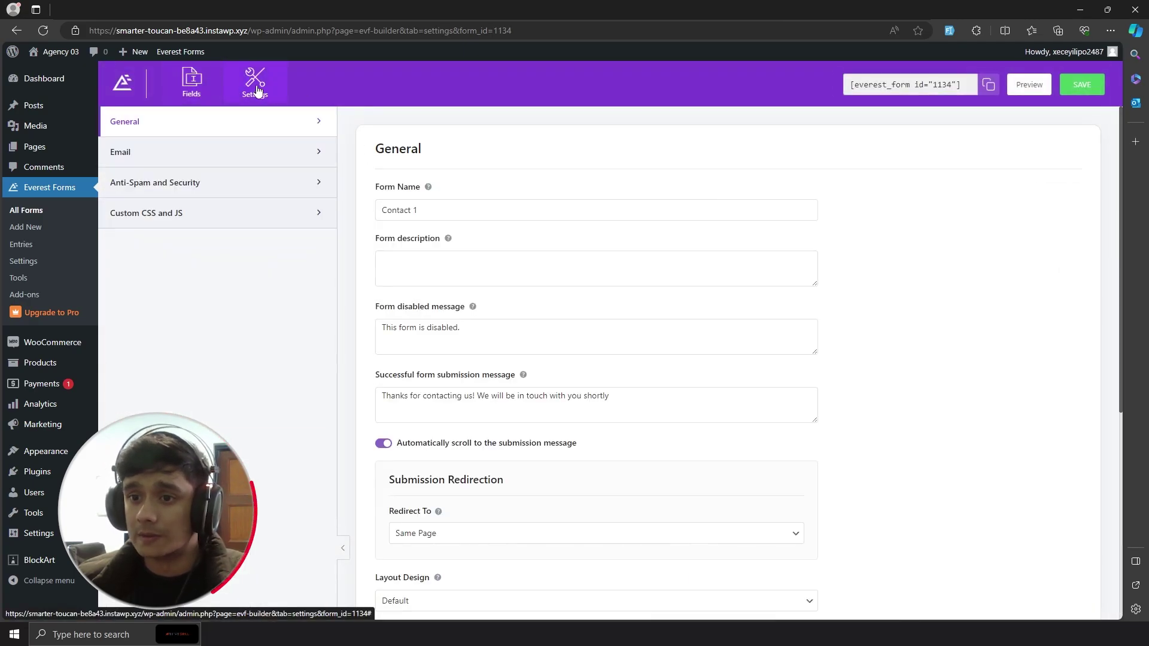
pyautogui.click(233, 157)
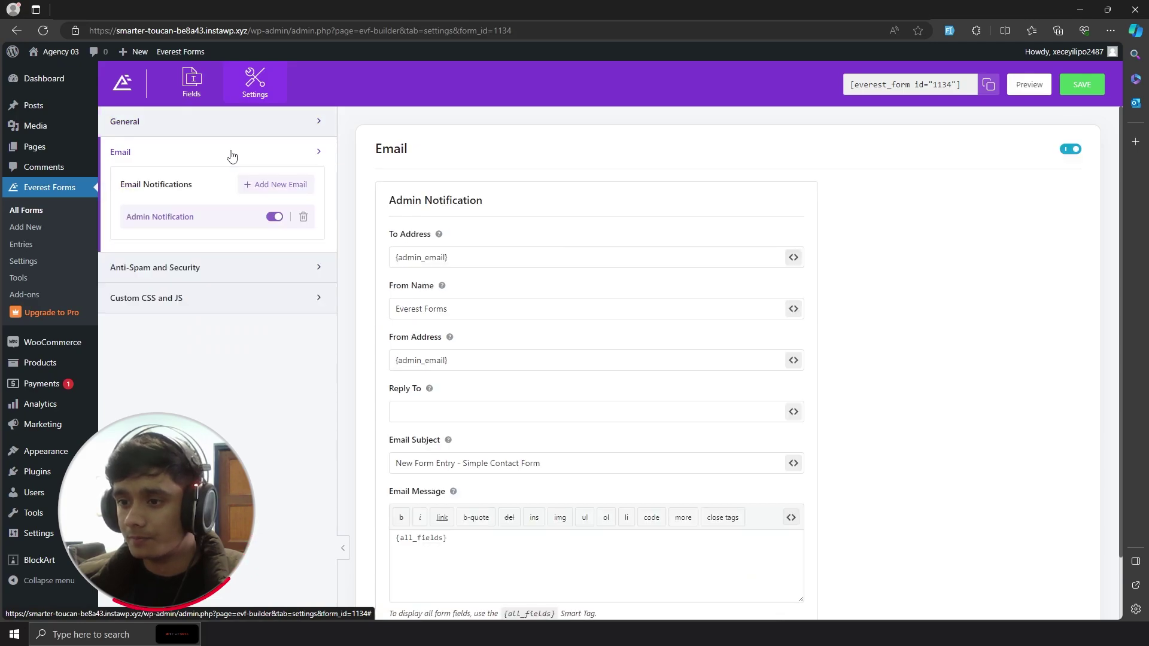
pyautogui.scroll(-1, 204, 157)
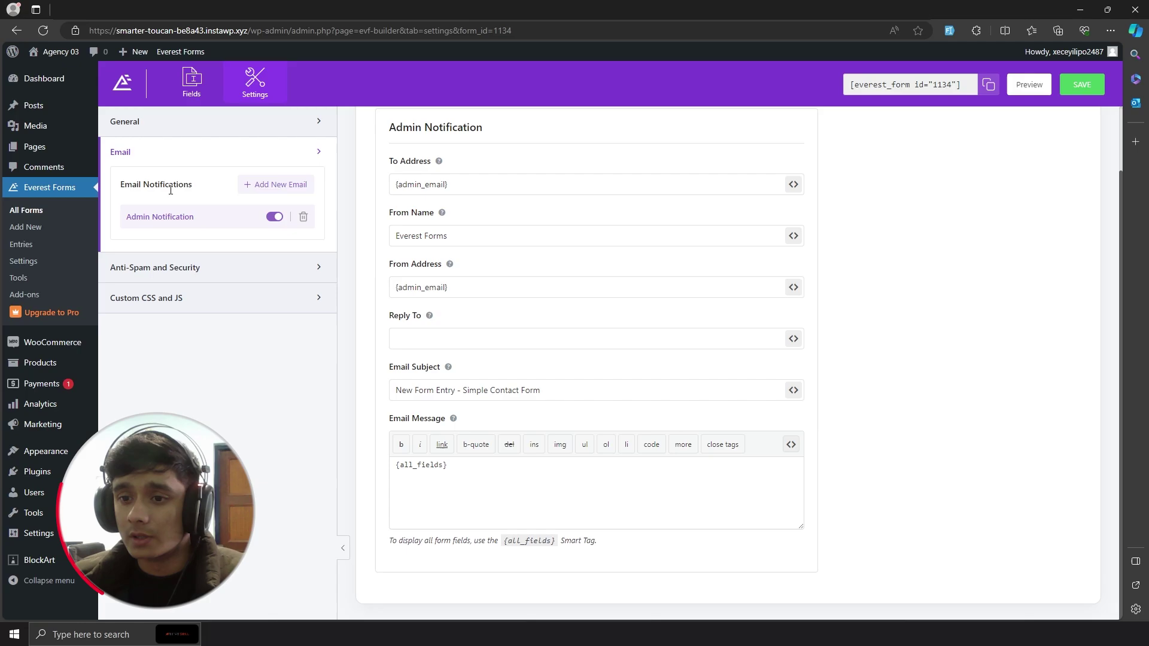
# - Add a new email notification nicknamed 'User notification'
pyautogui.click(264, 185)
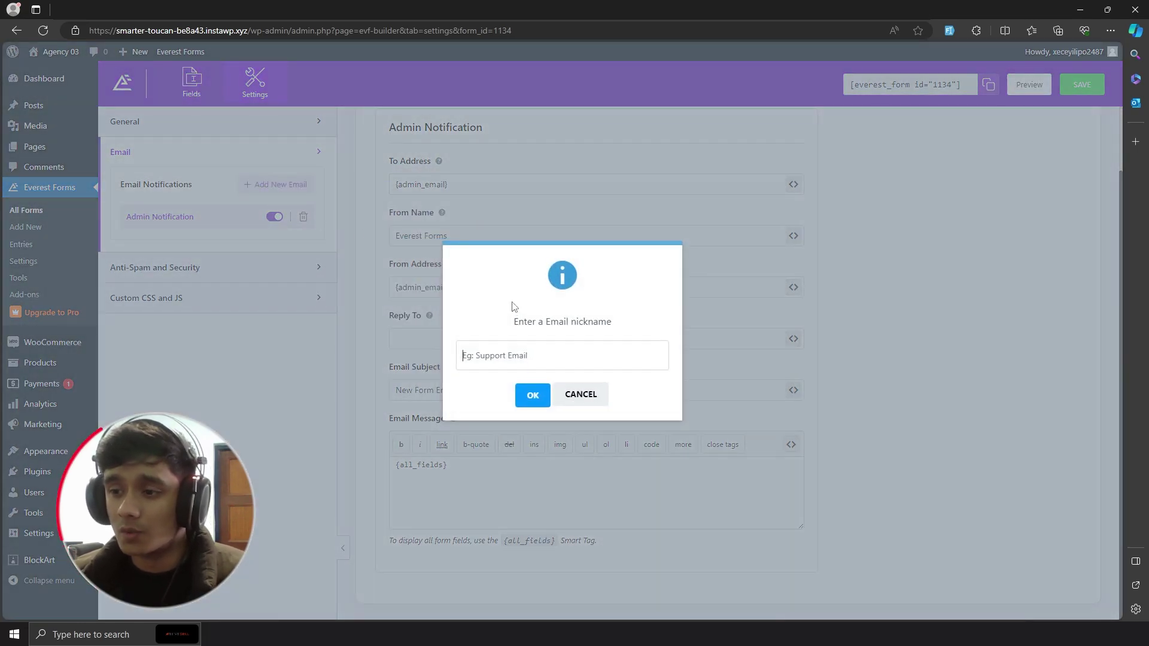
pyautogui.write('User ni')
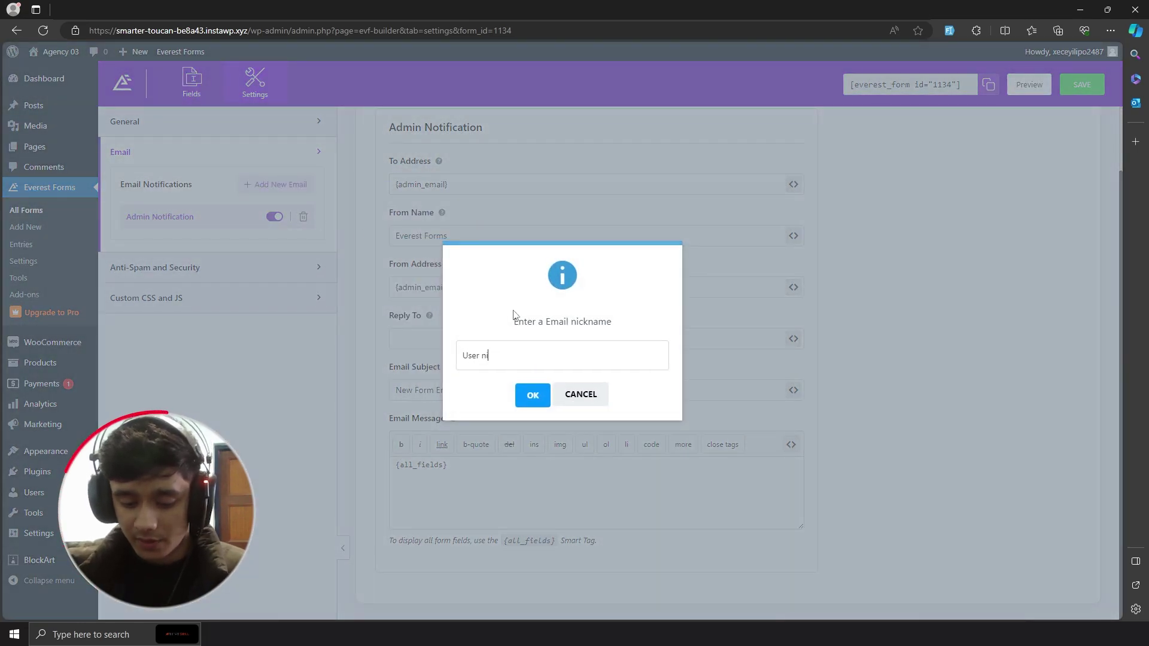
pyautogui.write('t')
pyautogui.press('BackSpace')
pyautogui.write('oti')
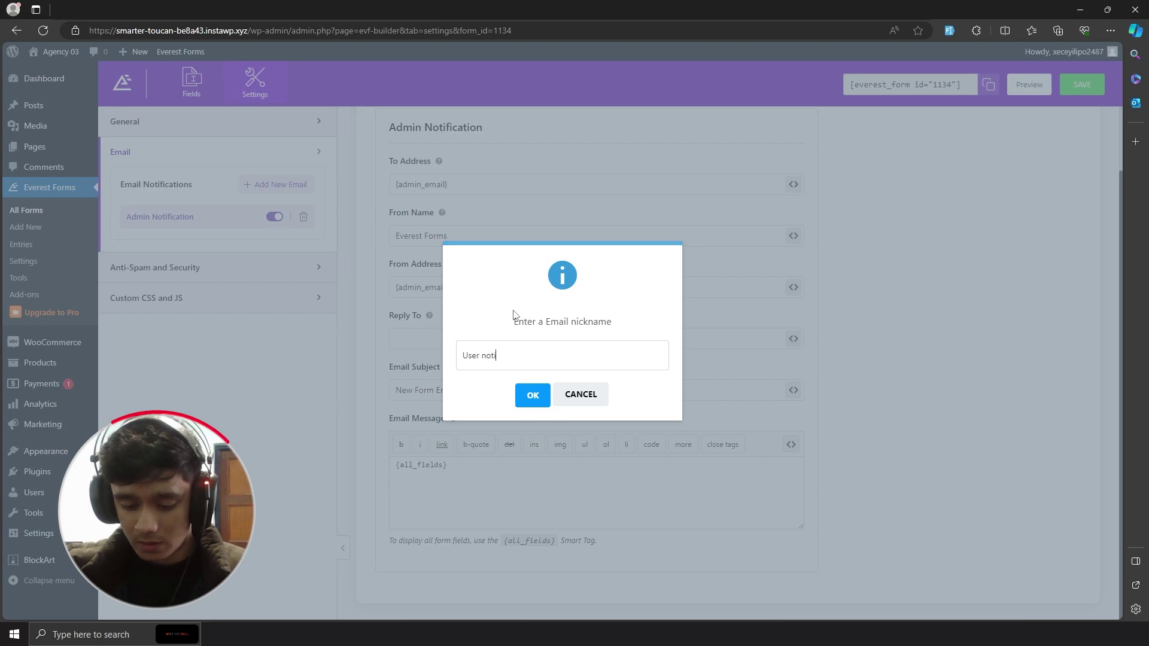
pyautogui.write('fication')
pyautogui.press('Return')
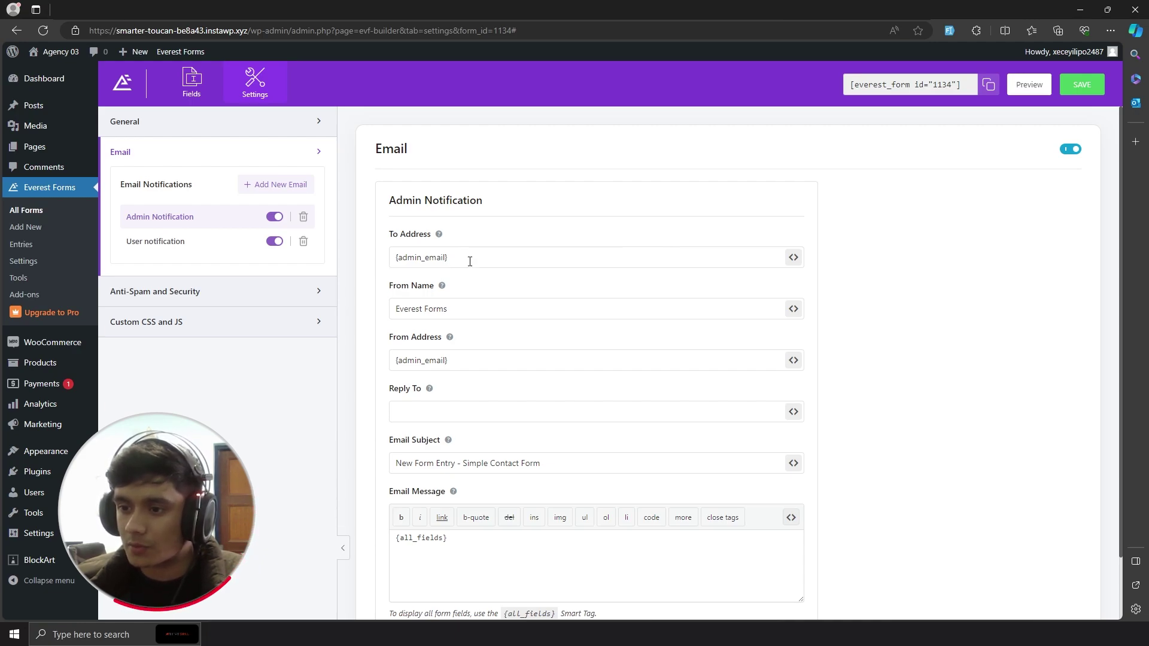
# - Inspect the Admin Notification's title, Email Subject and {all_fields} message fields
pyautogui.click(538, 203)
pyautogui.moveTo(512, 205); pyautogui.dragTo(381, 209)
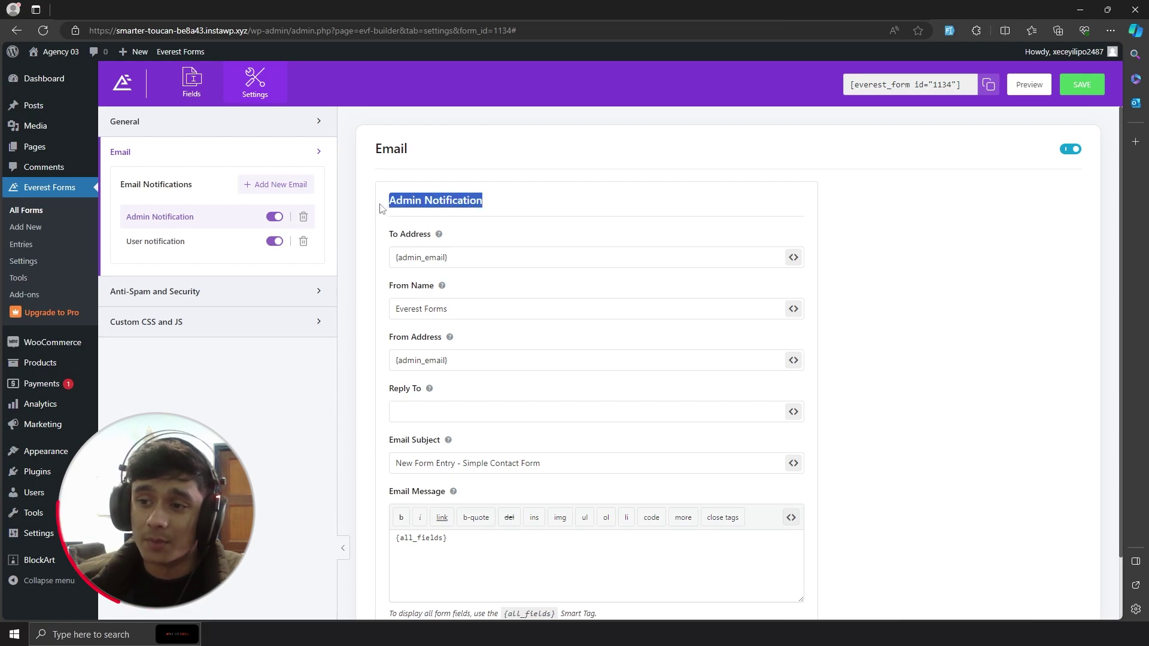
pyautogui.click(508, 204)
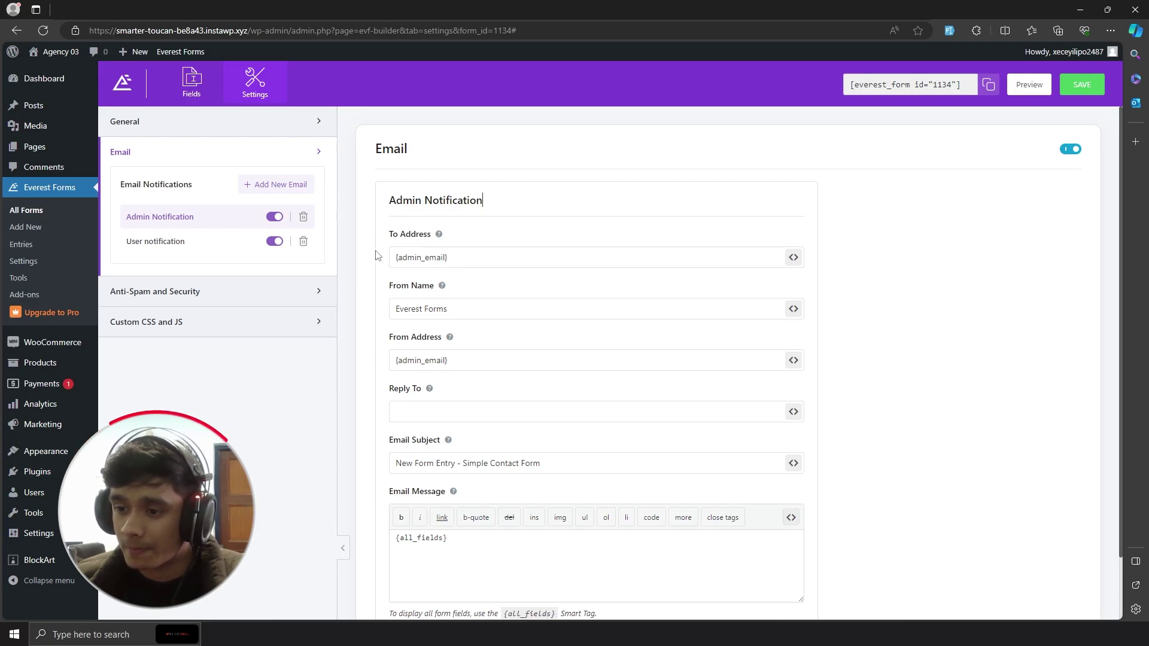
pyautogui.scroll(-1, 379, 256)
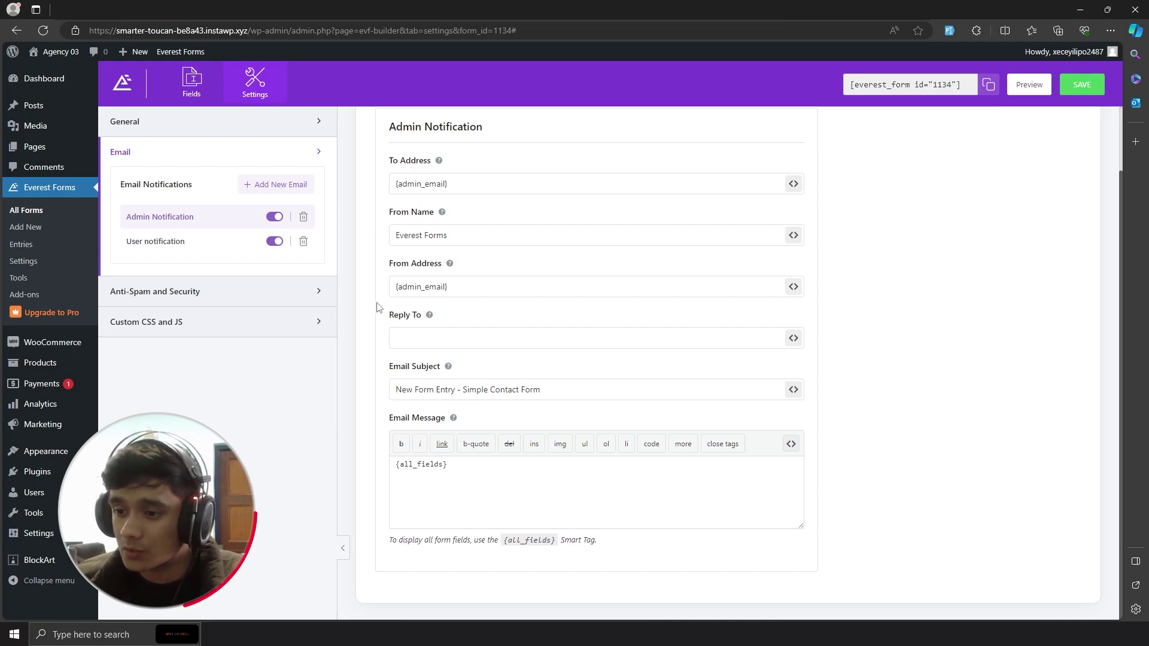
pyautogui.click(550, 390)
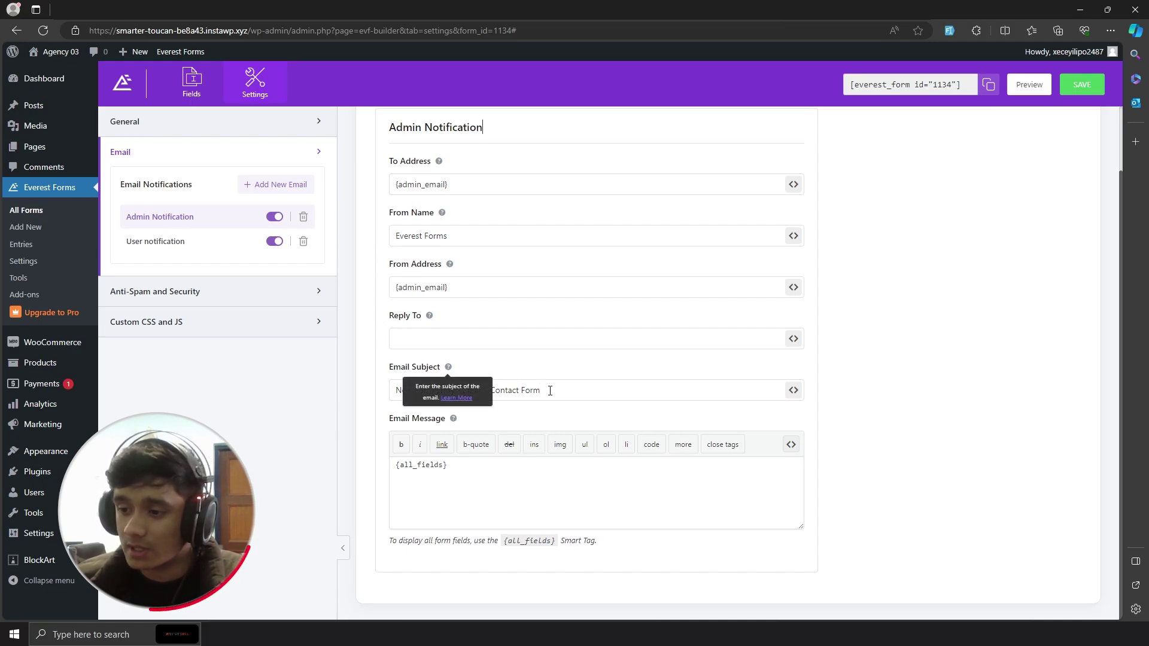
pyautogui.click(474, 467)
pyautogui.tripleClick(464, 471)
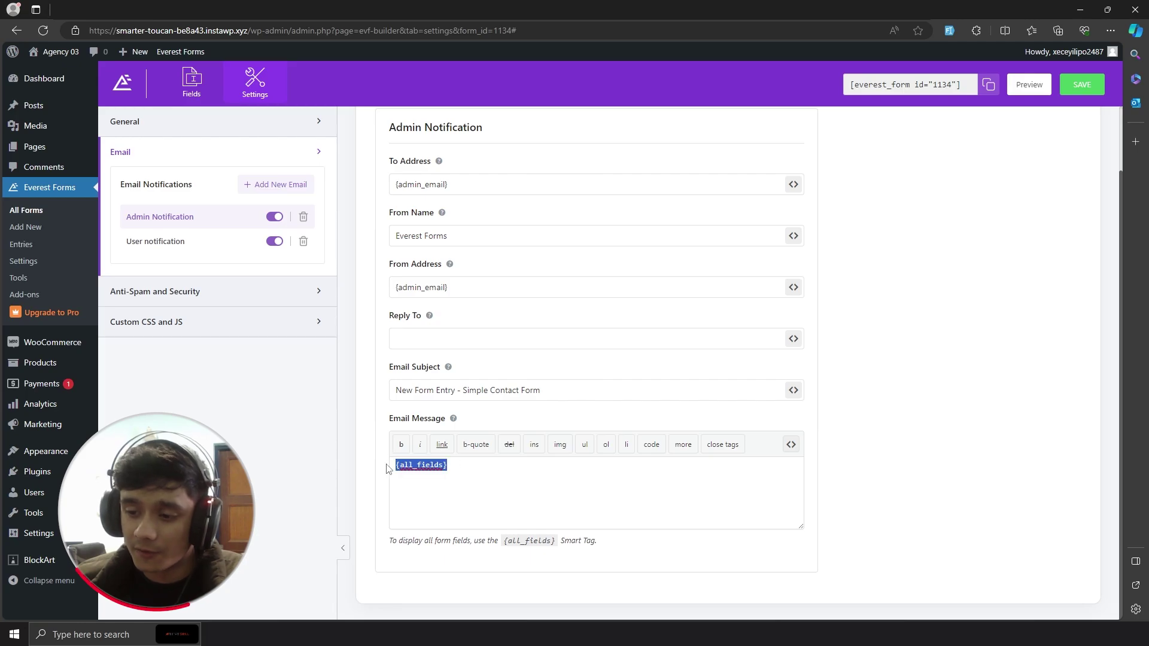
pyautogui.click(464, 471)
# - Switch to Fields and back to Settings, then open the User notification's settings
pyautogui.click(192, 82)
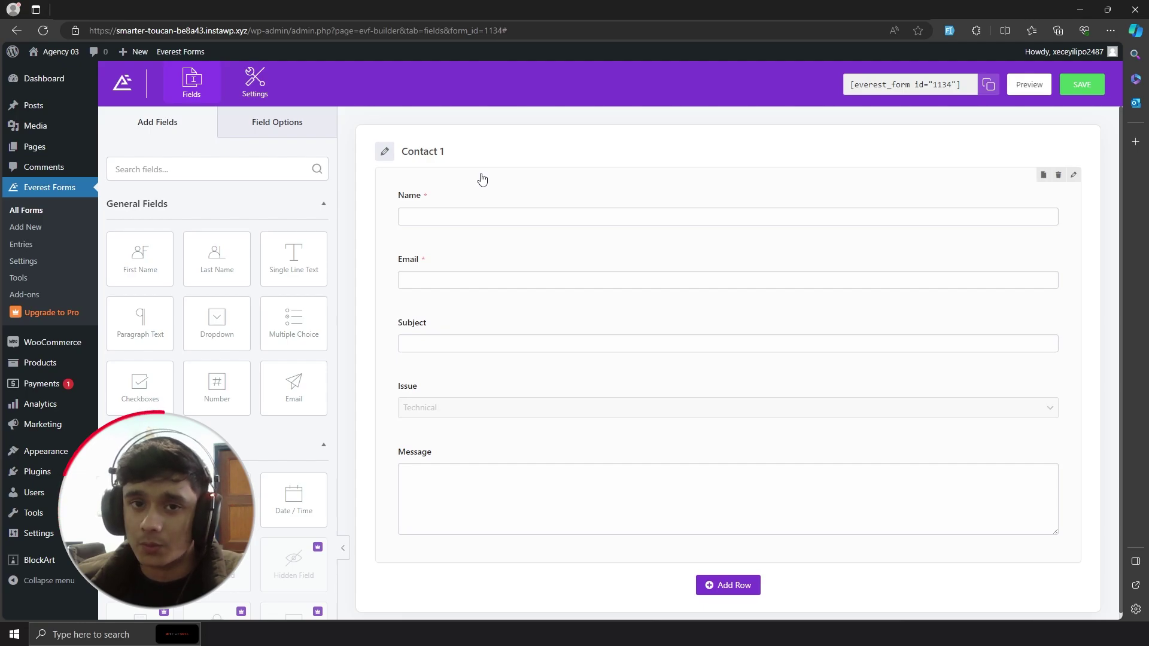
pyautogui.click(267, 94)
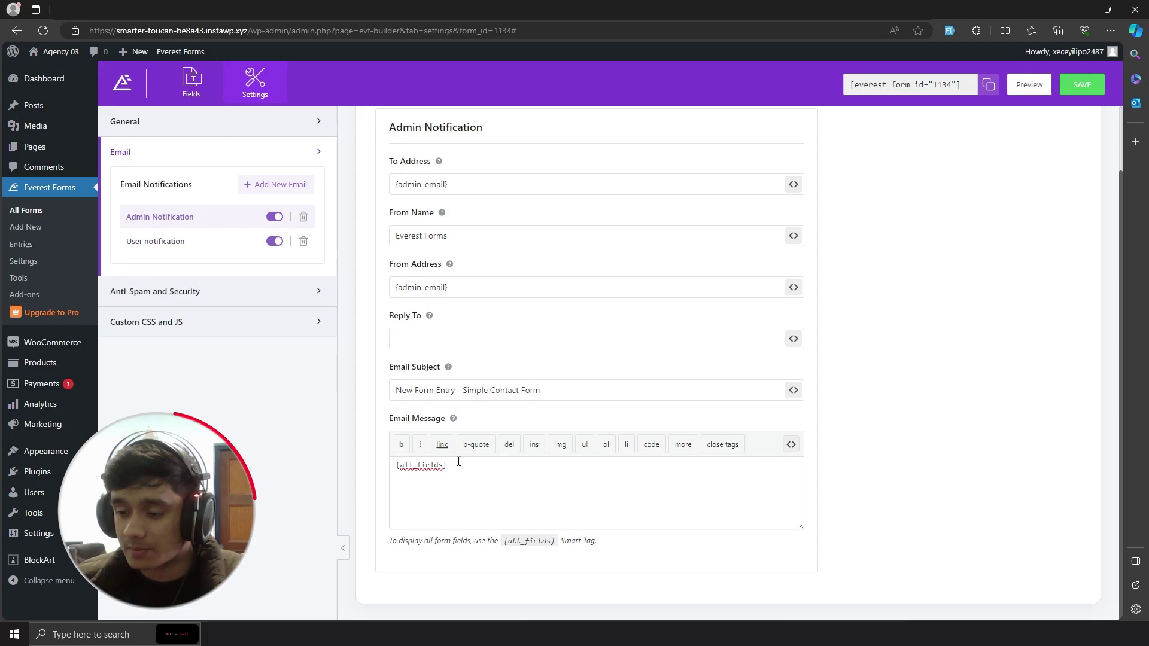
pyautogui.click(251, 241)
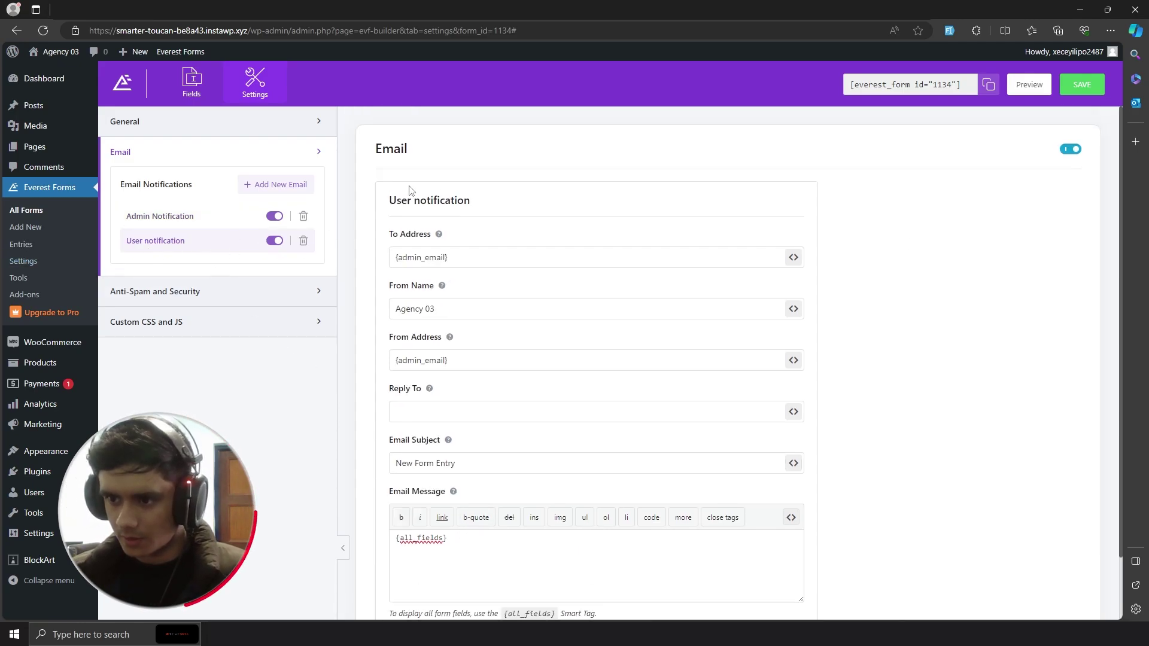
# - Send the user notification to the form's Email field instead of {admin_email}
pyautogui.scroll(-1, 377, 184)
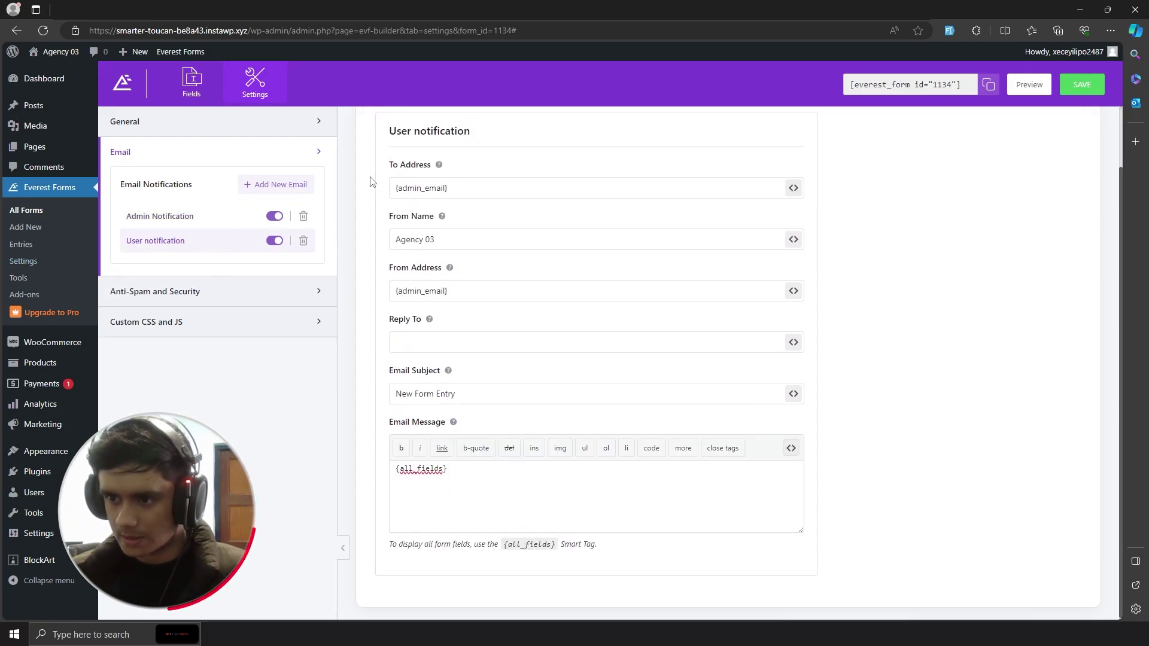
pyautogui.click(458, 183)
pyautogui.hotkey('ctrl', 'a')
pyautogui.click(192, 81)
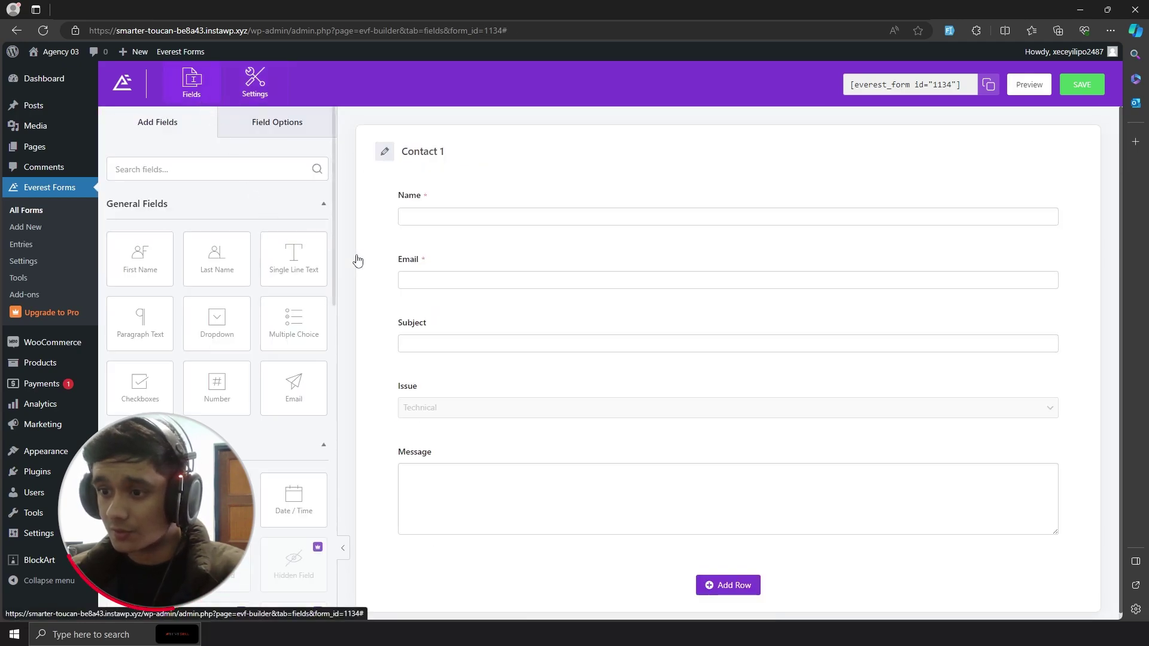
pyautogui.click(243, 93)
pyautogui.tripleClick(640, 186)
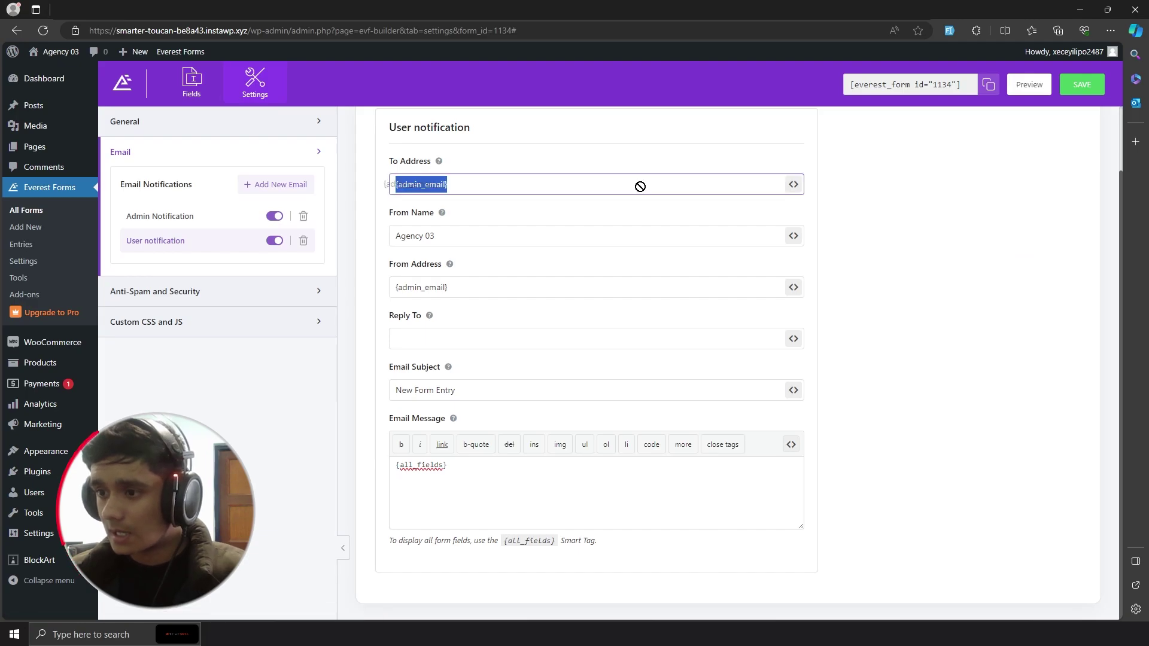
pyautogui.press('BackSpace')
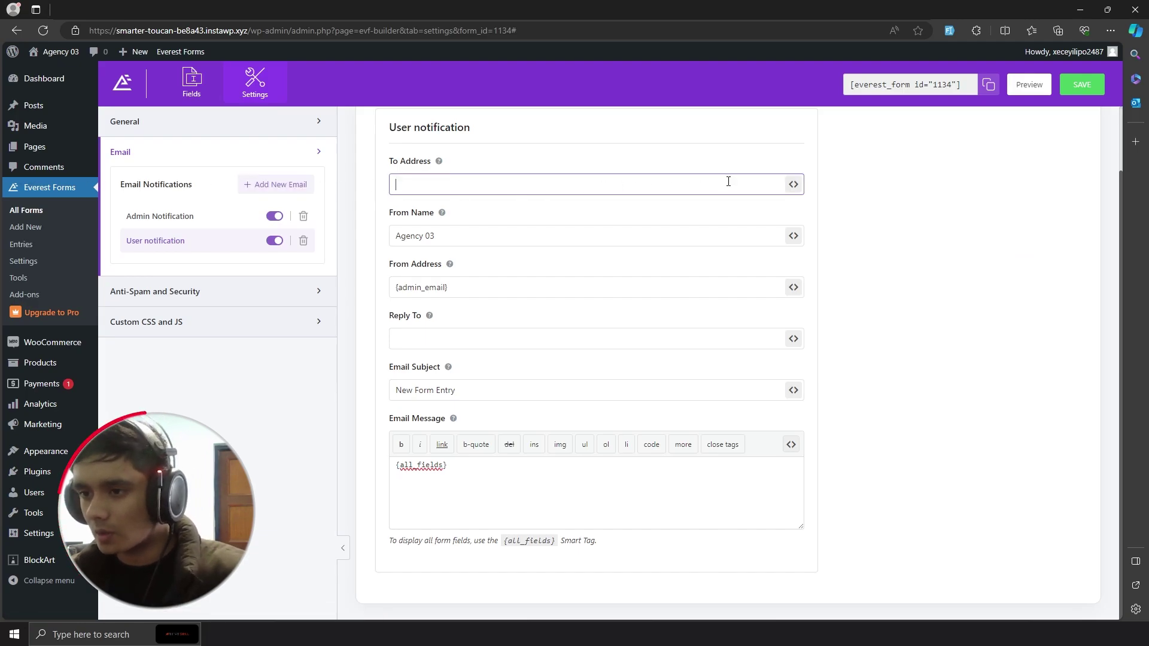
pyautogui.click(793, 186)
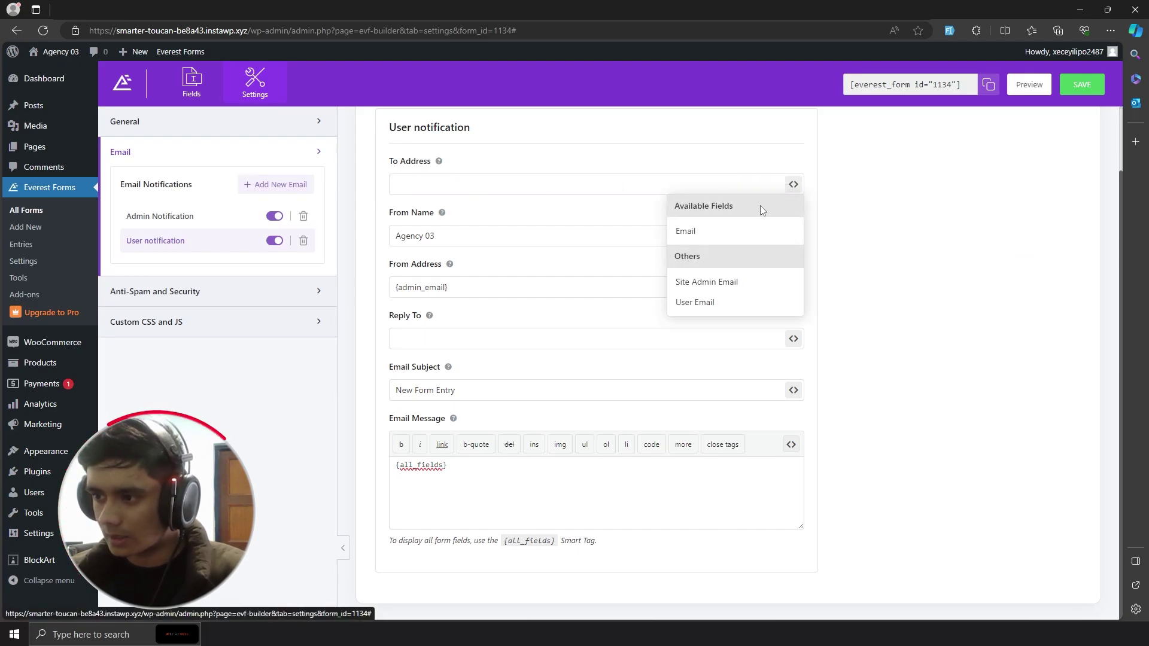
pyautogui.click(713, 233)
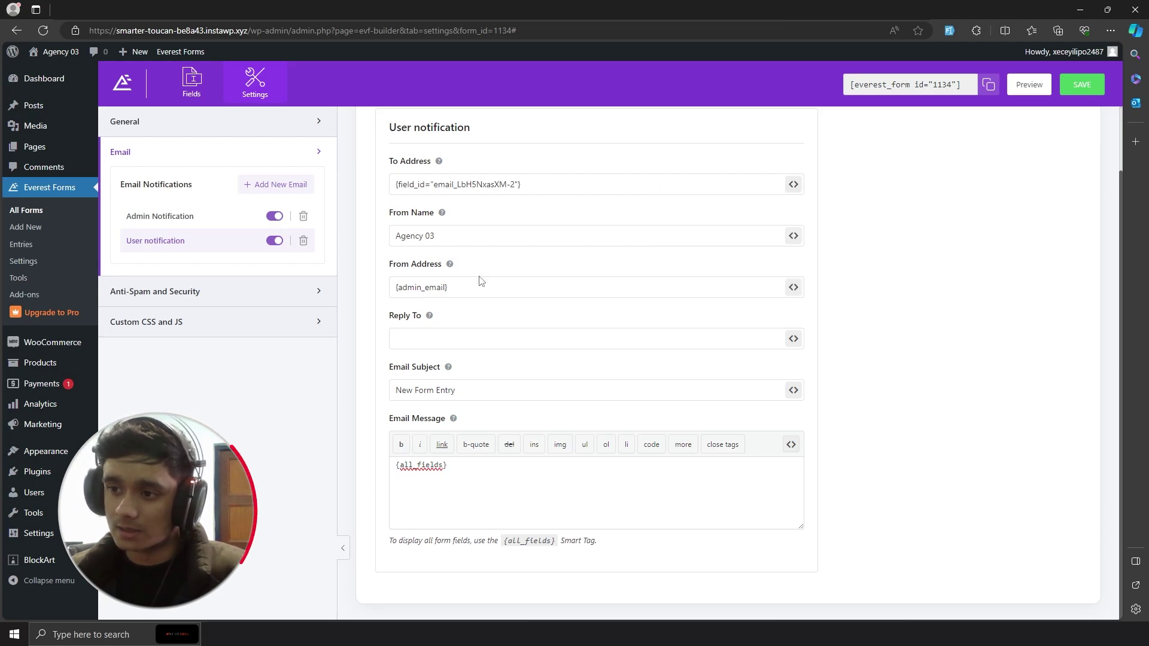
# - Change the email subject to 'Thanks for contacting us!', fixing the misspelling
pyautogui.click(556, 390)
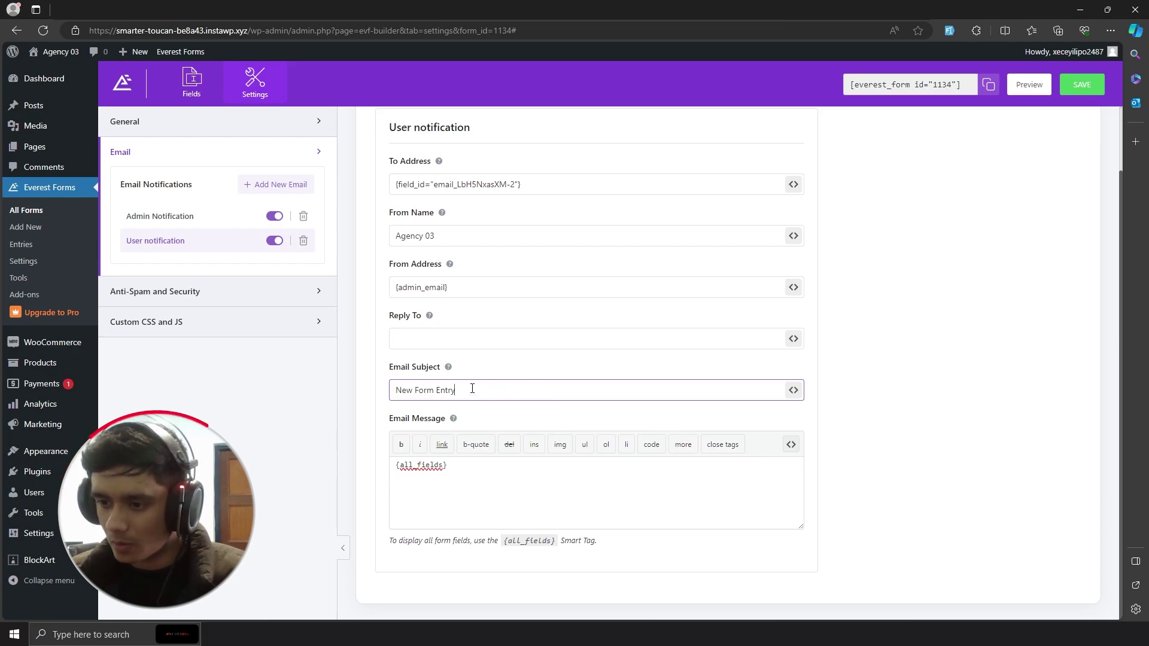
pyautogui.hotkey('ctrl', 'a')
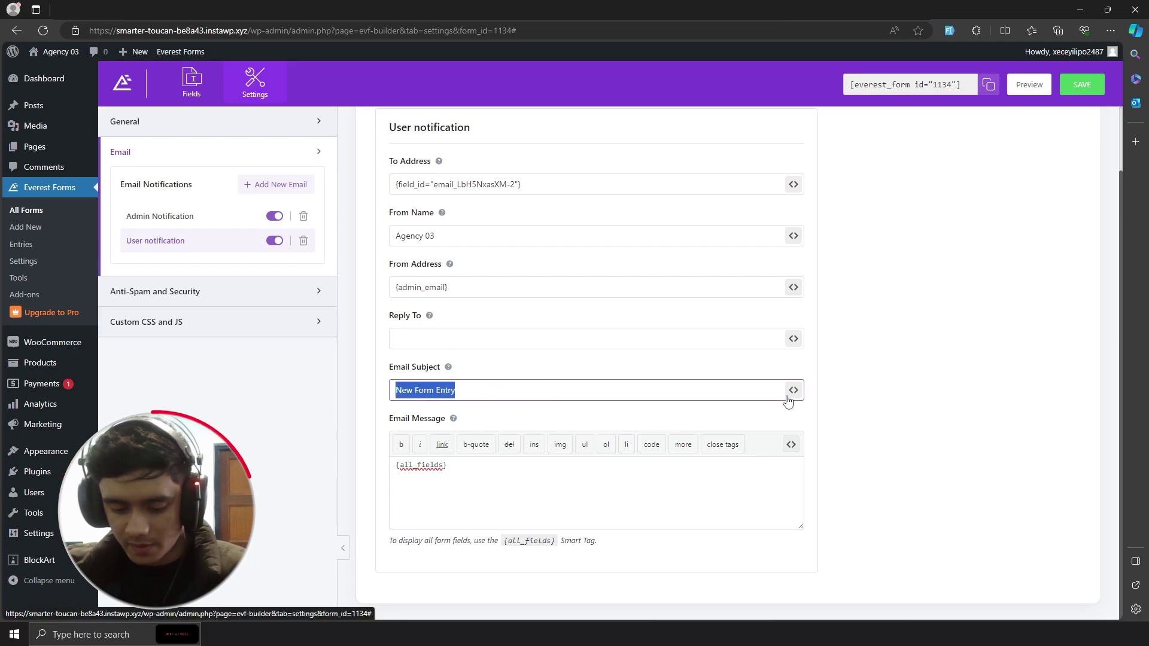
pyautogui.write('Thanks for conmt')
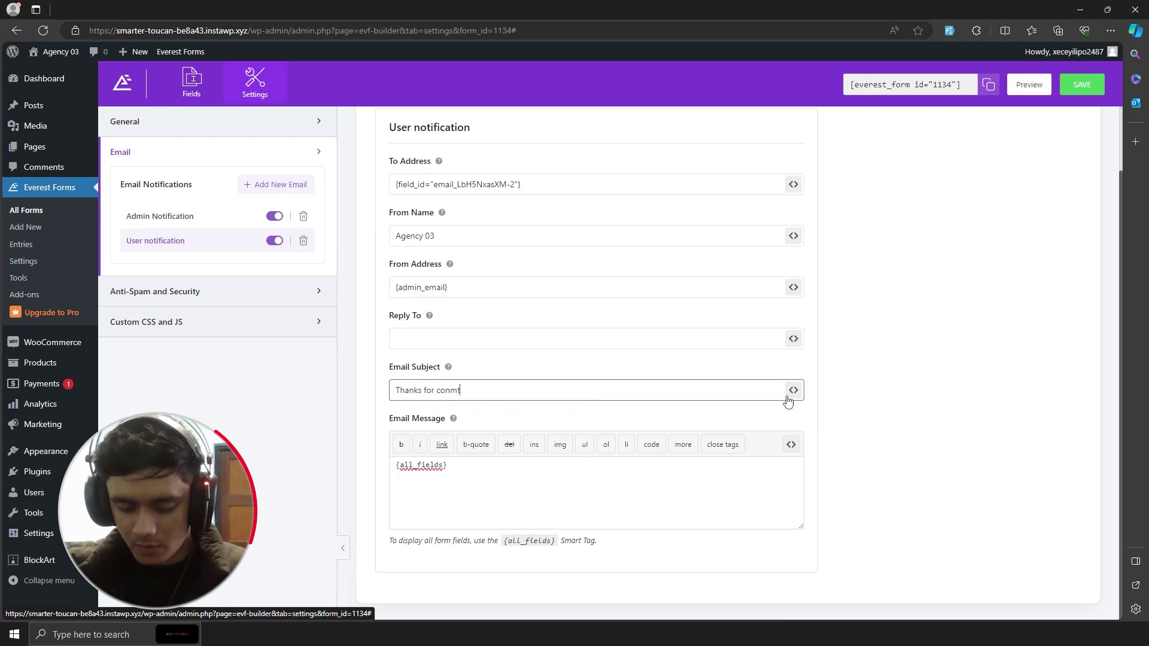
pyautogui.write('acting us')
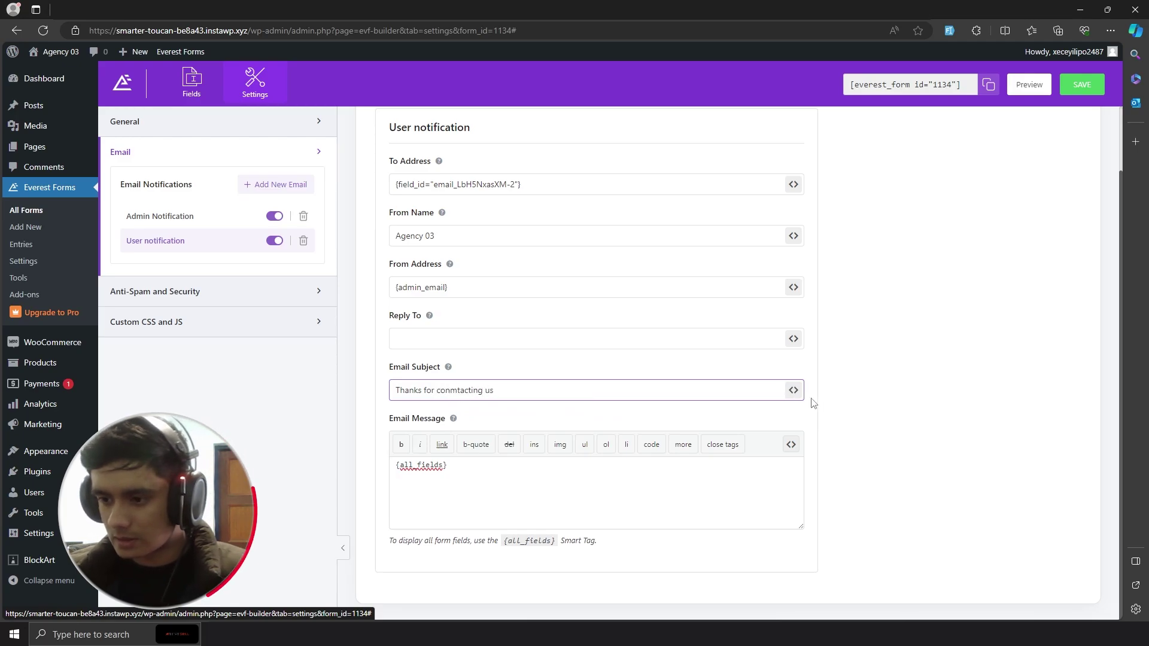
pyautogui.click(460, 396)
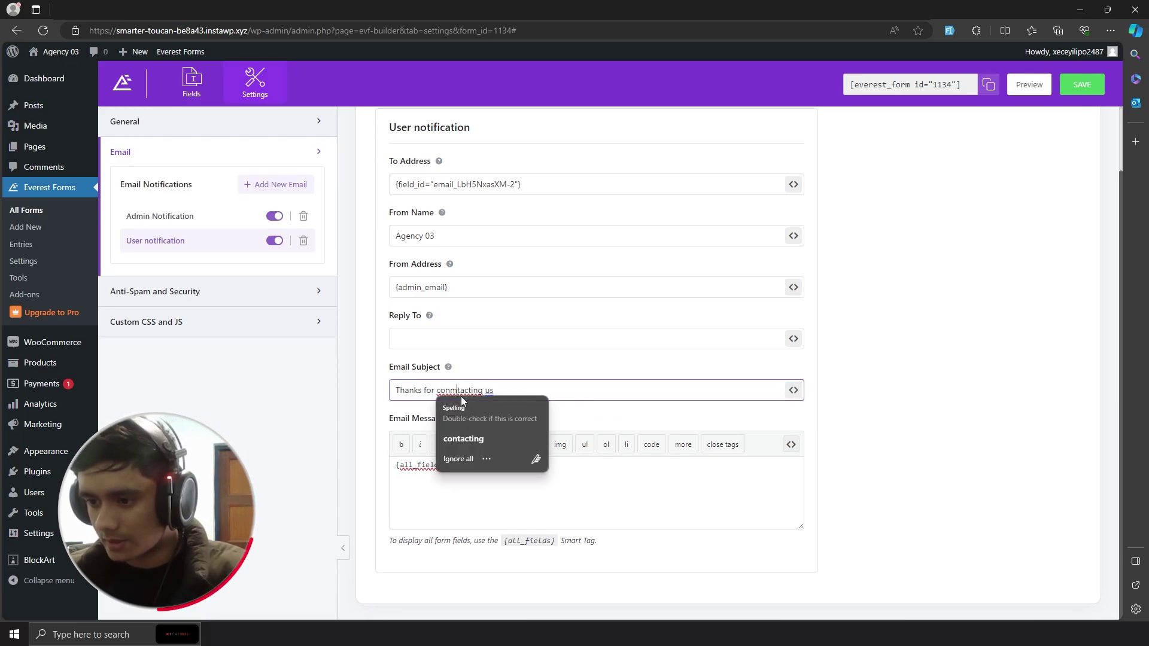
pyautogui.click(464, 439)
pyautogui.click(500, 393)
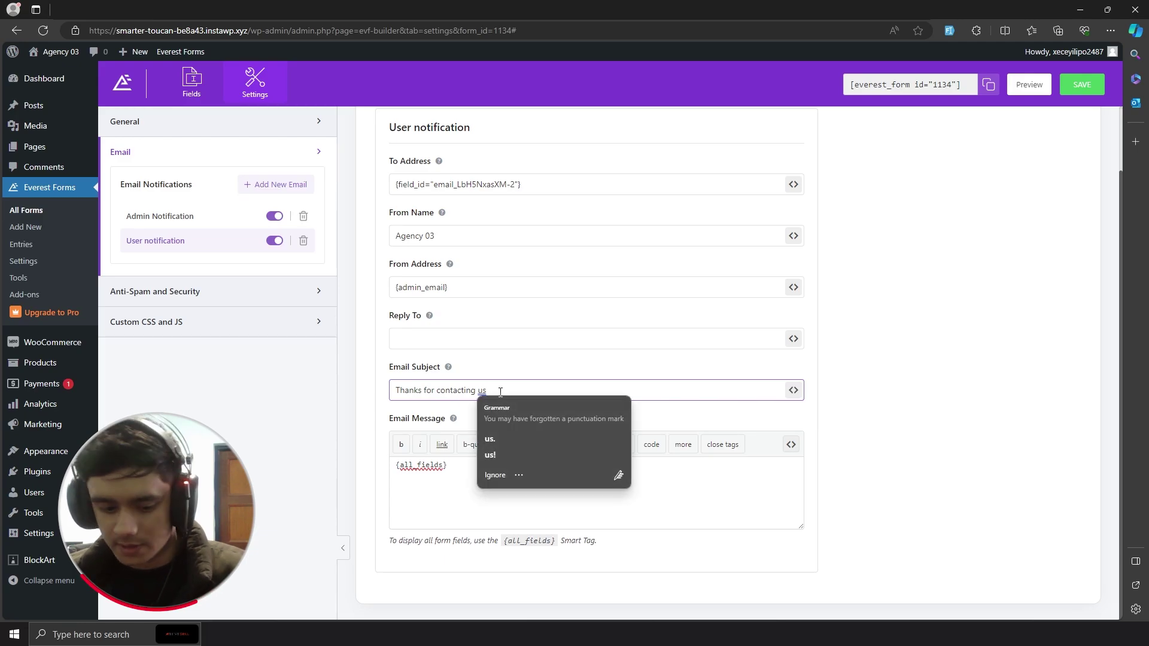
pyautogui.click(490, 455)
# - Write 'You recently contacted us… Thanks!' and a form-information line above {all_fields}
pyautogui.click(397, 465)
pyautogui.write('You recently')
pyautogui.press('Return')
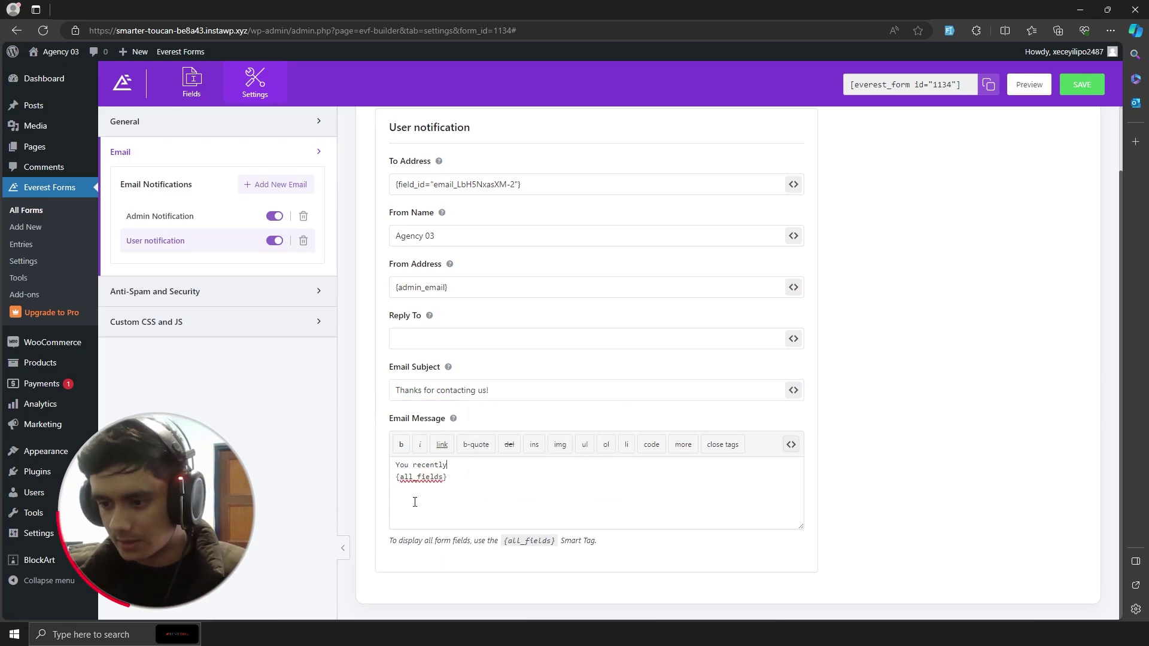
pyautogui.write('contacted us. We will soon reach out to you. Thanks!')
pyautogui.press('Return')
pyautogui.write('Following is the information you filled into the form.')
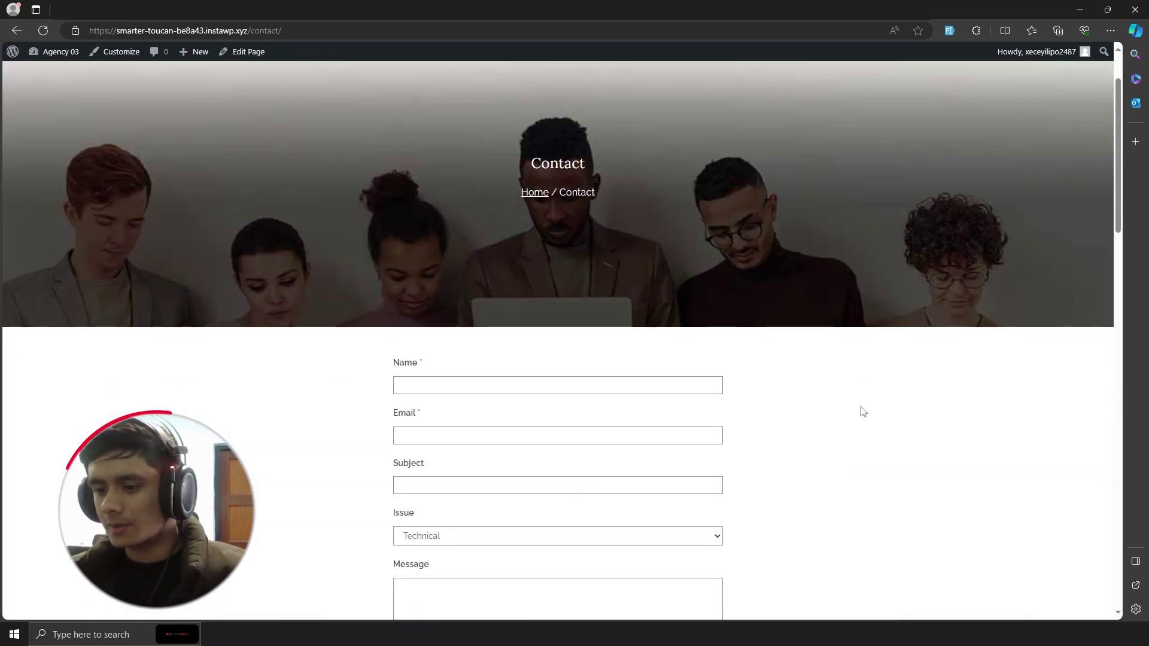
pyautogui.scroll(-2, 862, 410)
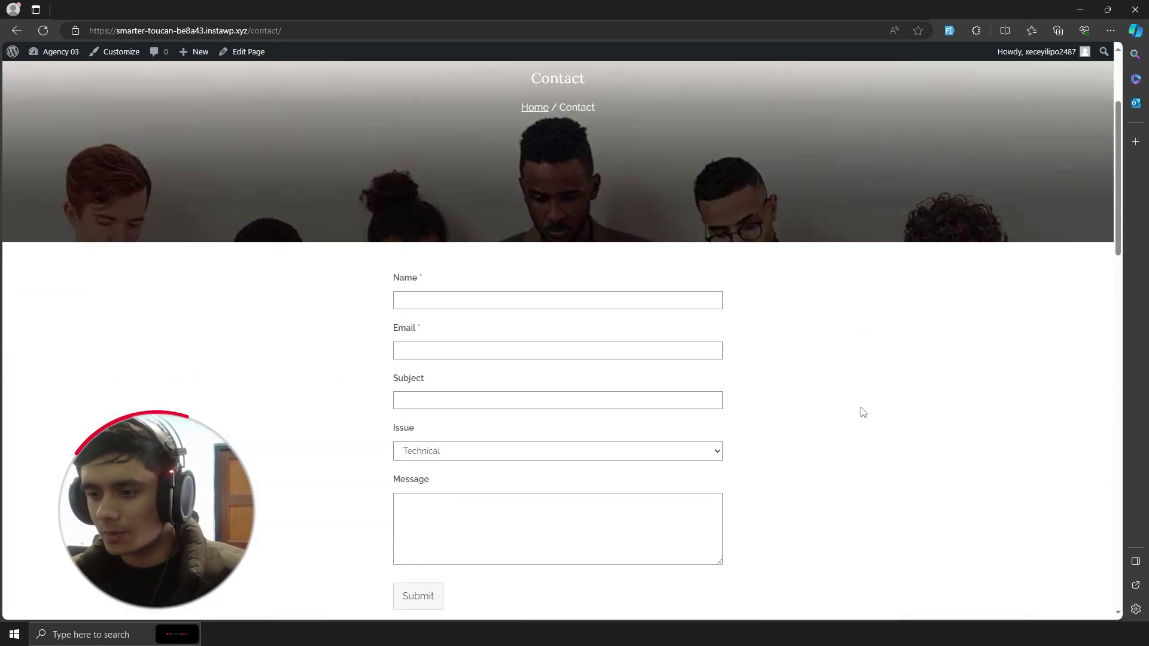
# - Autofill the Contact form with test data, clear the Email value, and submit the entry
pyautogui.click(952, 30)
pyautogui.moveTo(531, 346); pyautogui.dragTo(353, 354)
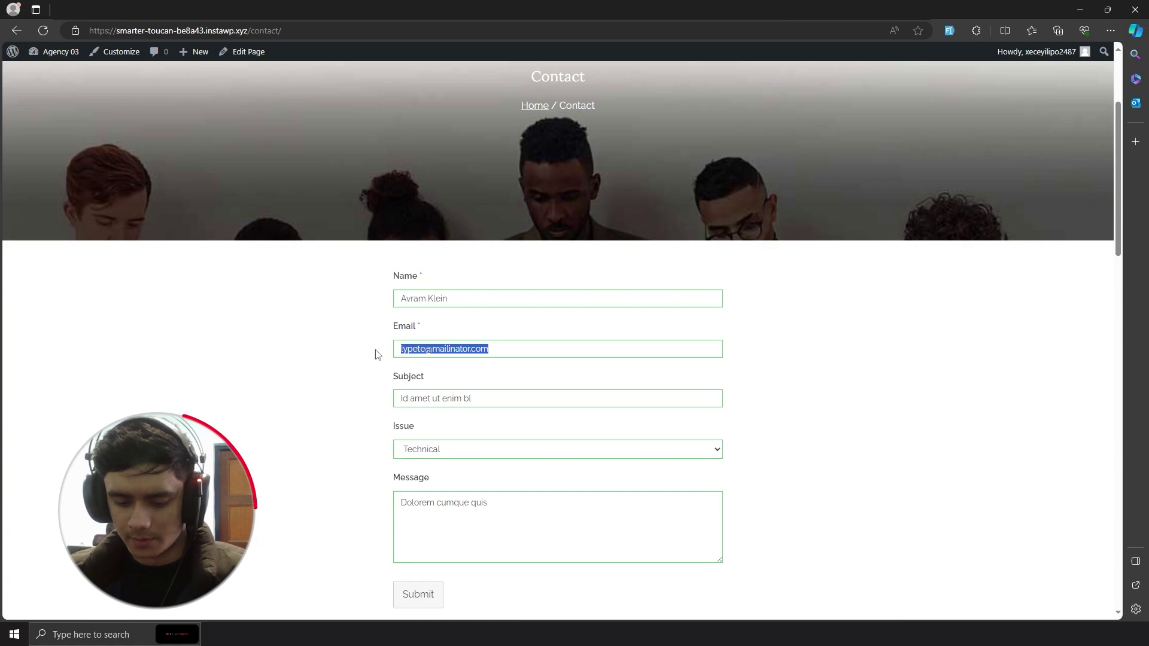
pyautogui.press('BackSpace')
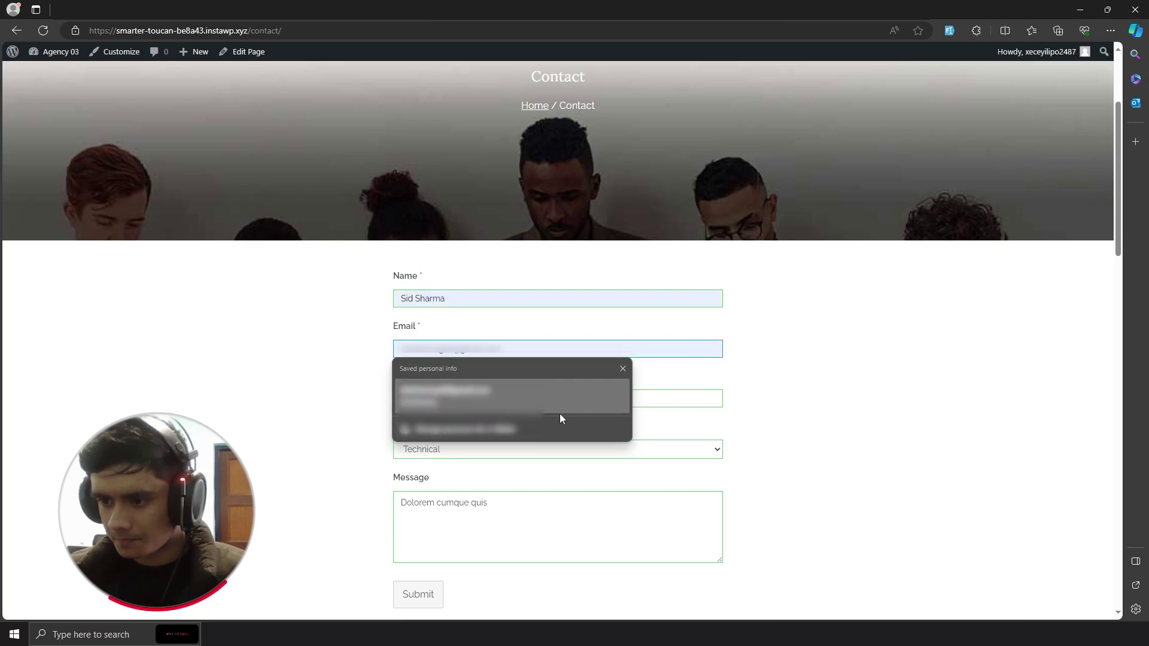
pyautogui.click(622, 369)
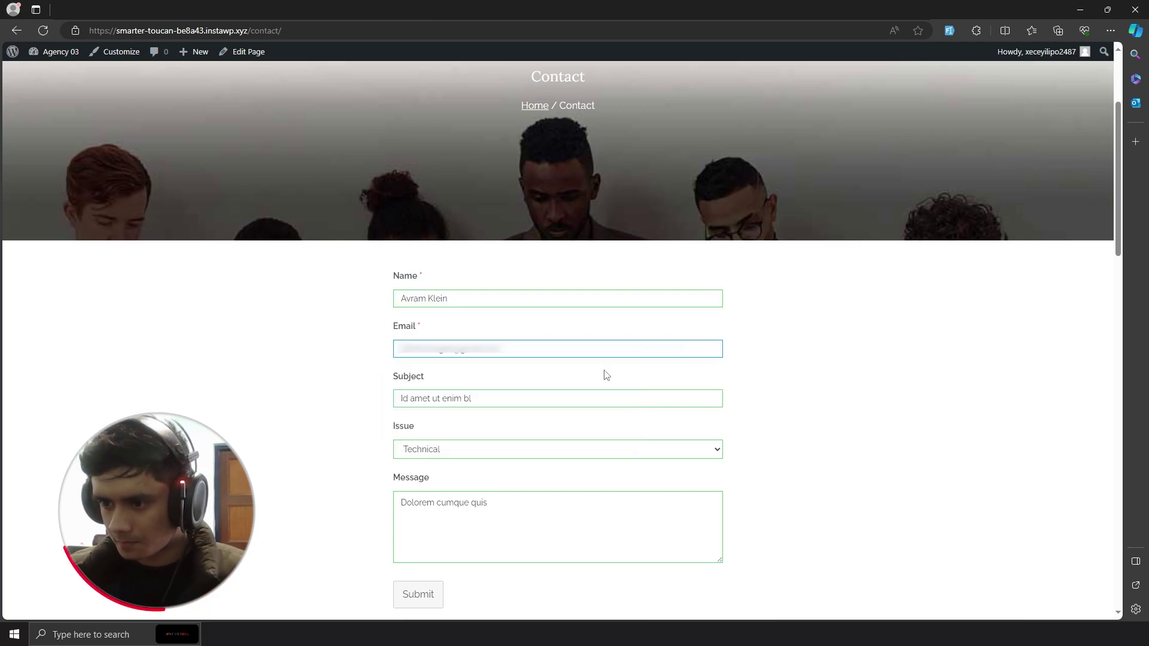
pyautogui.click(408, 595)
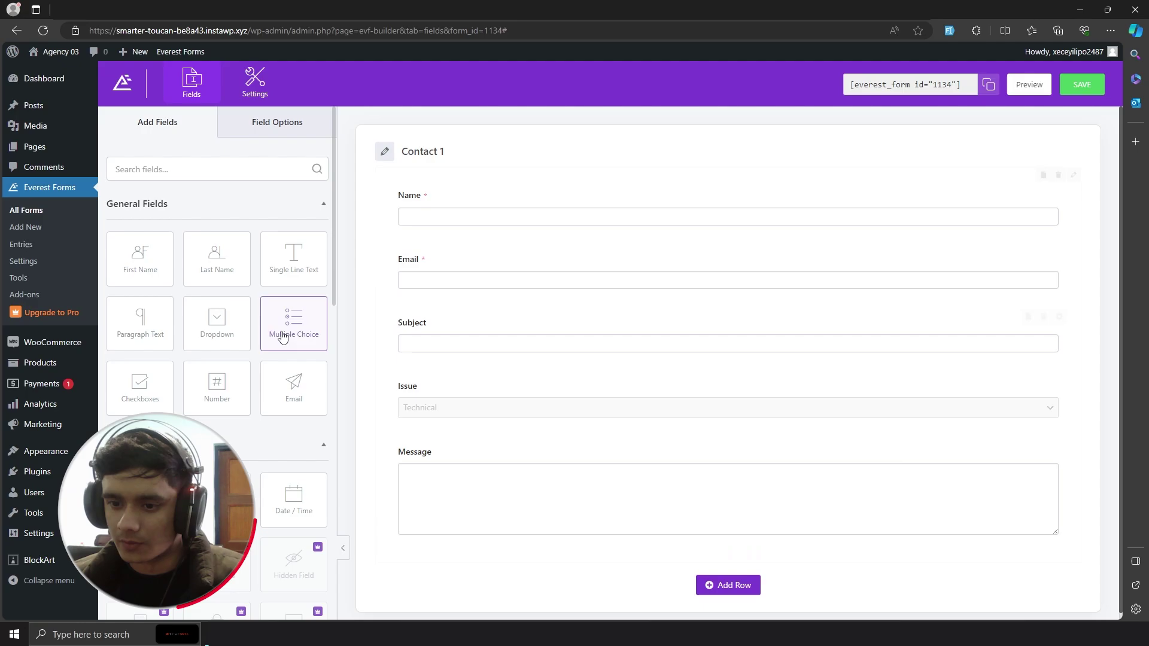
pyautogui.scroll(-1, 258, 344)
pyautogui.scroll(1, 254, 346)
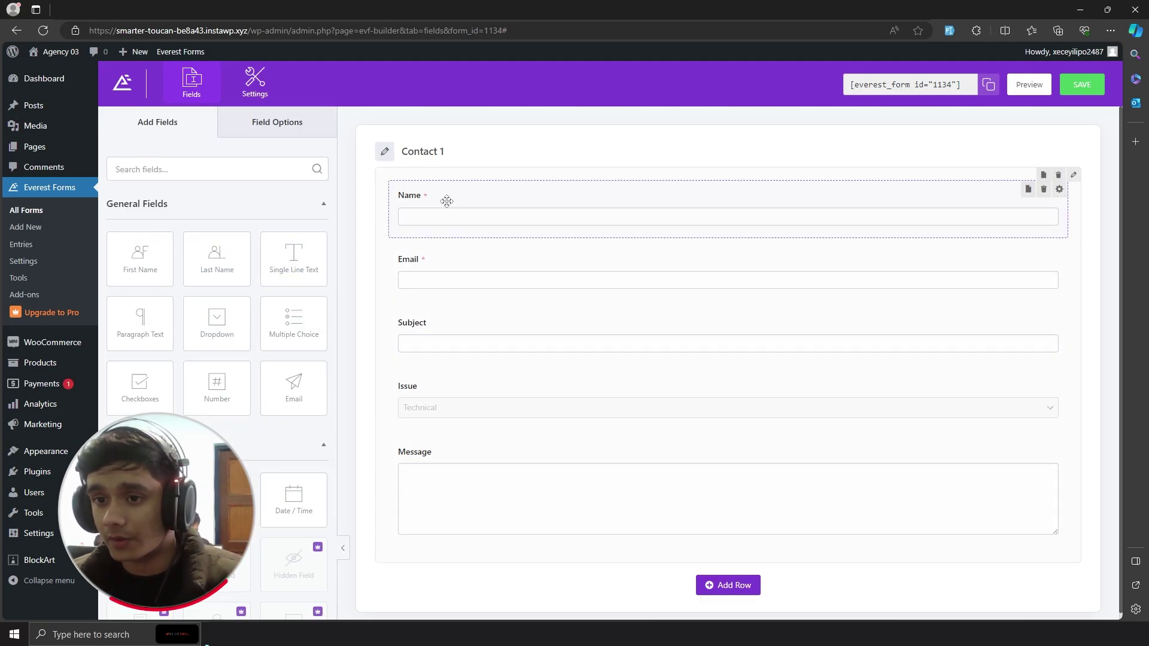
# - Add the Name field description 'Input your name here', then delete it again
pyautogui.click(446, 201)
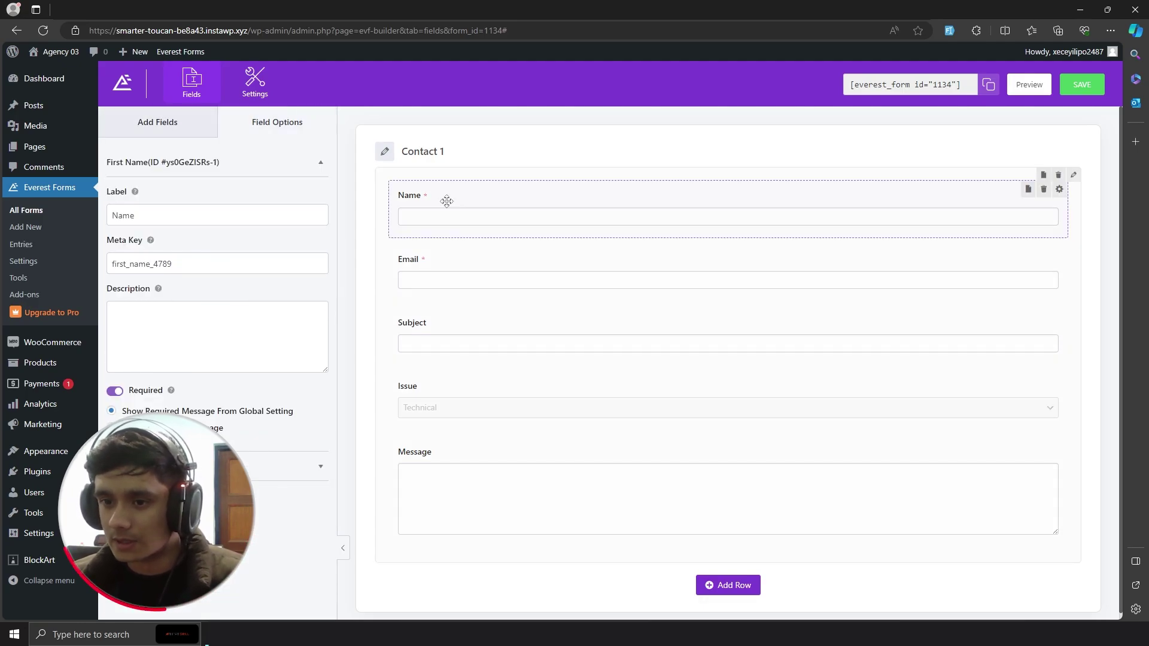
pyautogui.click(198, 267)
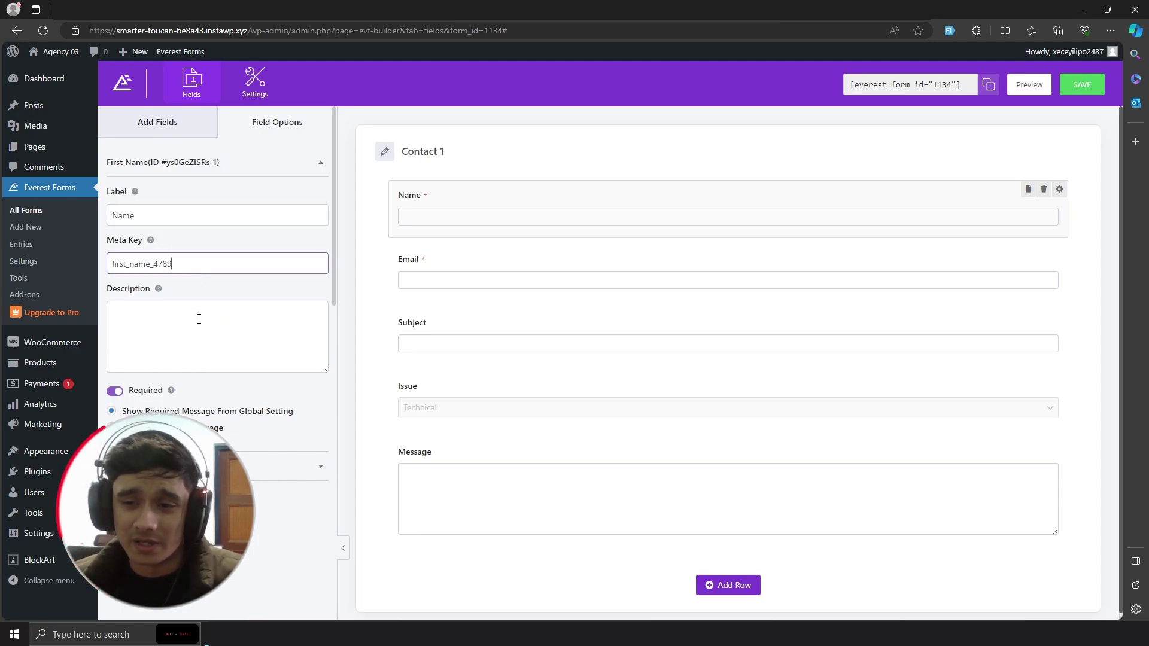
pyautogui.click(199, 319)
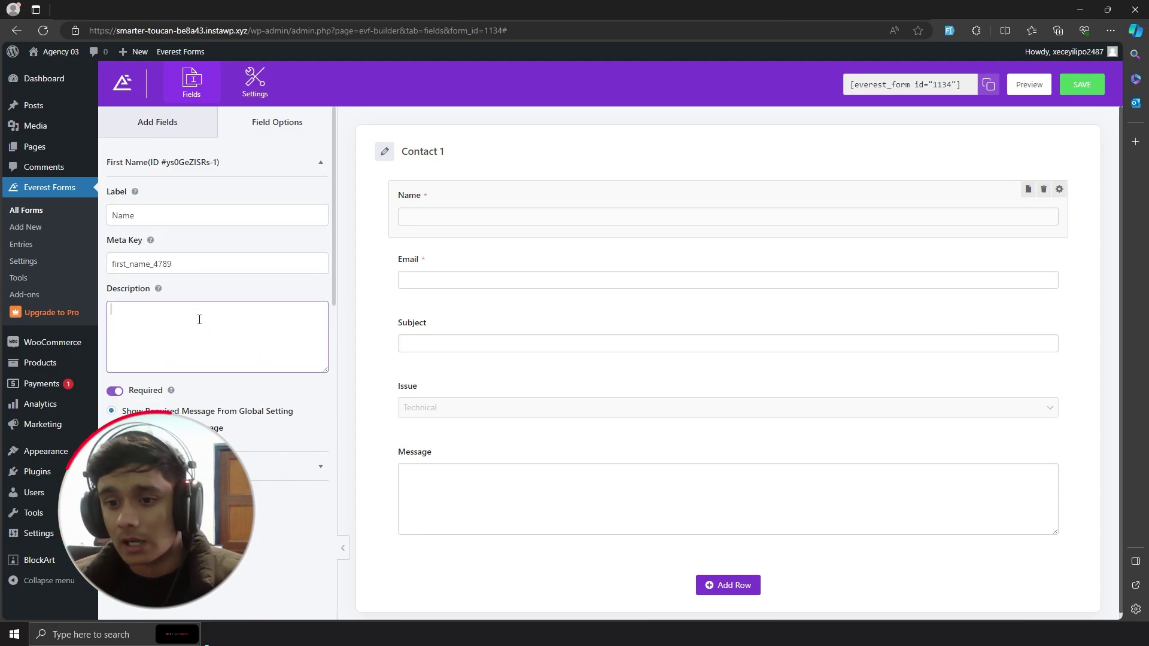
pyautogui.write('I')
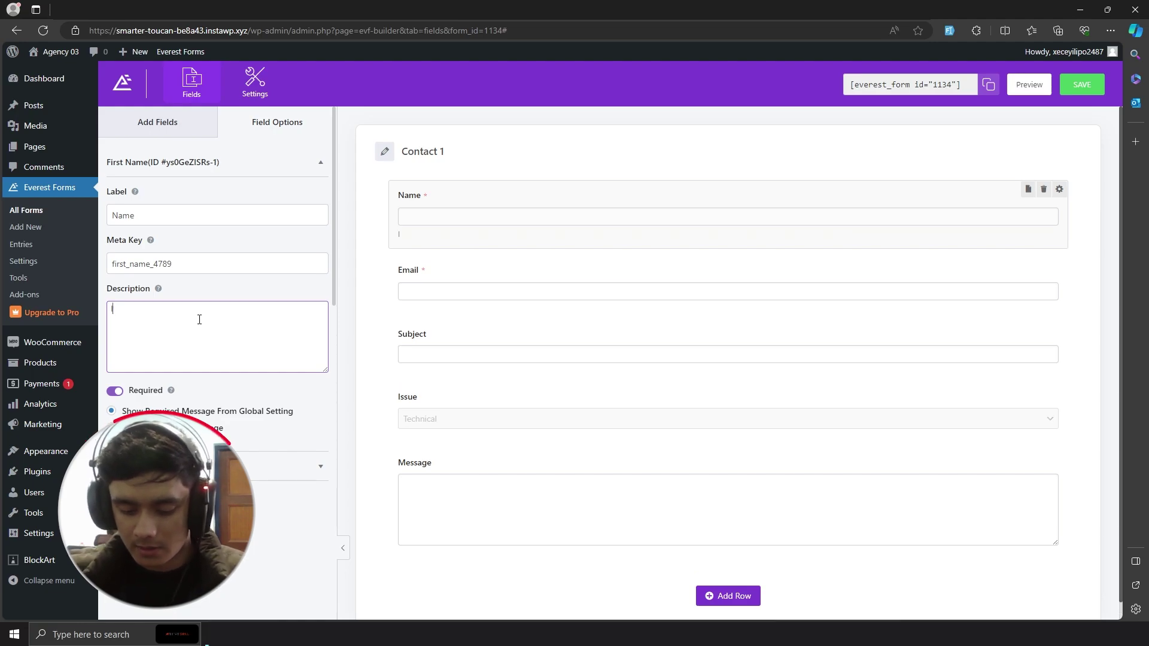
pyautogui.write('nput your name here')
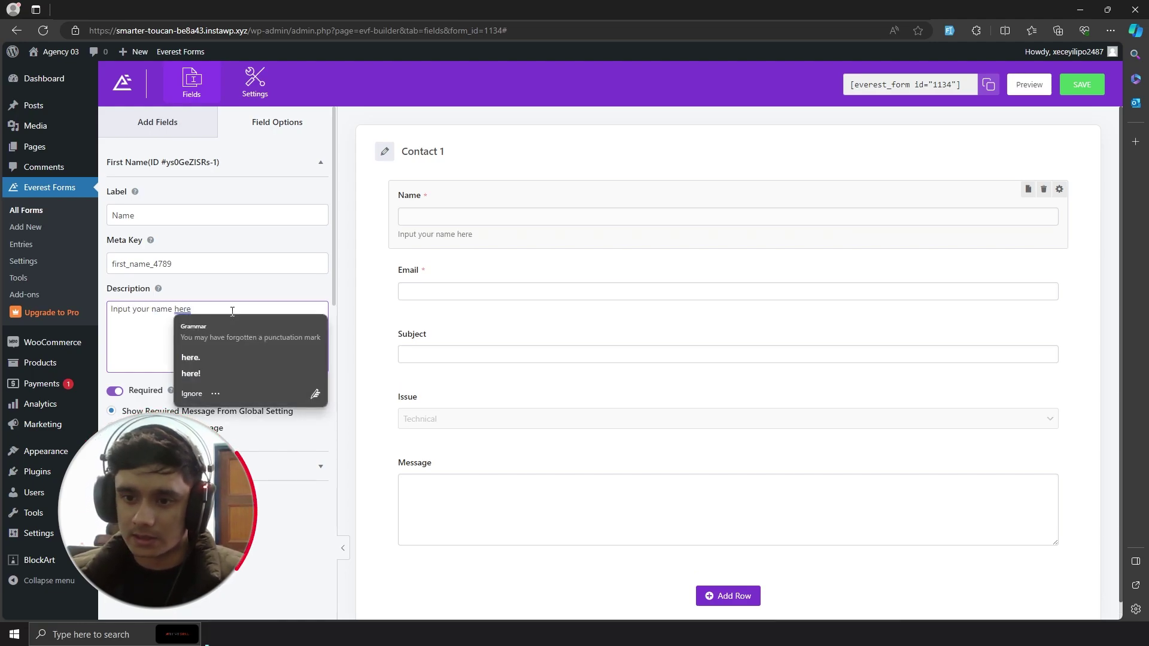
pyautogui.click(201, 301)
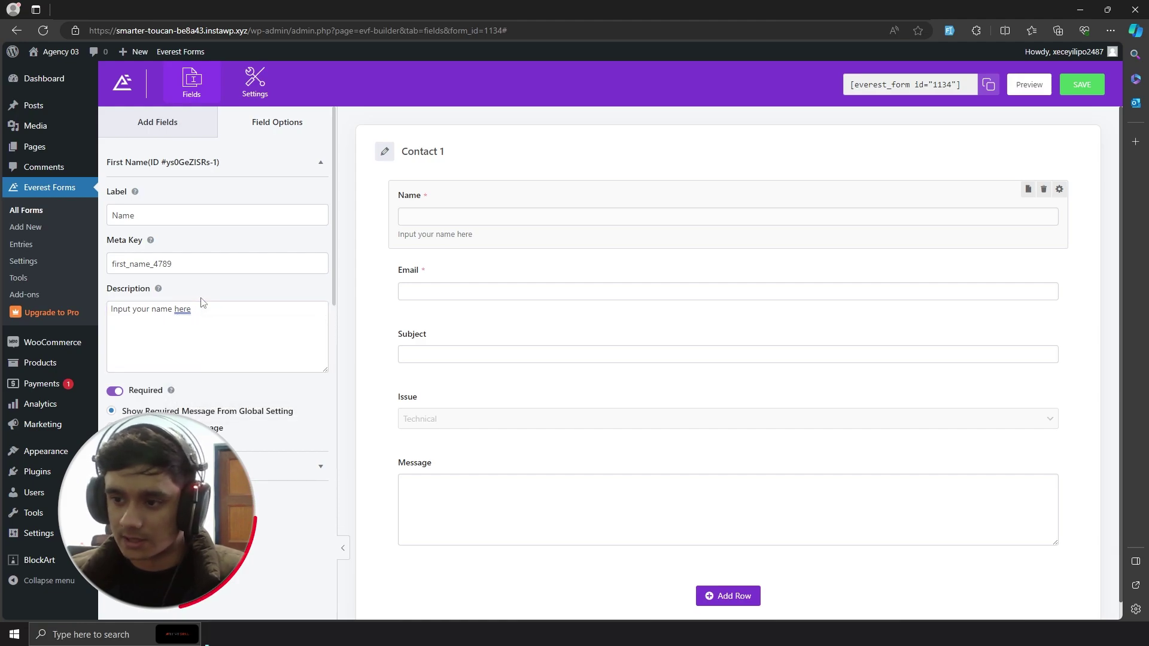
pyautogui.tripleClick(239, 311)
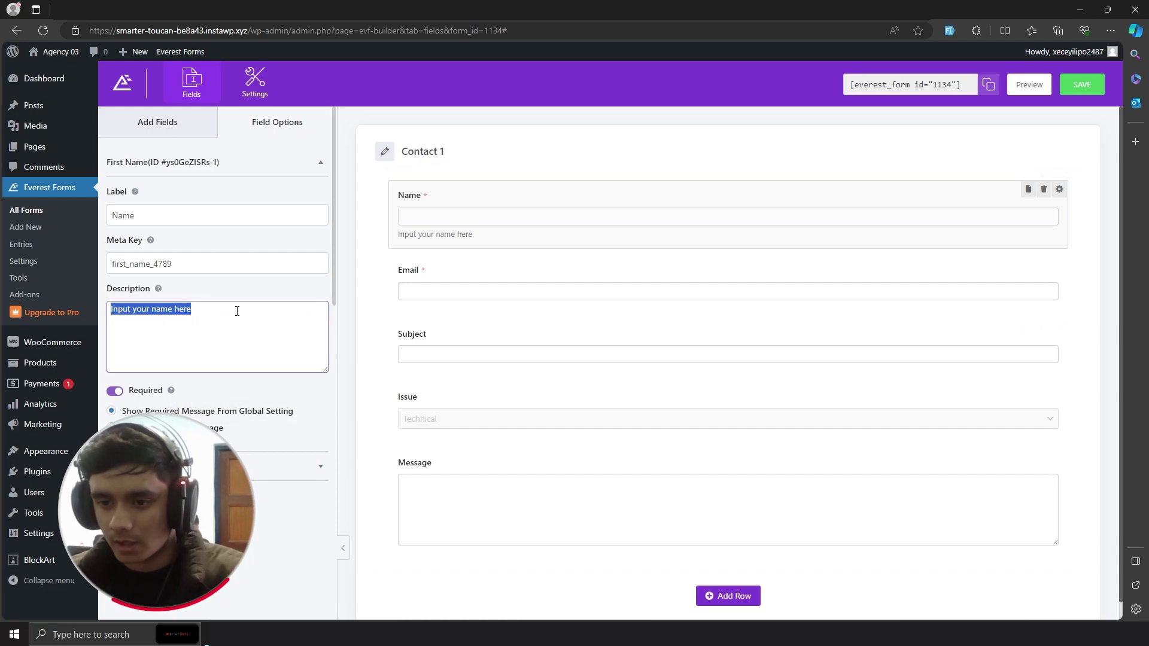
pyautogui.press('BackSpace')
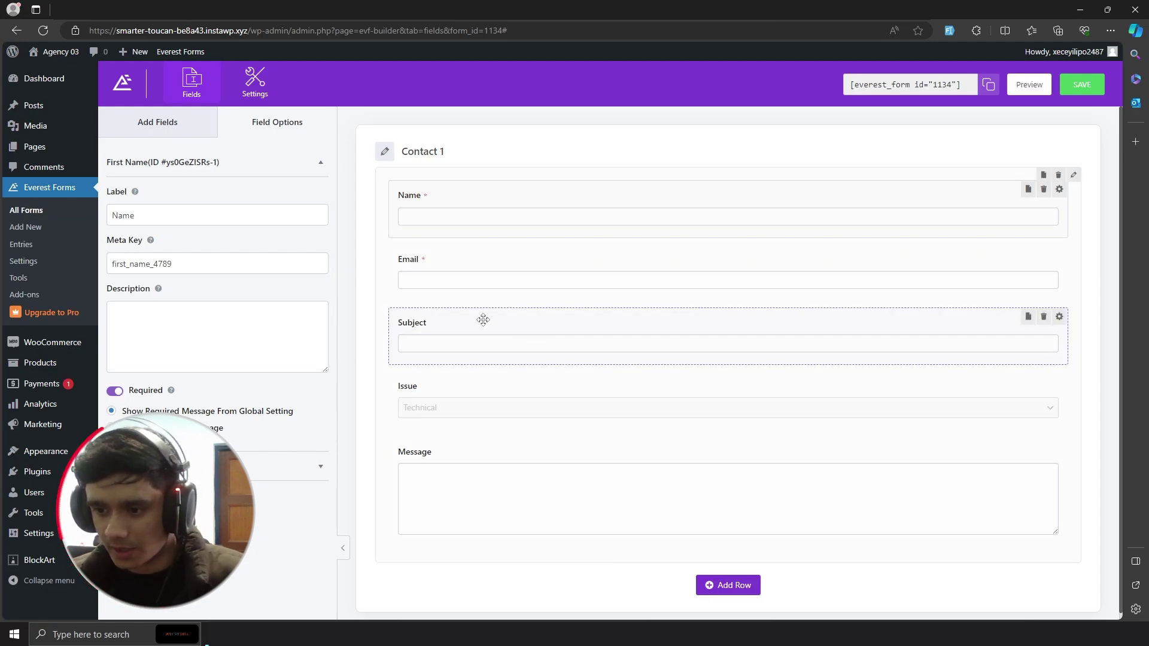
pyautogui.click(114, 392)
pyautogui.click(114, 392)
pyautogui.scroll(-2, 282, 415)
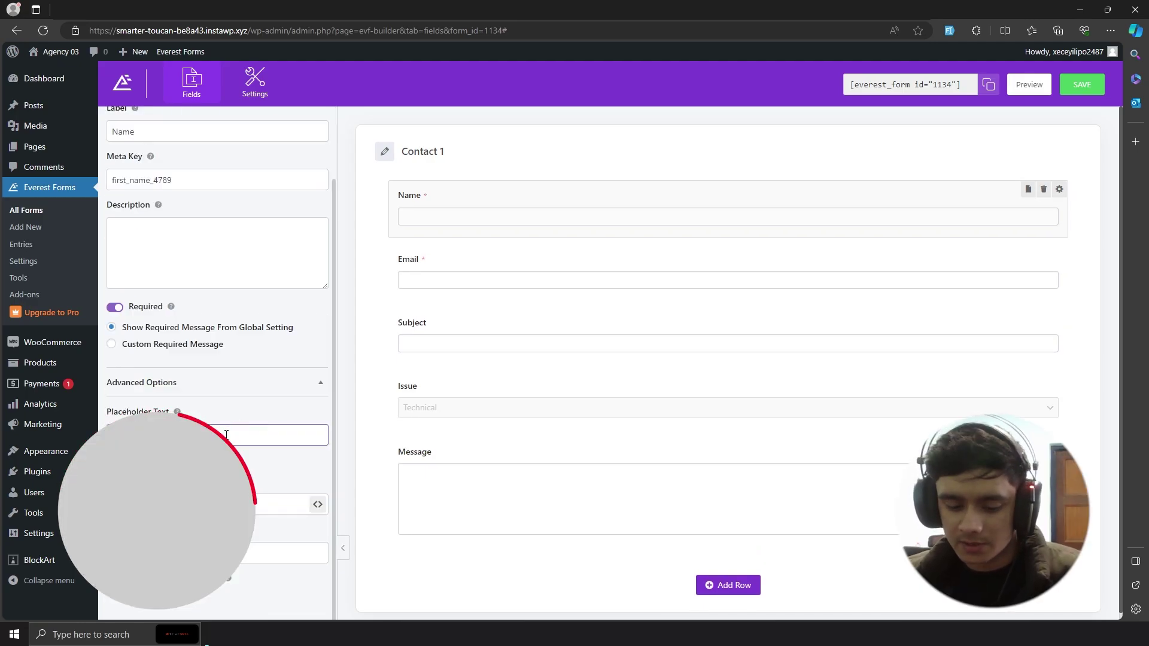
pyautogui.write('Fuol')
pyautogui.press('BackSpace')
pyautogui.press('BackSpace')
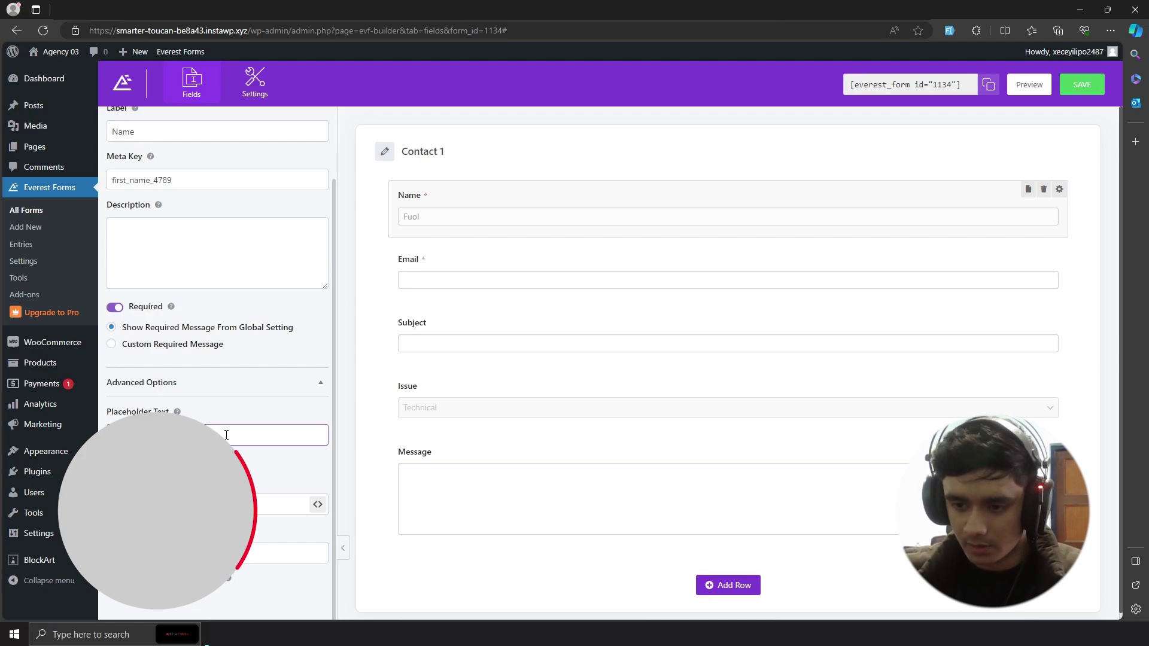
pyautogui.write('ll ')
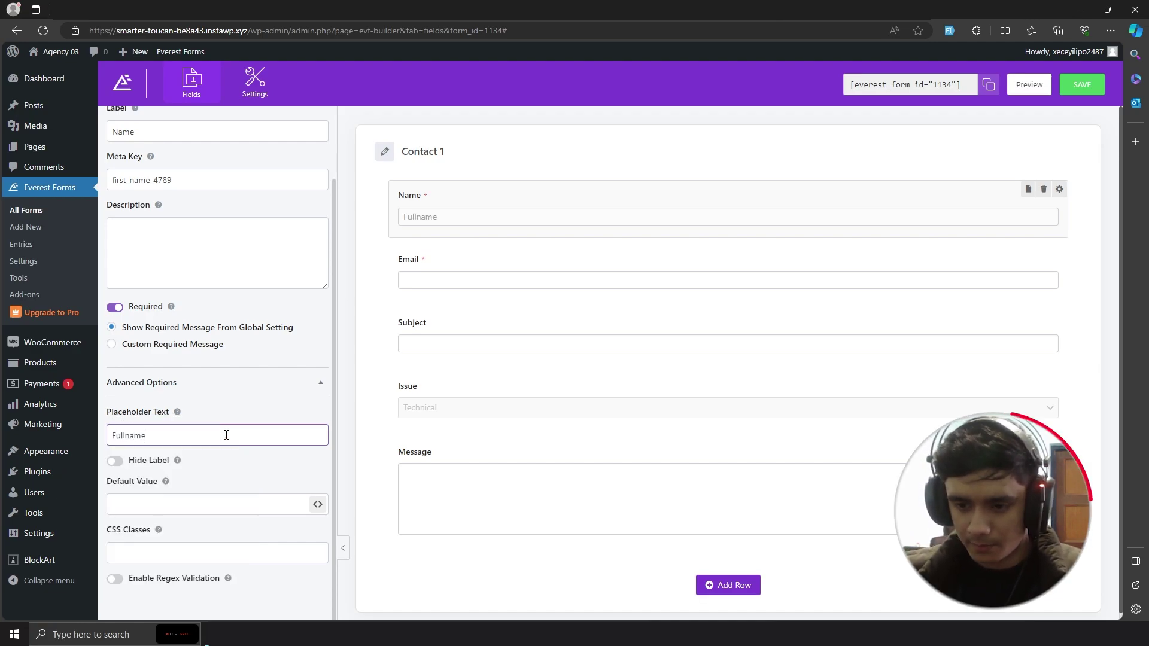
pyautogui.write('name')
pyautogui.click(126, 435)
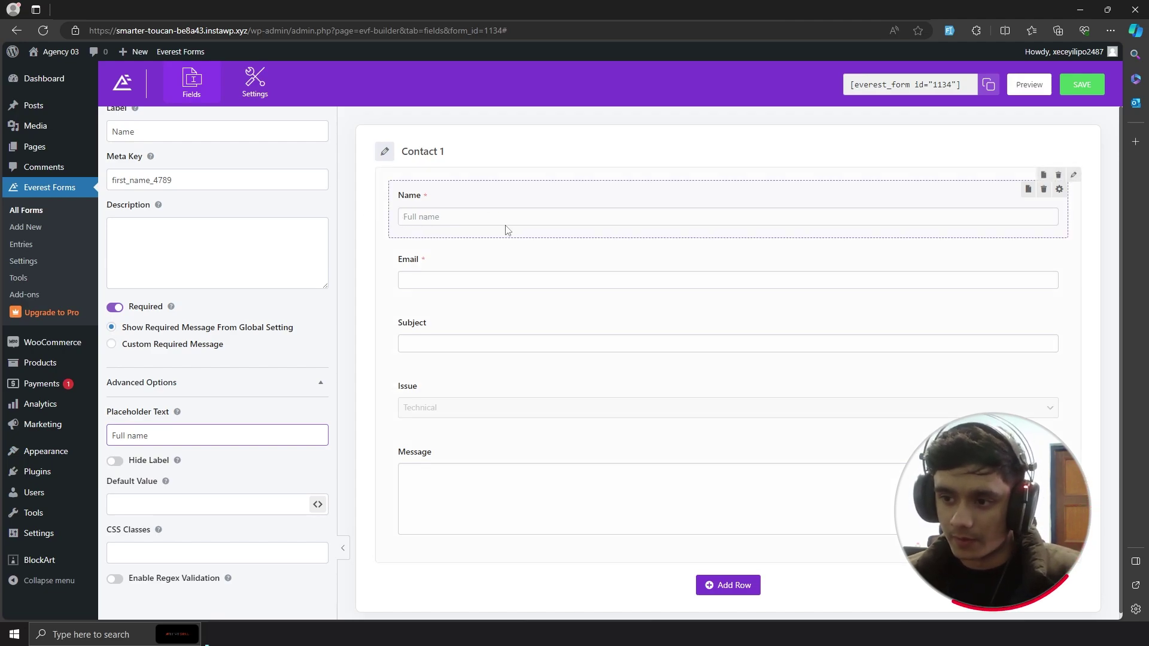
pyautogui.tripleClick(160, 431)
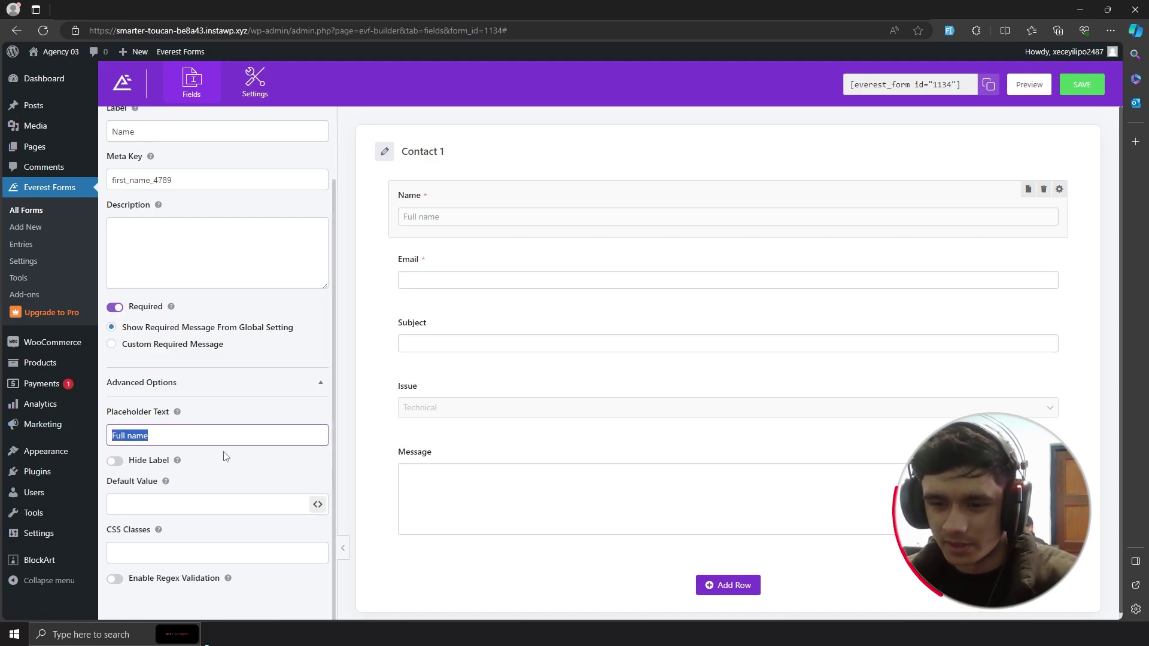
pyautogui.press('BackSpace')
pyautogui.click(119, 463)
pyautogui.click(119, 463)
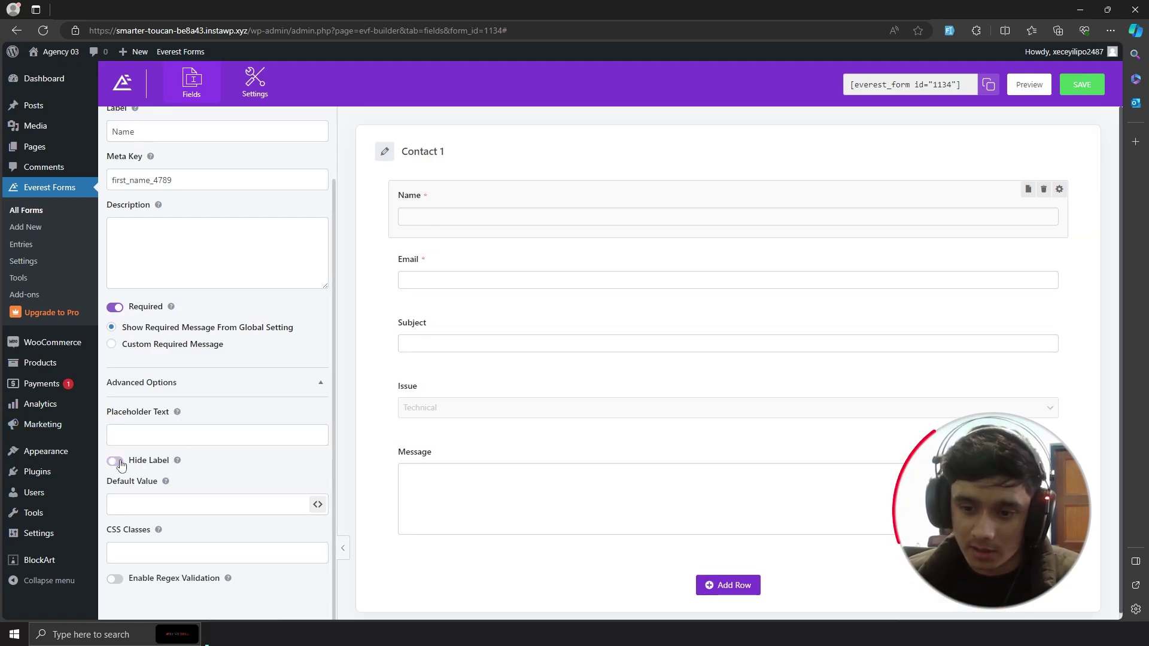
pyautogui.scroll(2, 256, 473)
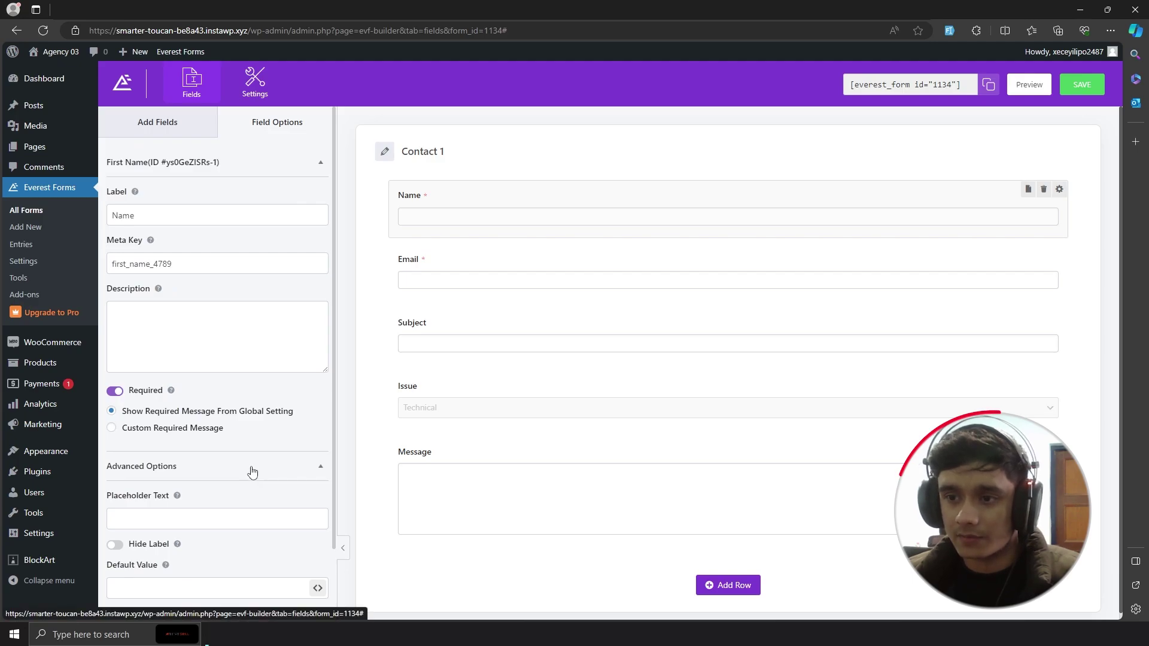
# - Scroll through the list of fields that can be added to Contact 1
pyautogui.click(185, 123)
pyautogui.scroll(-10, 329, 229)
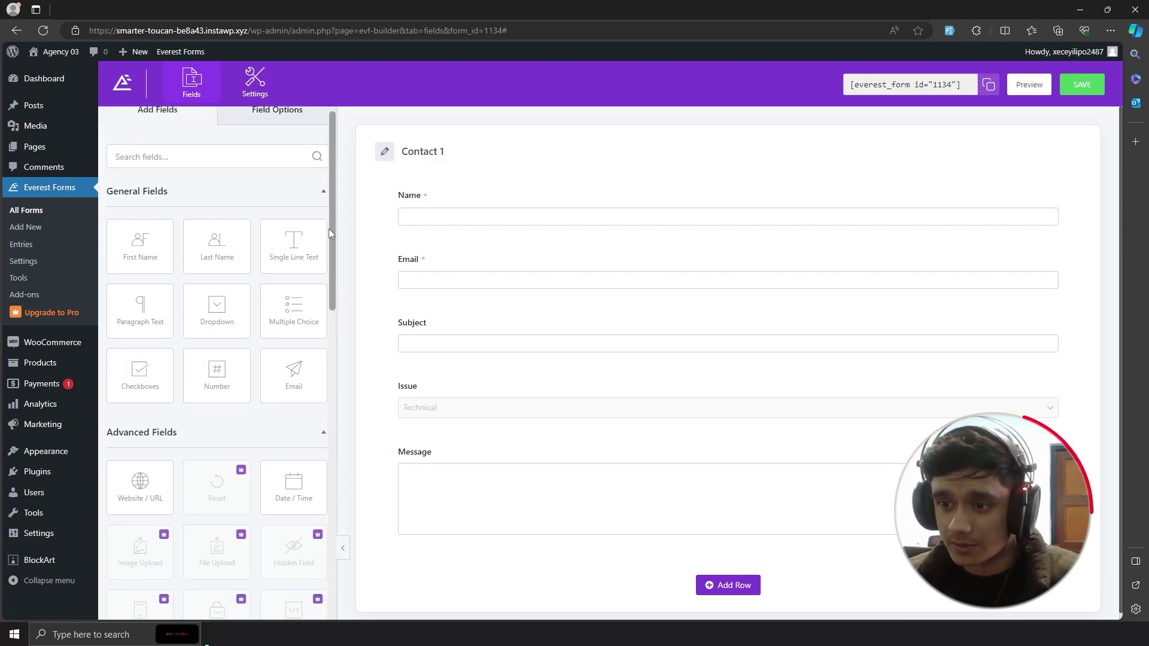
pyautogui.scroll(15, 323, 239)
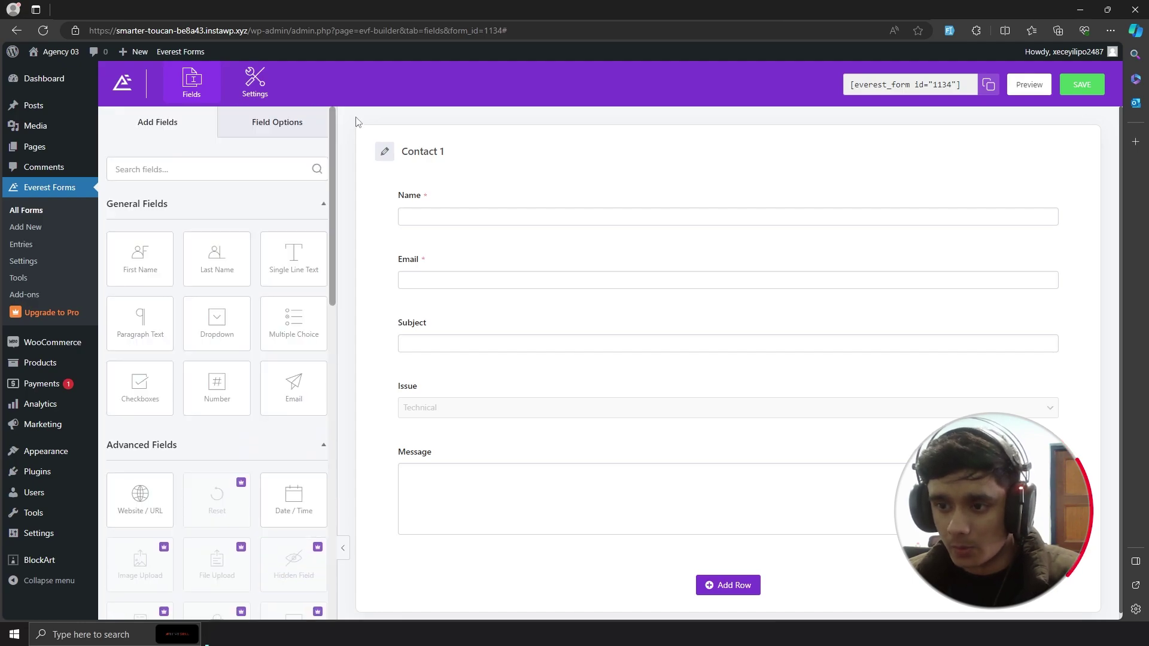
pyautogui.scroll(-8, 325, 263)
pyautogui.scroll(-3, 323, 292)
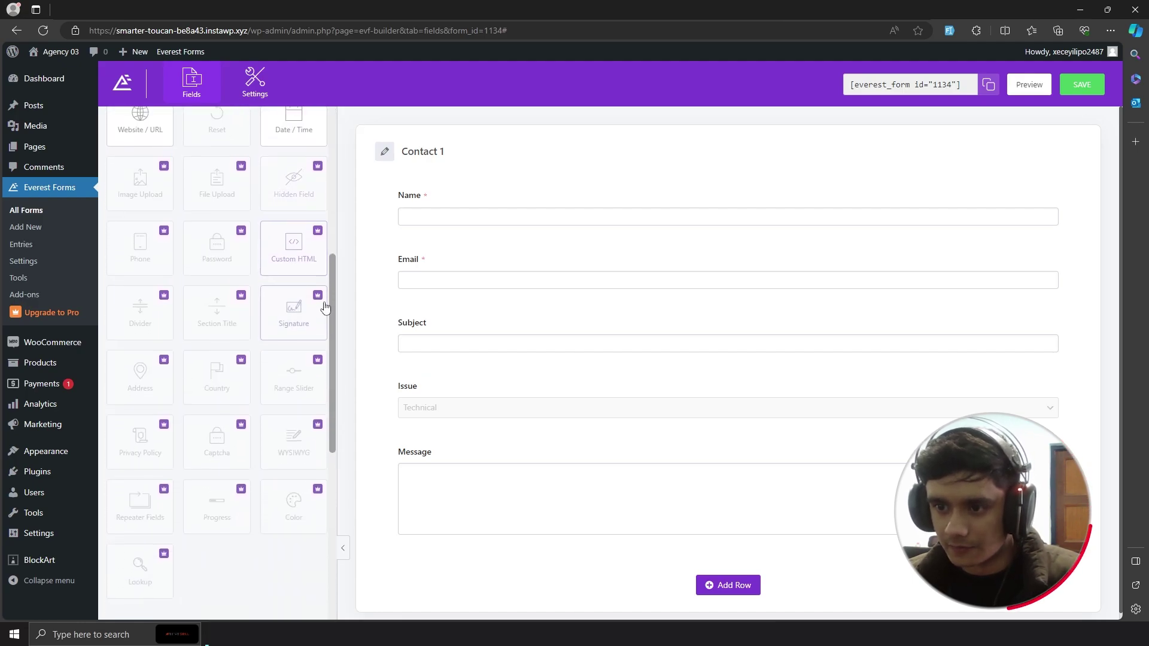
# - Inspect the Name and Email settings, collapse Email's Advanced Options, and return to Add Fields
pyautogui.click(443, 225)
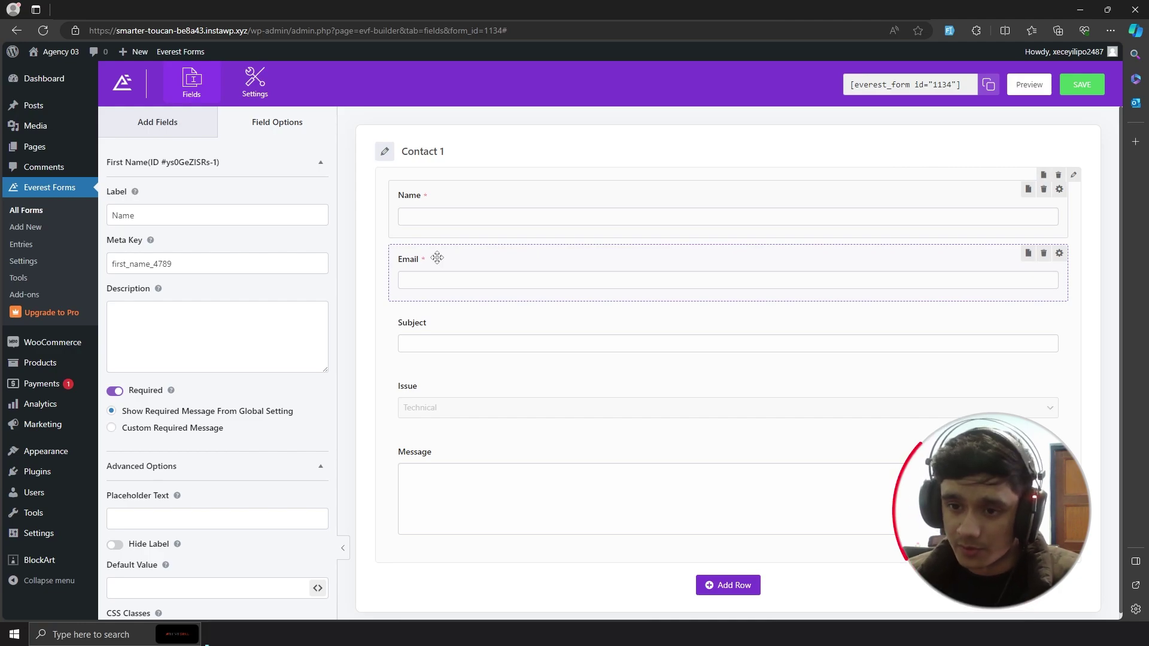
pyautogui.click(437, 258)
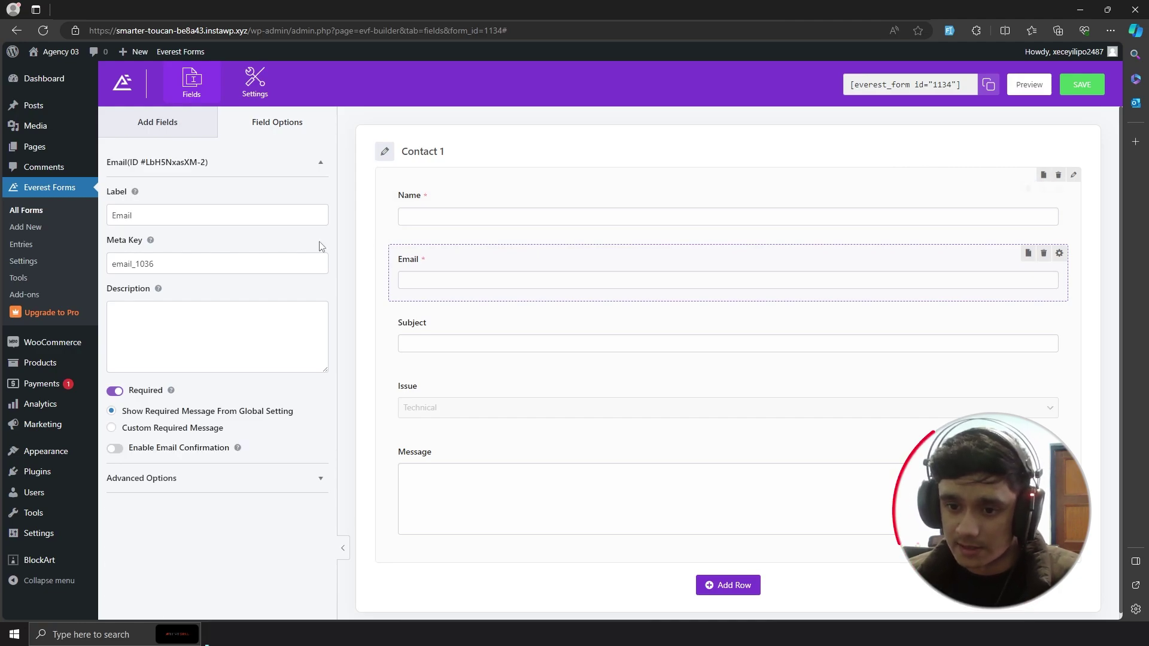
pyautogui.click(317, 482)
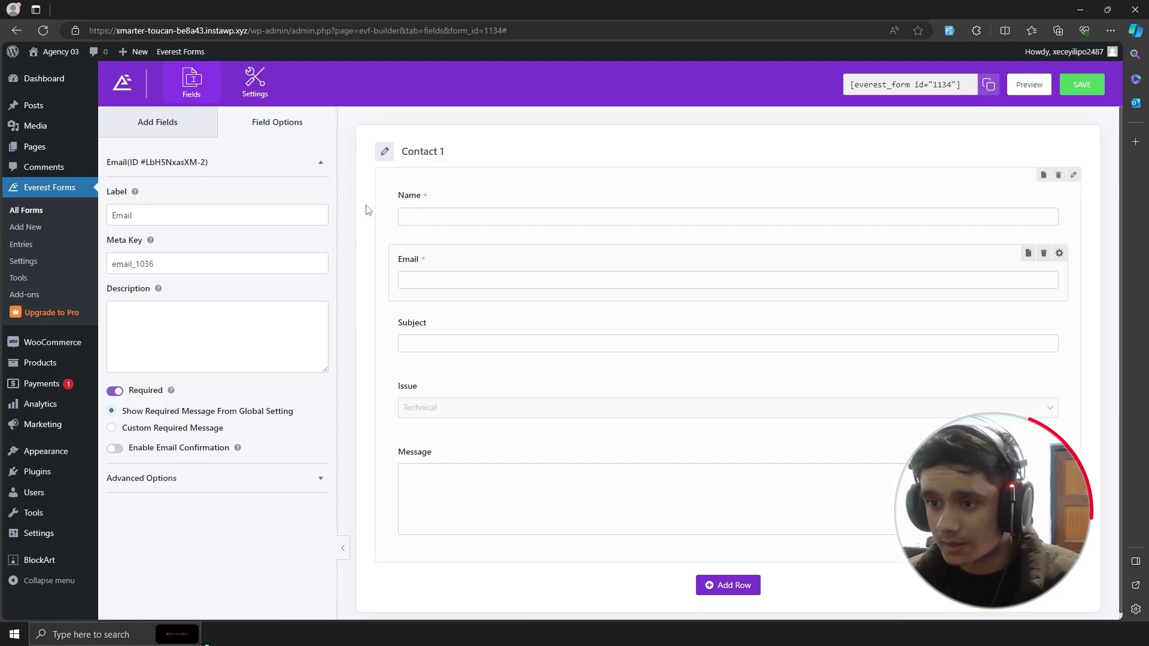
pyautogui.click(182, 124)
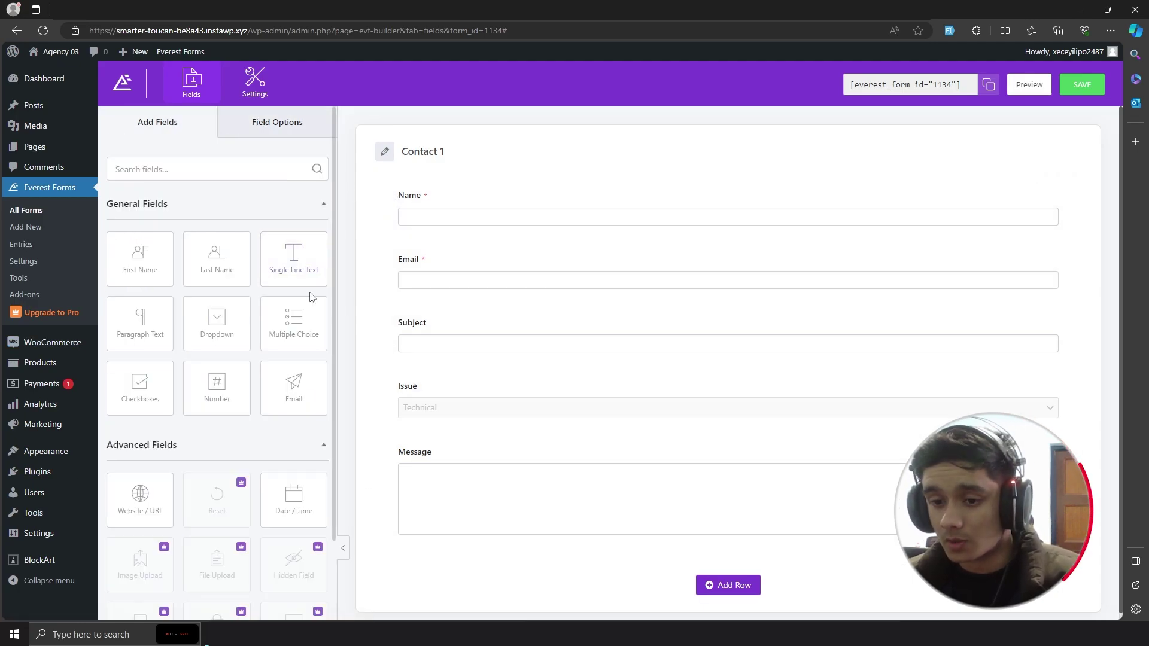
pyautogui.scroll(-6, 333, 306)
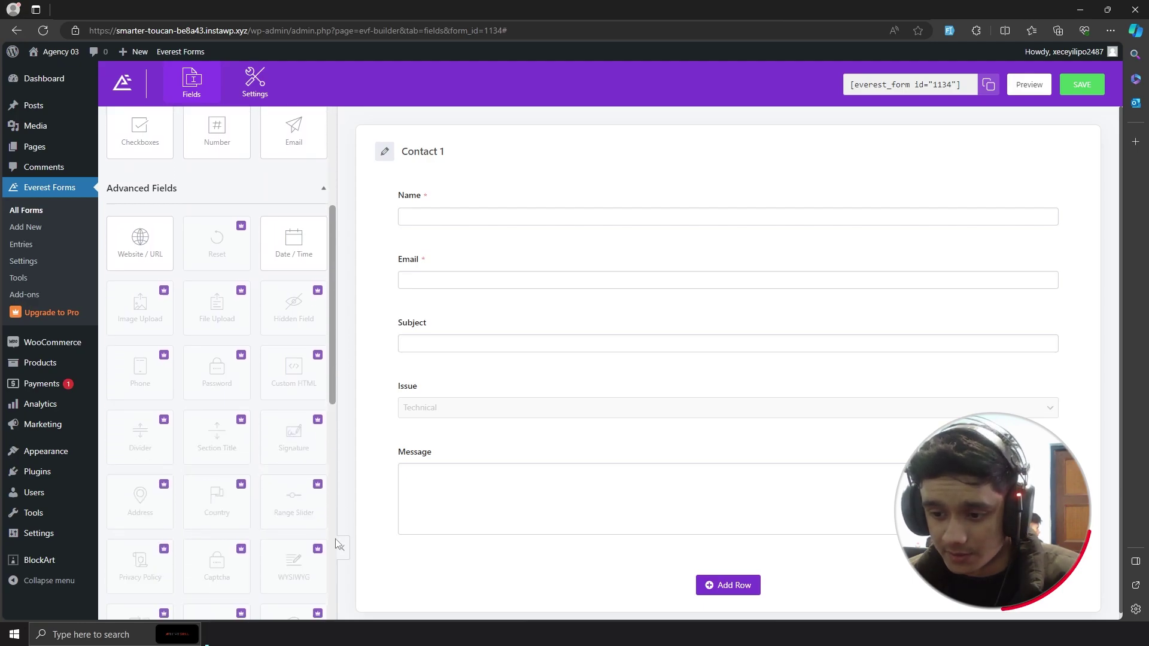
pyautogui.moveTo(332, 258); pyautogui.dragTo(293, 57)
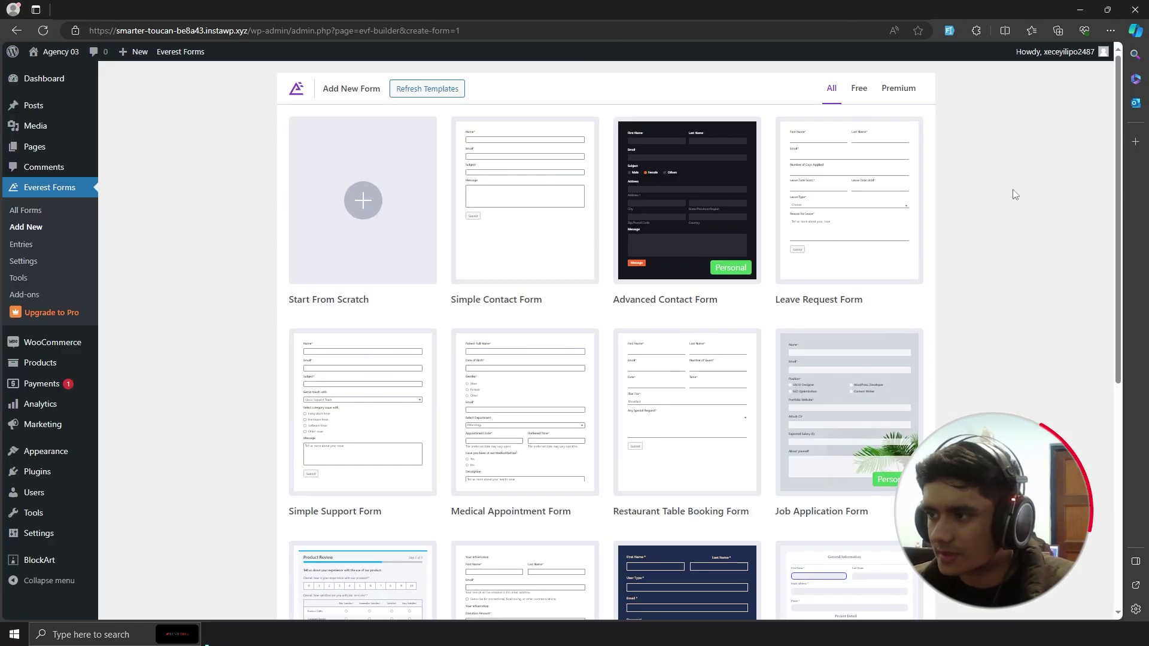
# - In Everest Forms Settings, view the CAPTCHA tab and then the Validations messages
pyautogui.scroll(-5, 1014, 194)
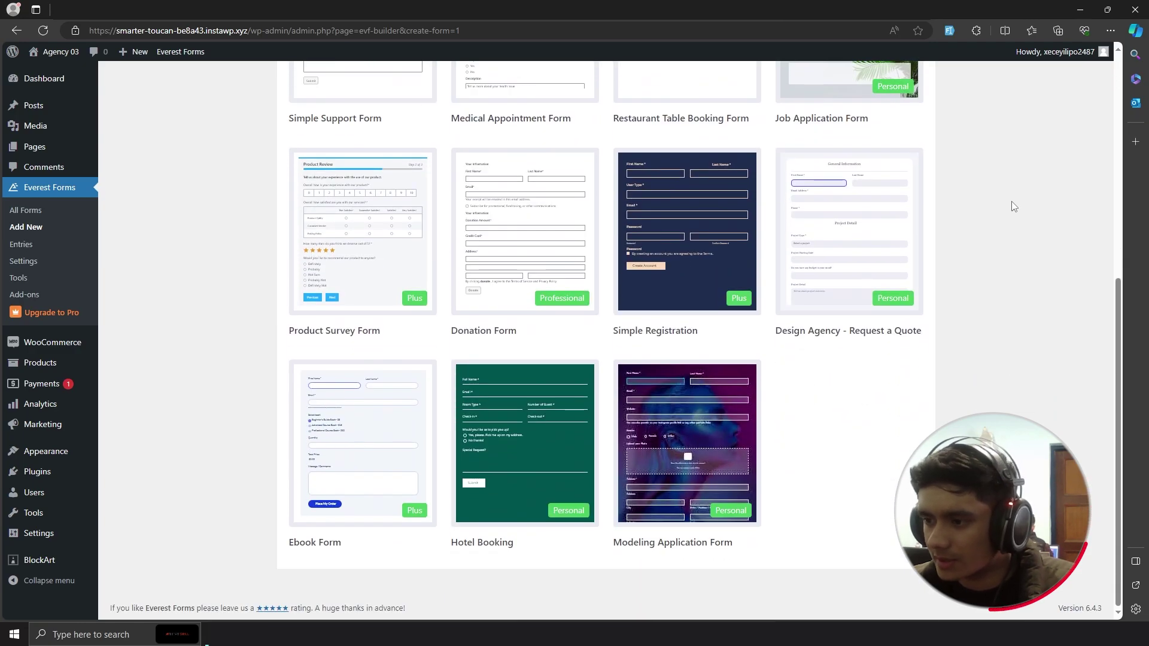
pyautogui.scroll(5, 1011, 204)
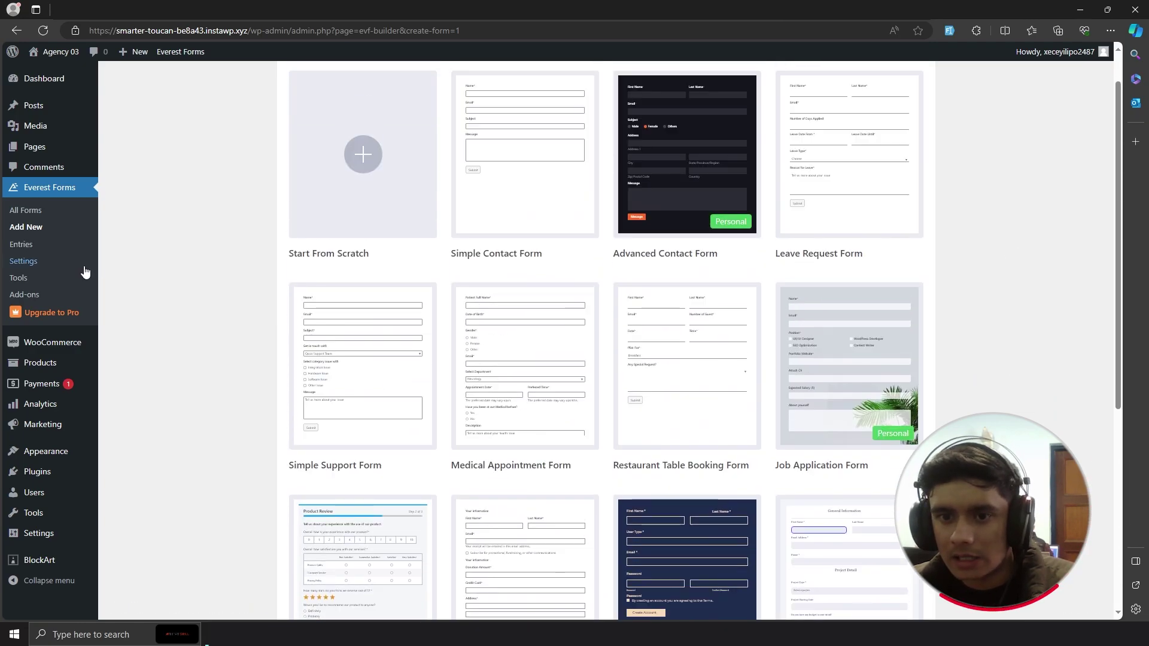
pyautogui.click(33, 262)
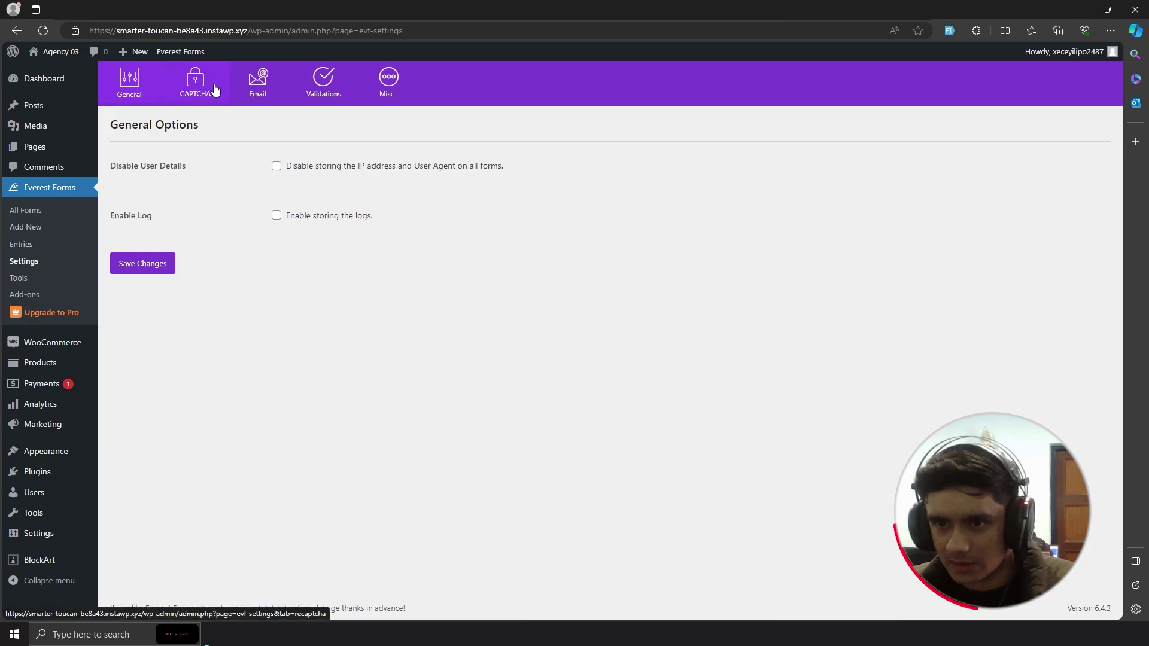
pyautogui.click(198, 89)
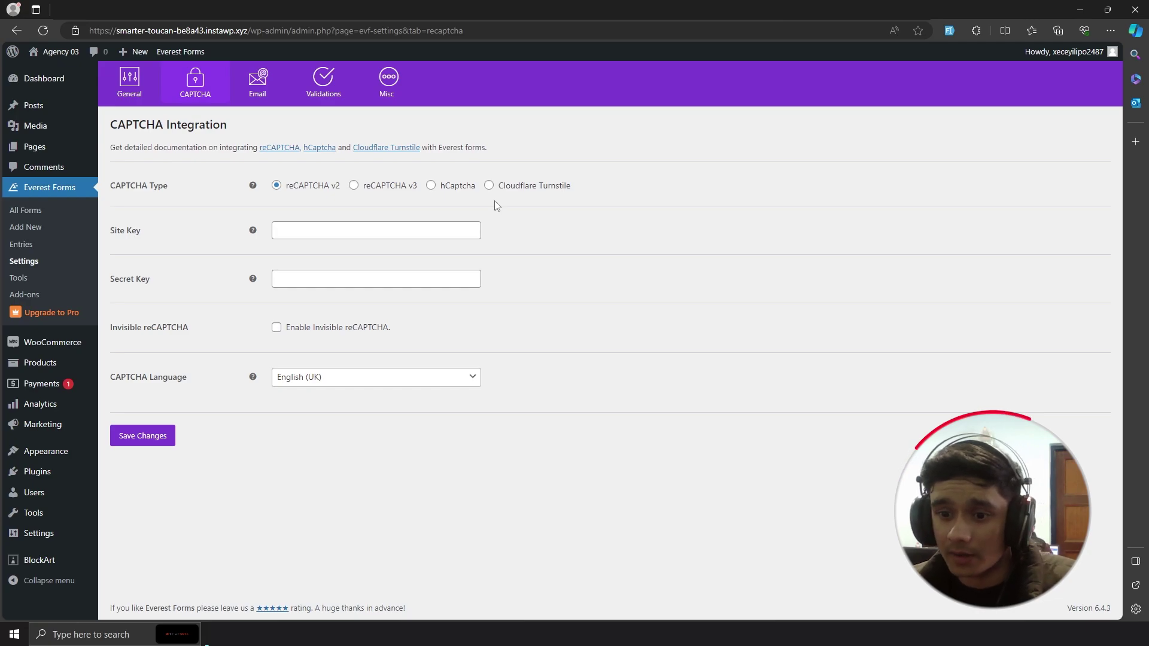
pyautogui.click(324, 82)
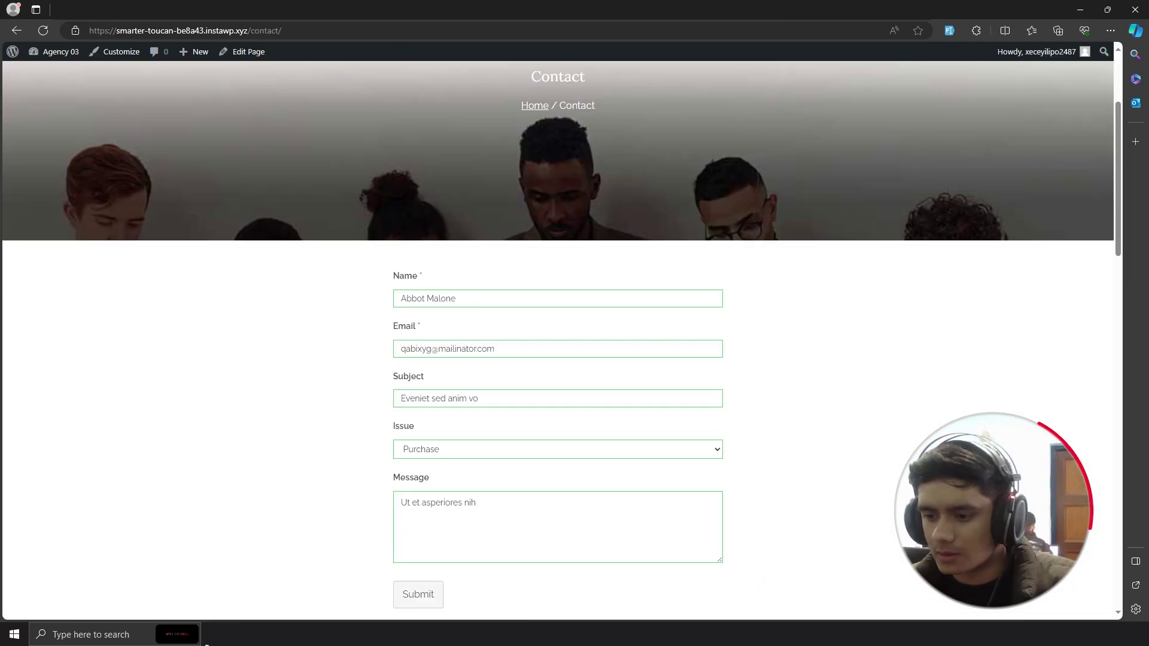
# - Empty the Name field to show 'This field is required.', then open Contact 1 from All Forms
pyautogui.tripleClick(504, 297)
pyautogui.press('BackSpace')
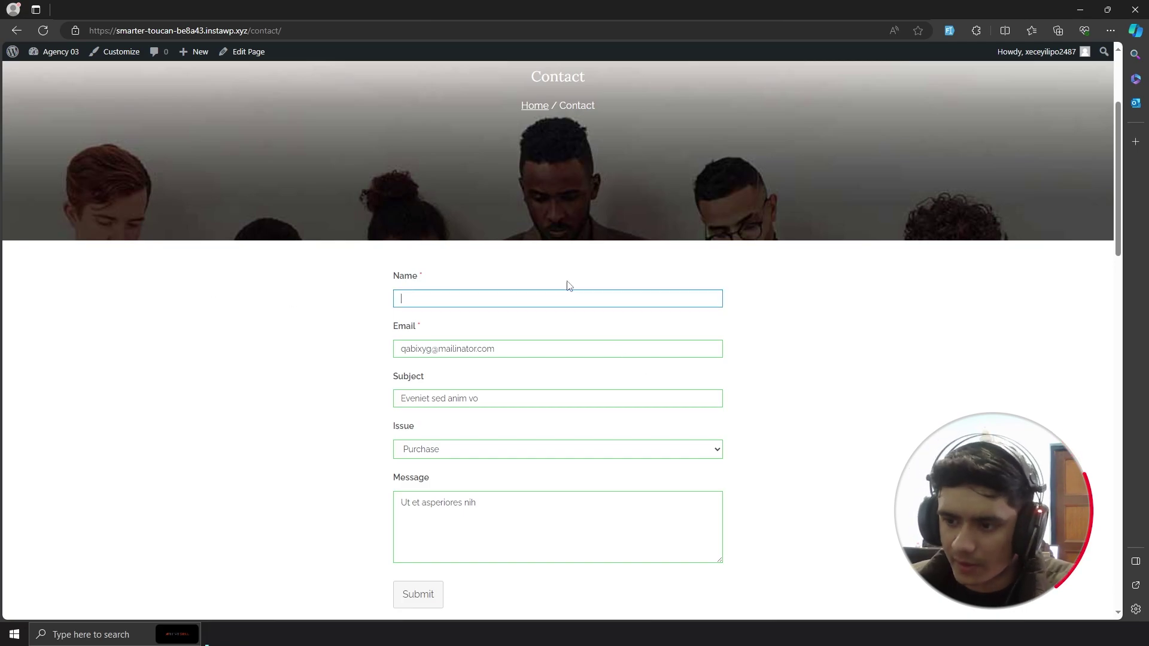
pyautogui.click(1017, 352)
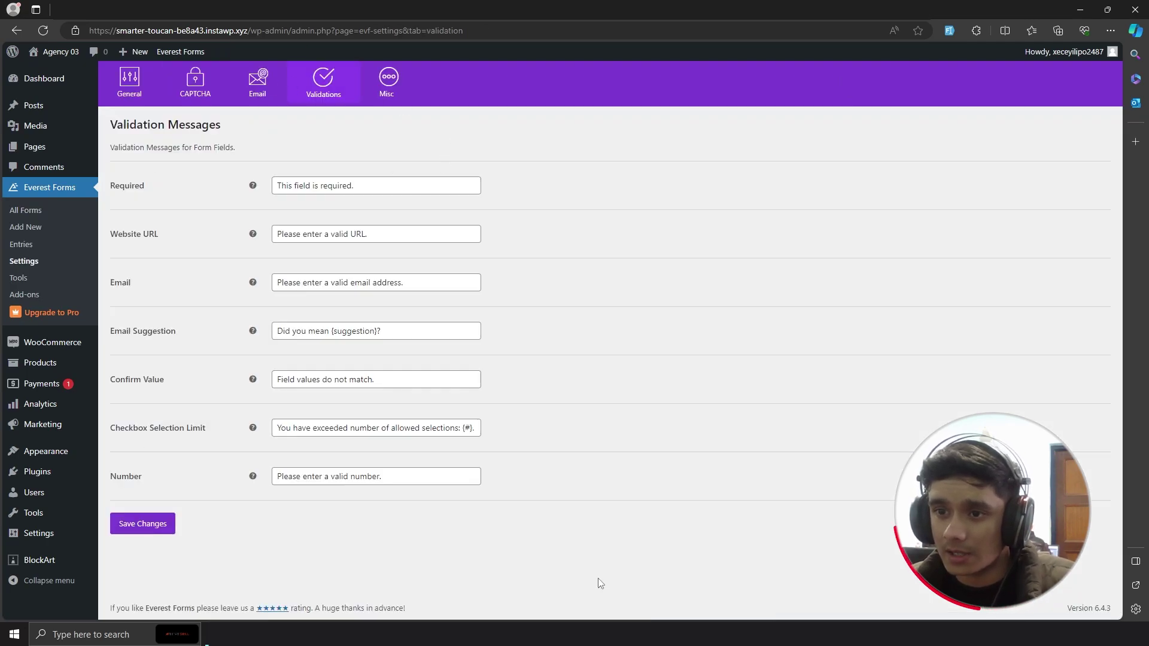
pyautogui.click(51, 214)
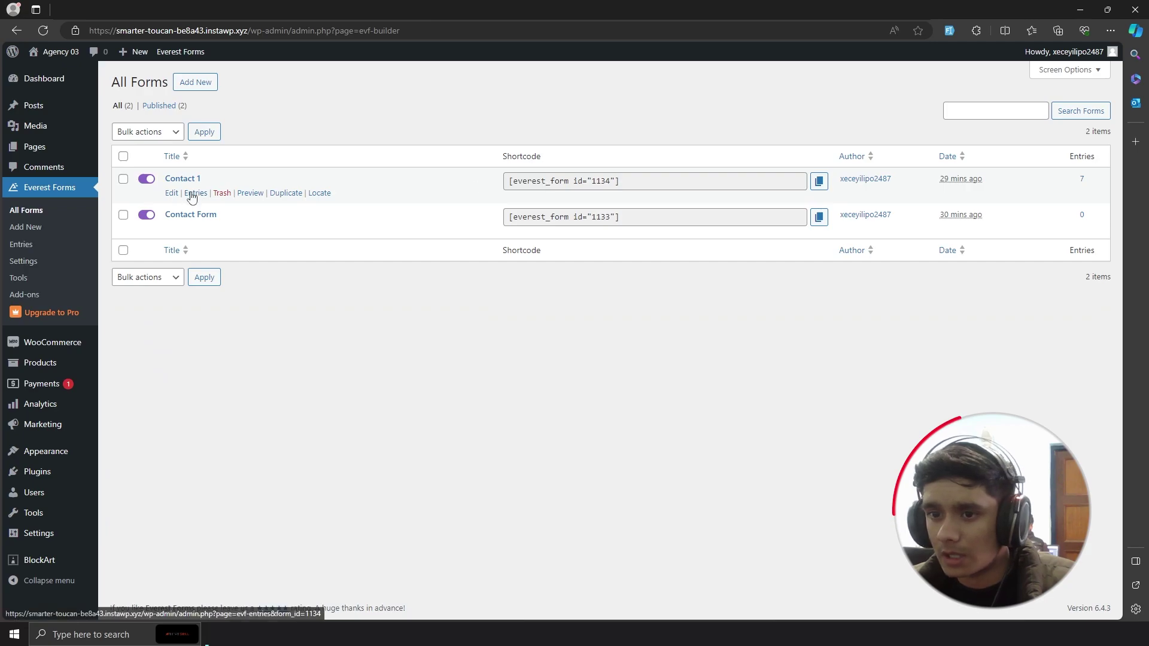
pyautogui.click(188, 190)
# - Give the Name field the custom required message 'Please input your name' and save Contact 1
pyautogui.click(143, 413)
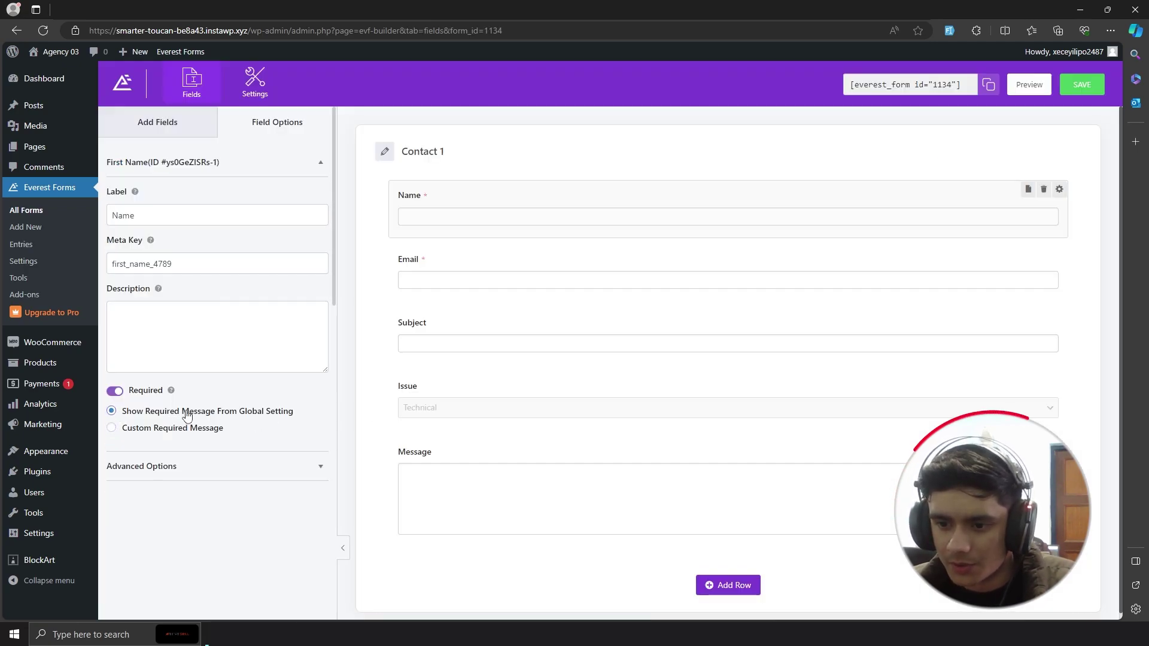
pyautogui.click(113, 428)
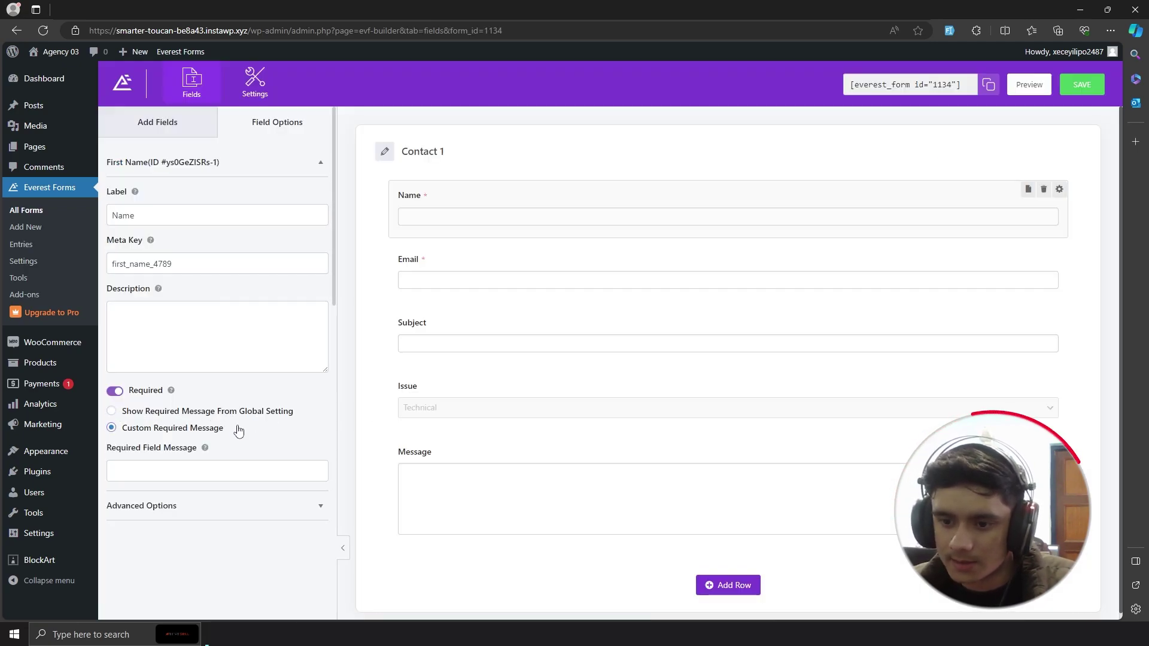
pyautogui.click(173, 467)
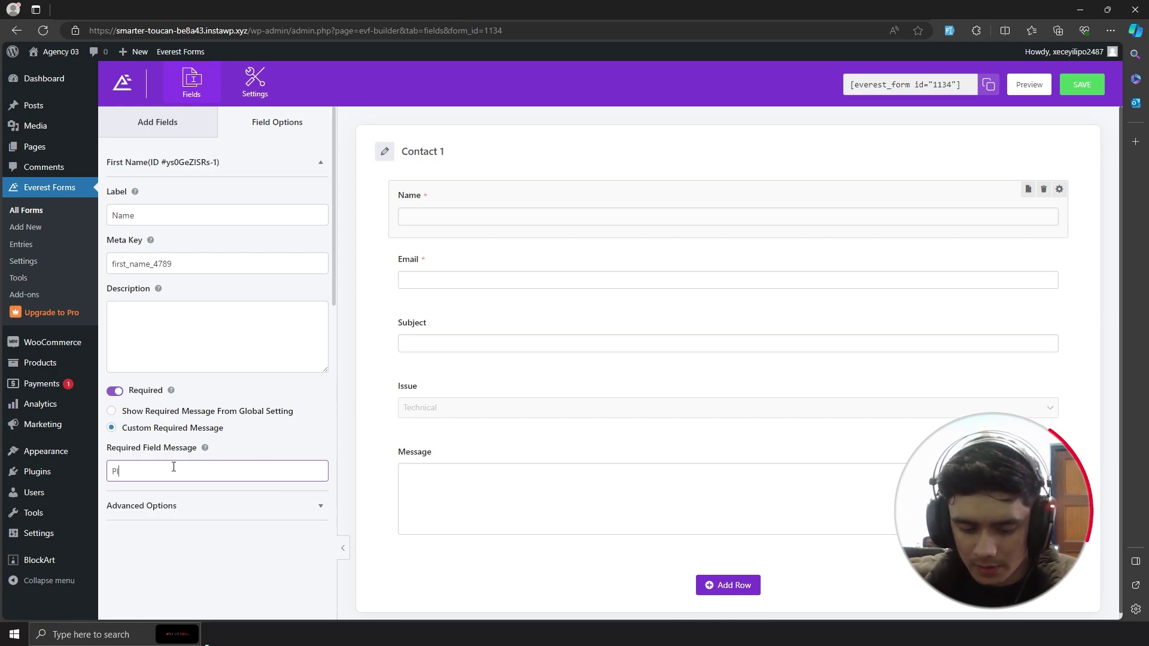
pyautogui.write('Please inout')
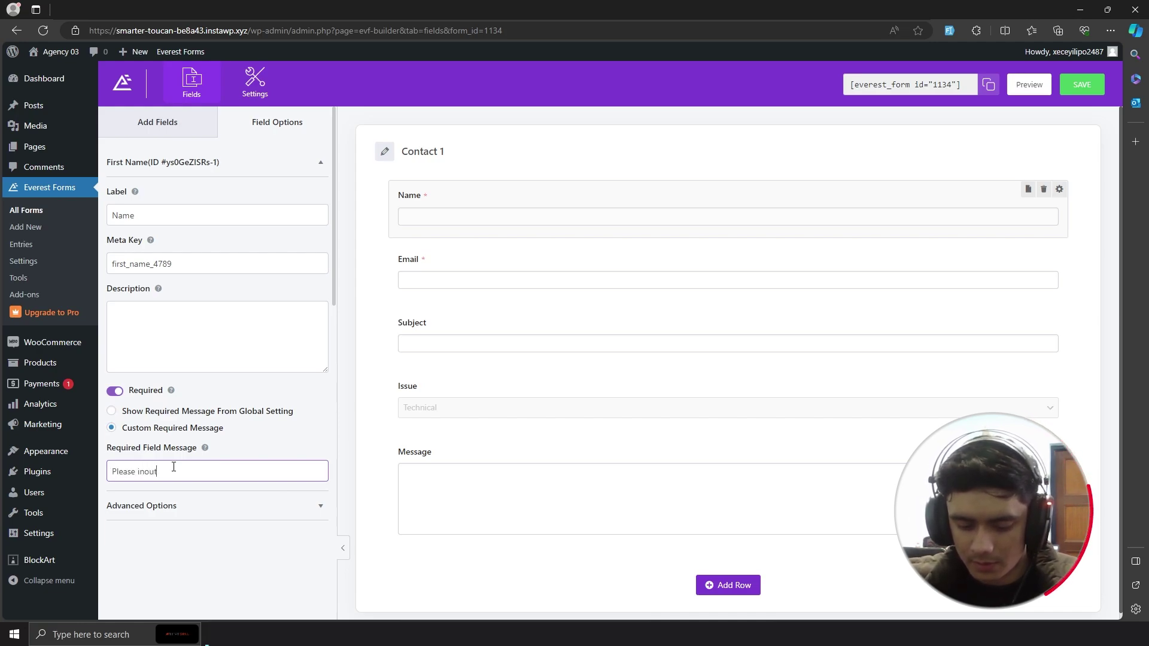
pyautogui.write(' your name')
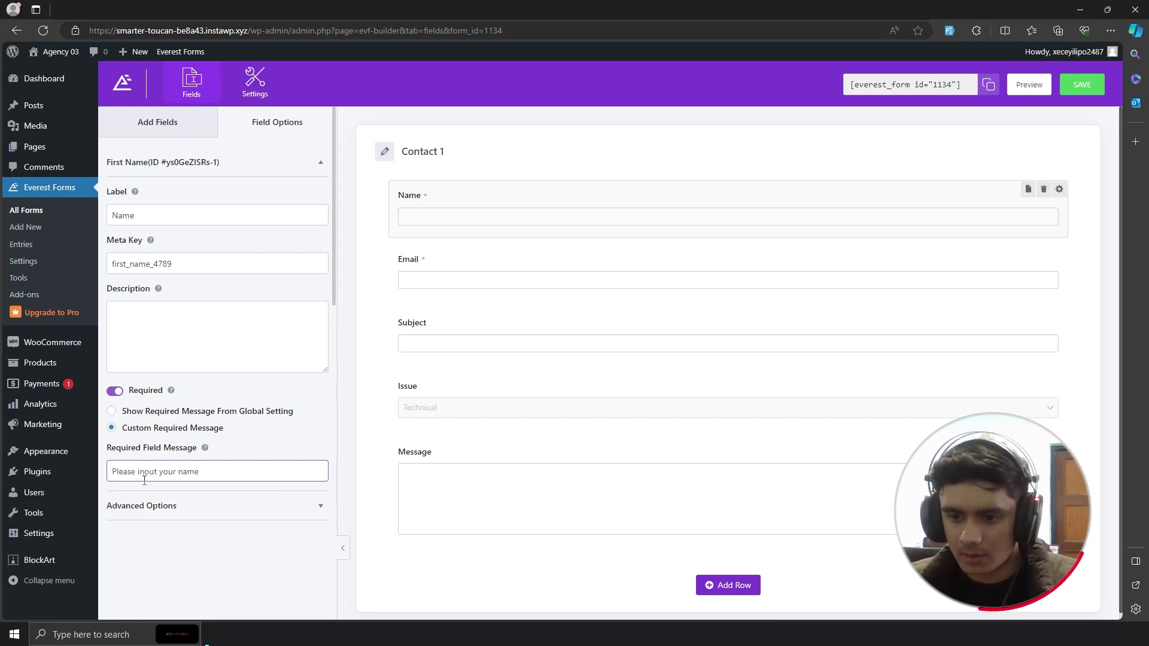
pyautogui.click(146, 471)
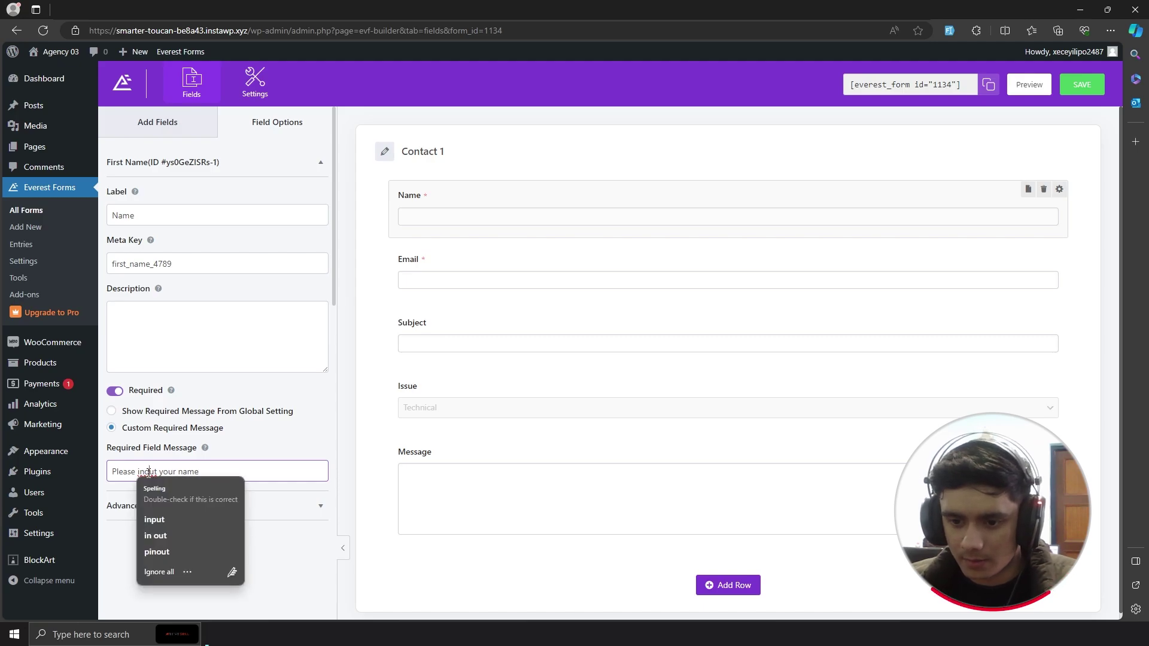
pyautogui.click(155, 519)
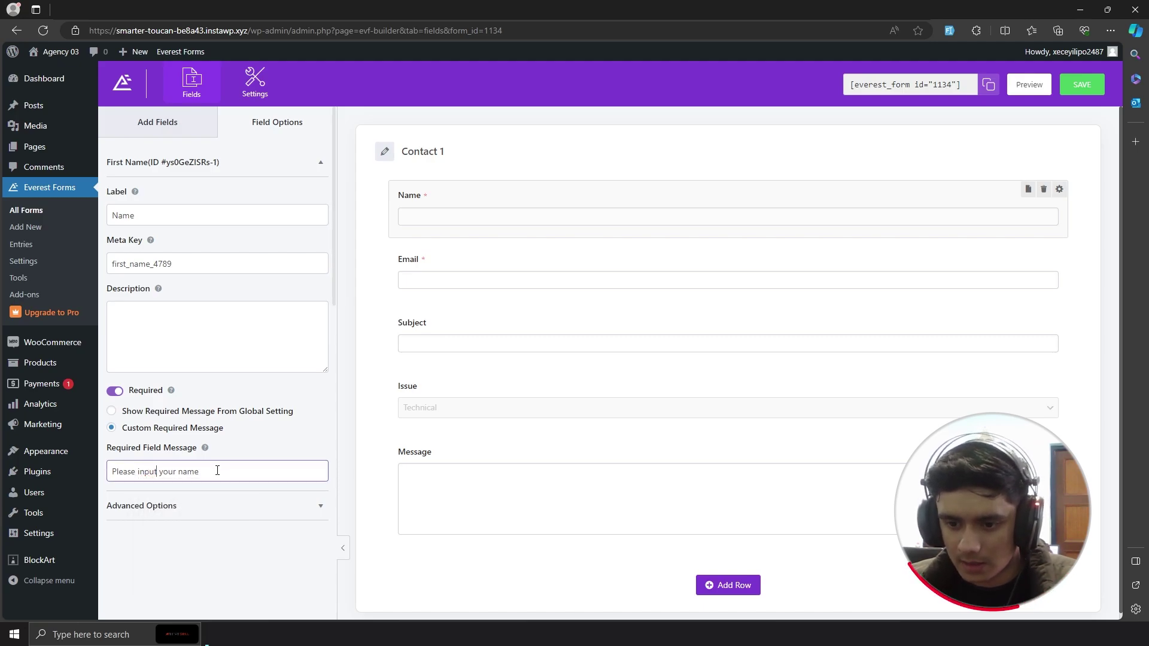
pyautogui.click(1077, 87)
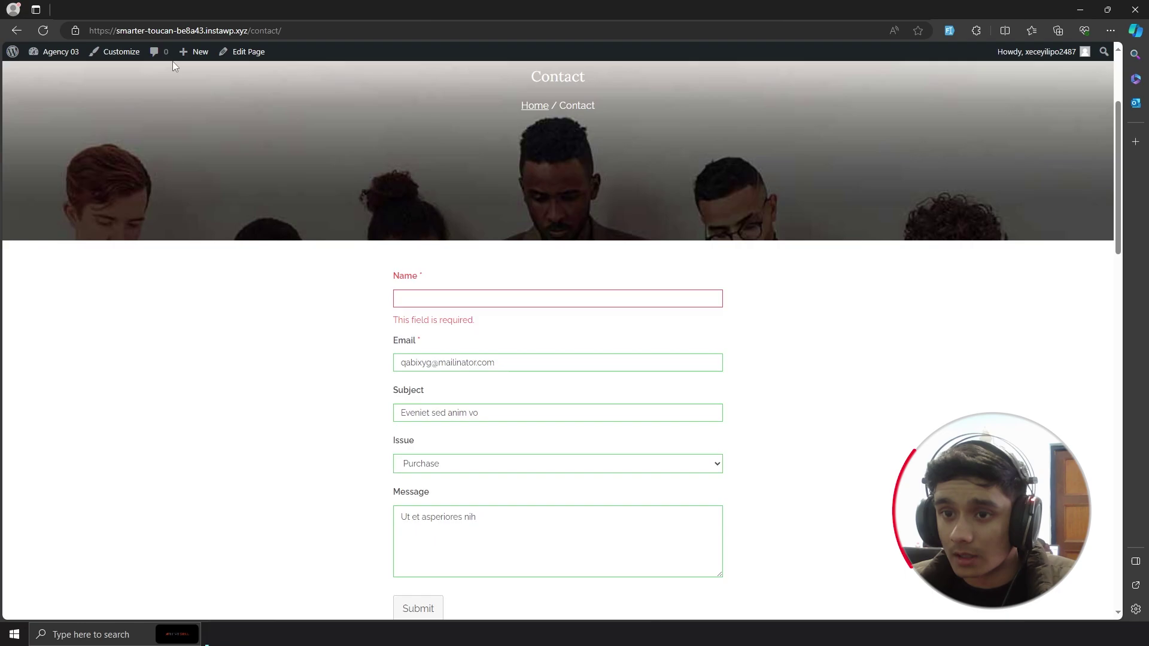
# - Reload the Contact page, autofill the form, and empty Name to show 'Please input your name'
pyautogui.click(43, 30)
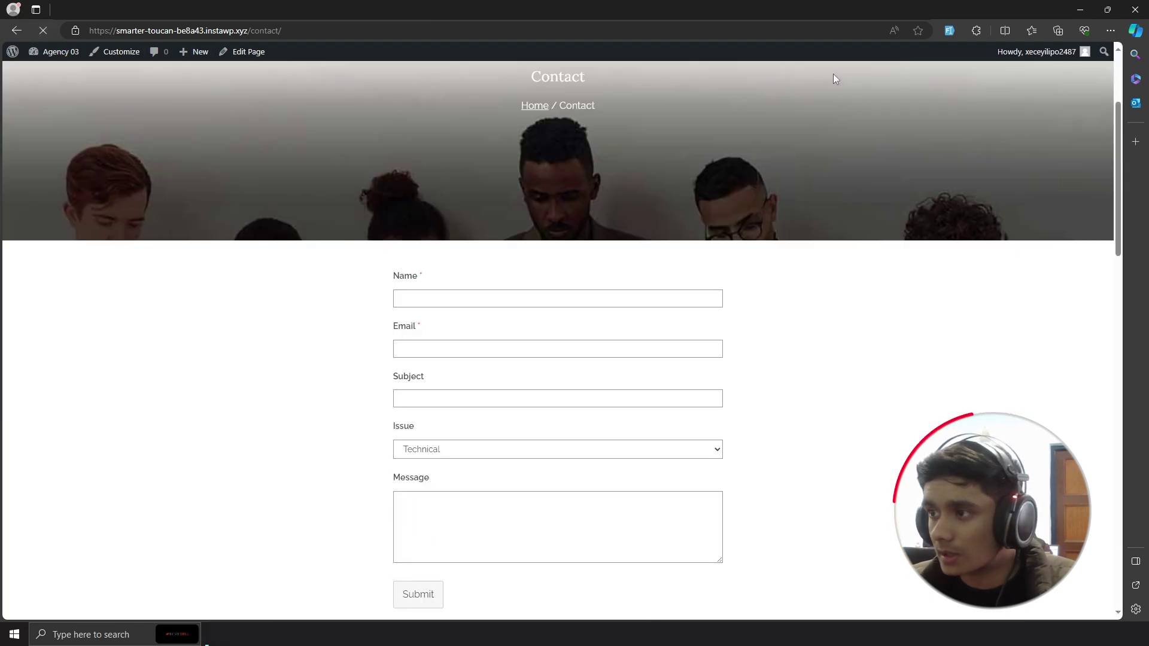
pyautogui.click(946, 31)
pyautogui.click(539, 297)
pyautogui.hotkey('ctrl', 'a')
pyautogui.press('BackSpace')
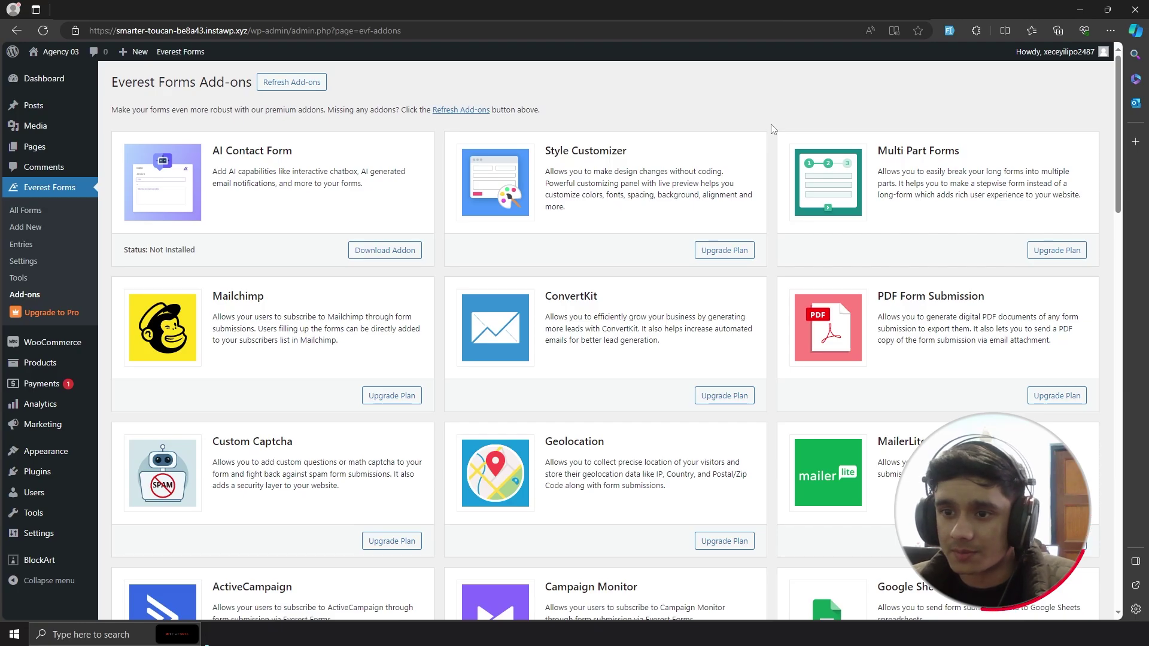
# - Scroll through the Everest Forms Add-ons page
pyautogui.scroll(-20, 772, 127)
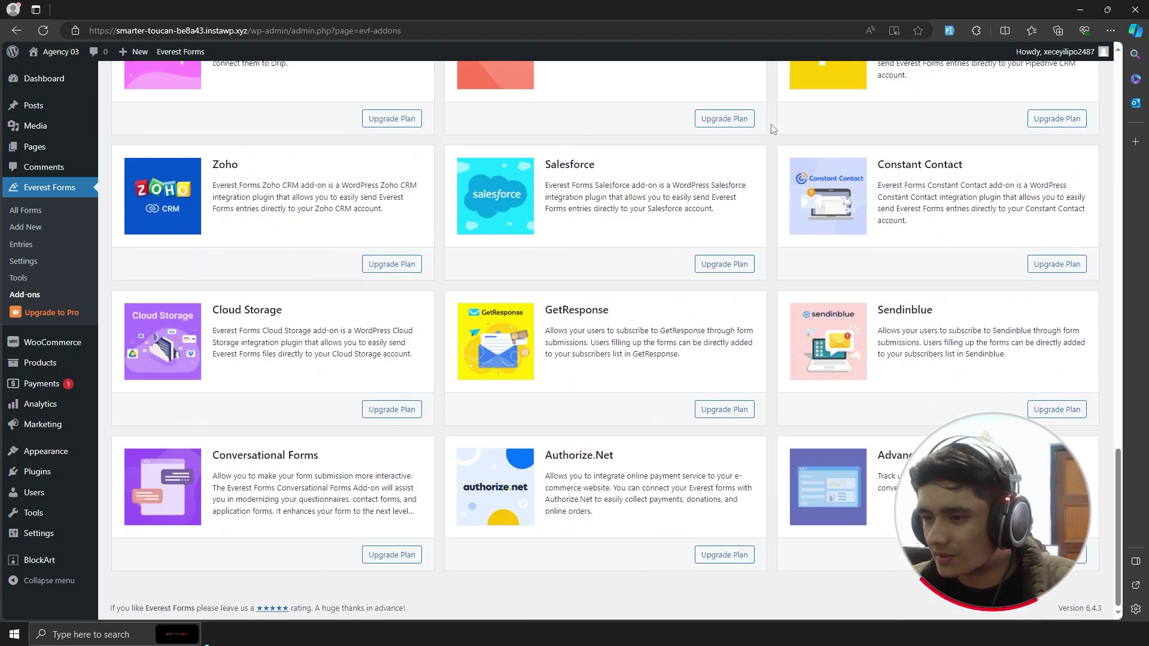
pyautogui.scroll(10, 772, 127)
pyautogui.scroll(5, 771, 124)
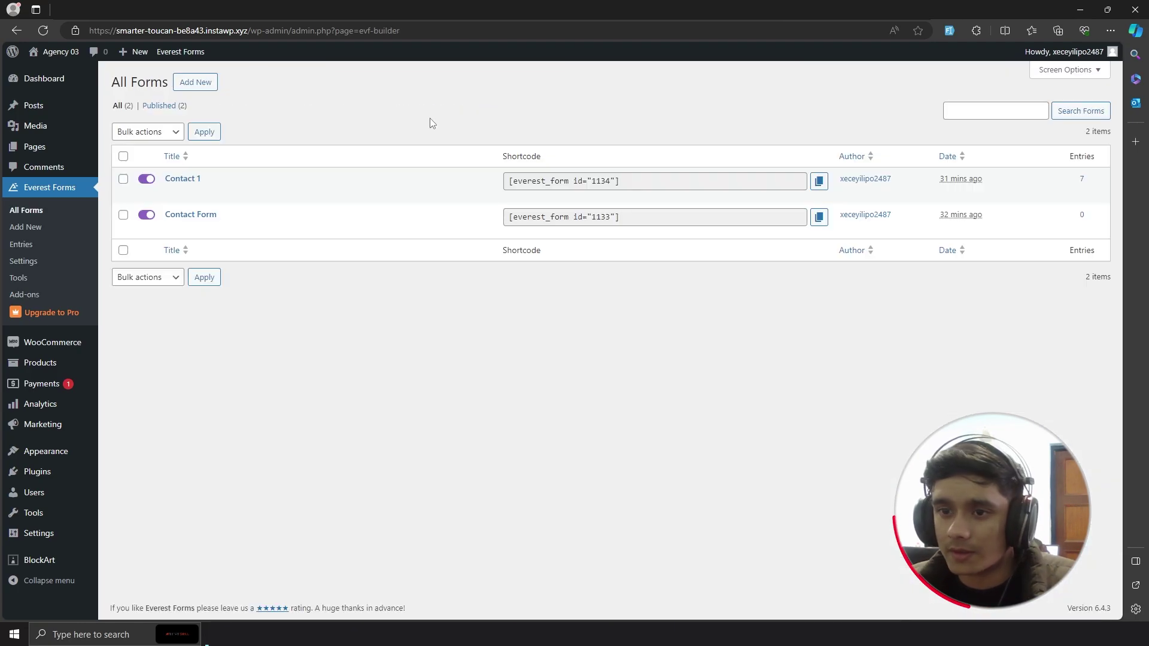